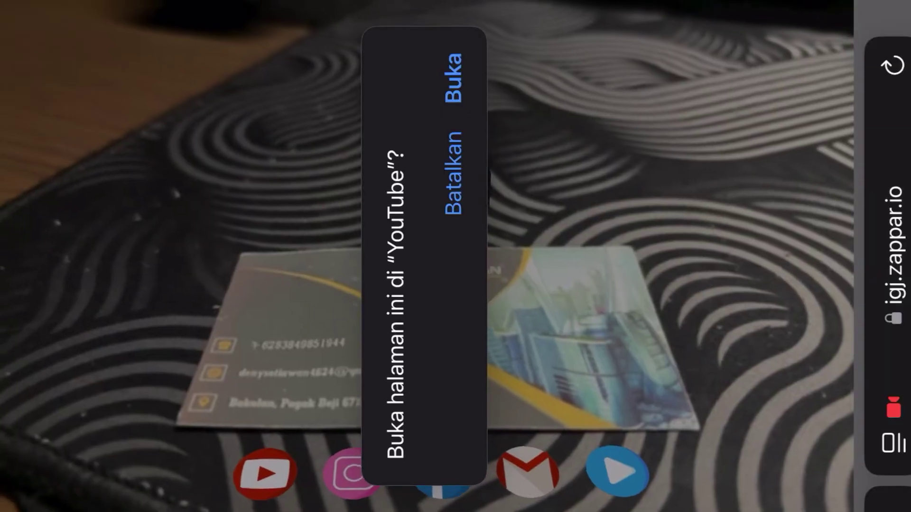
Test the AR business card's YouTube, Instagram and Gmail buttons, opening each linked app
click(453, 79)
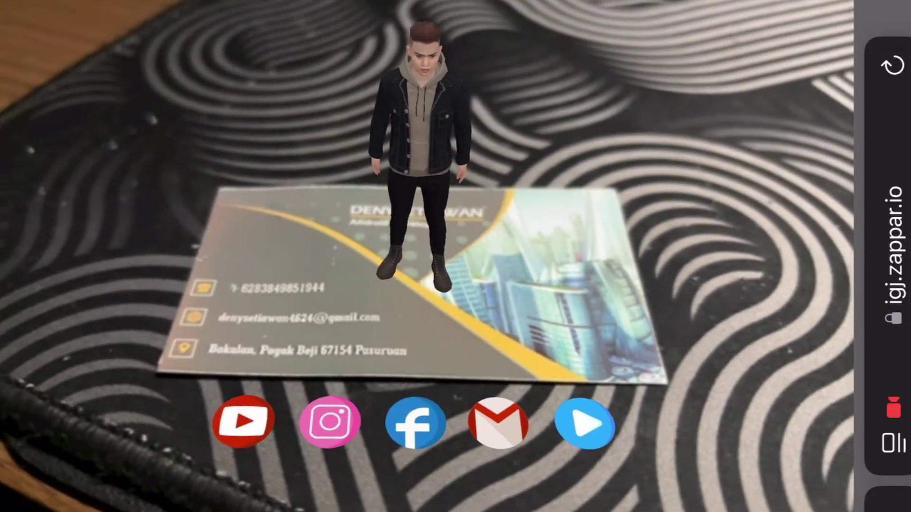
click(332, 422)
click(453, 79)
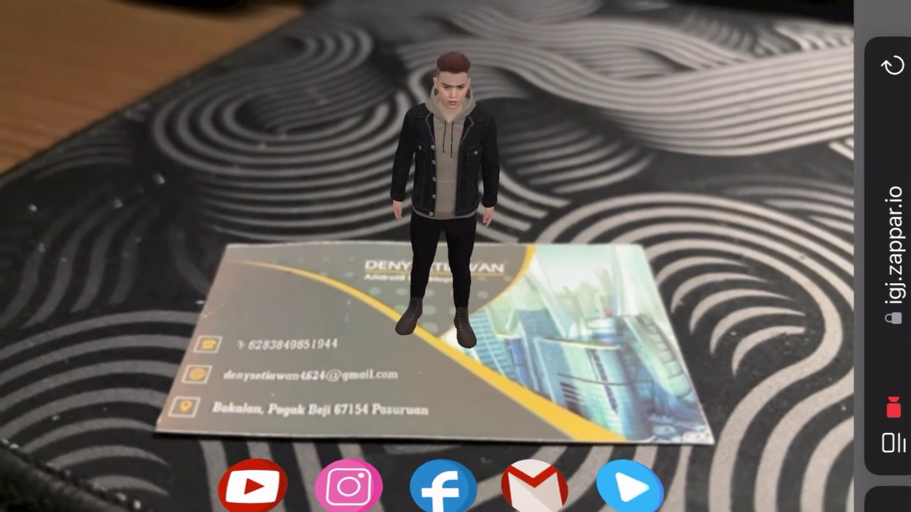
click(538, 481)
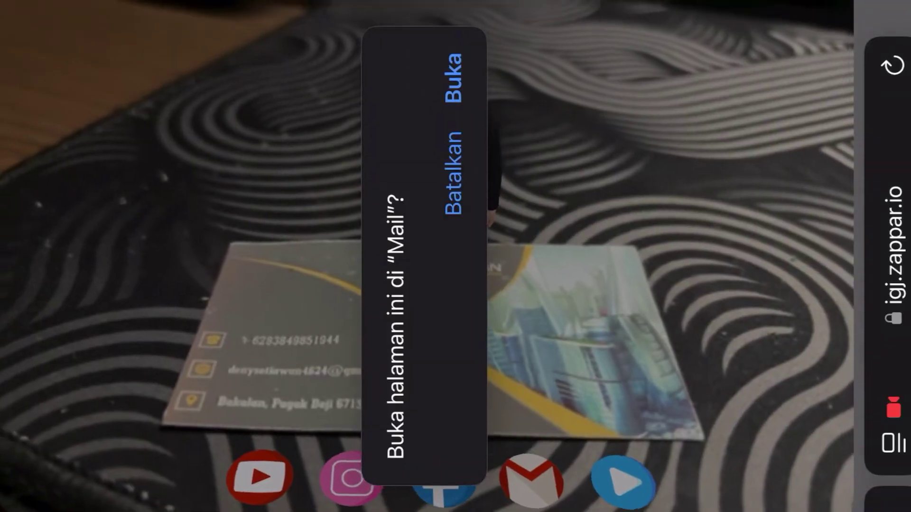
click(463, 88)
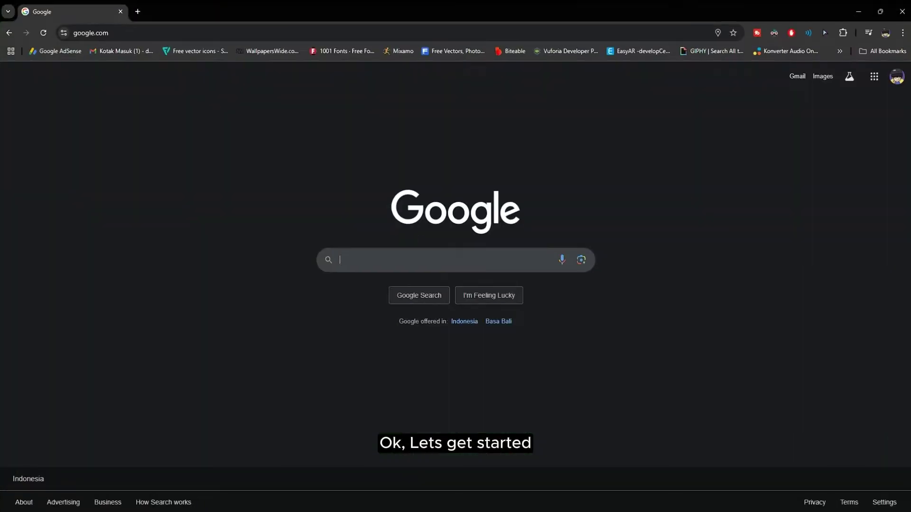
Search Google for zapworks and open the official Zapworks website
text(zapworks)
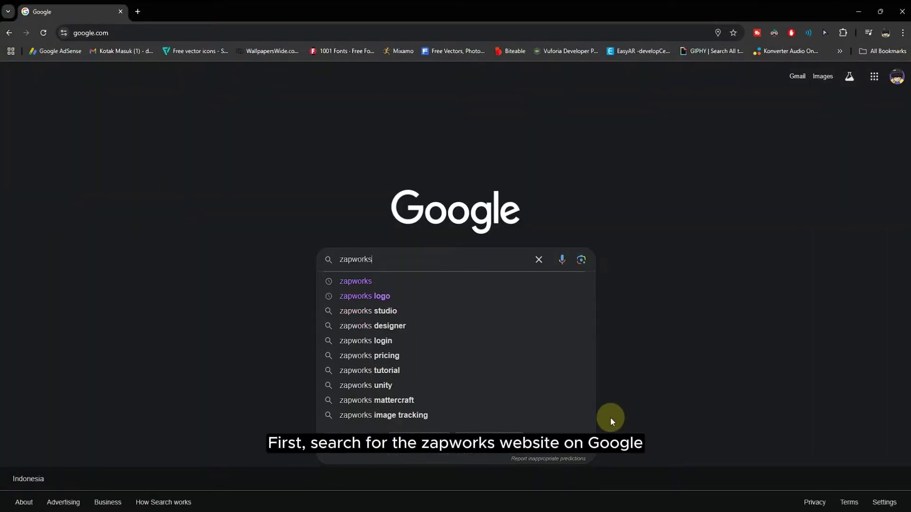
key(Return)
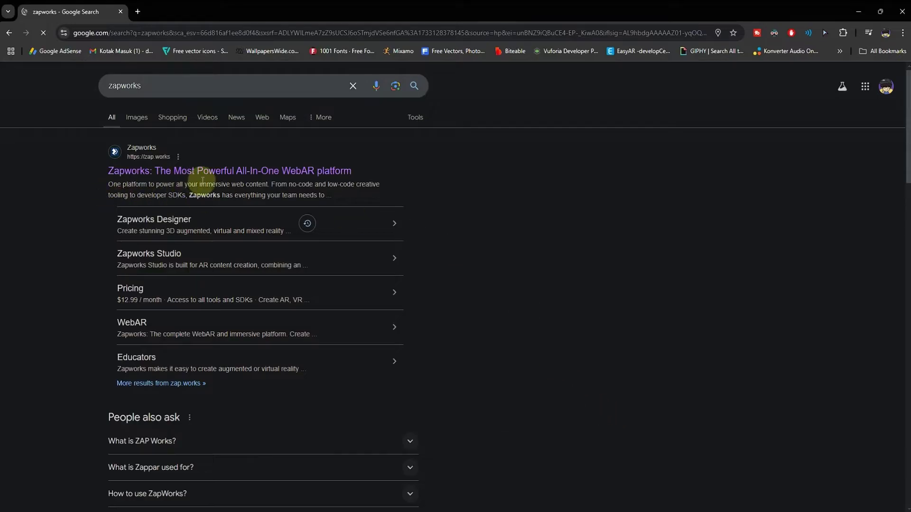
click(245, 172)
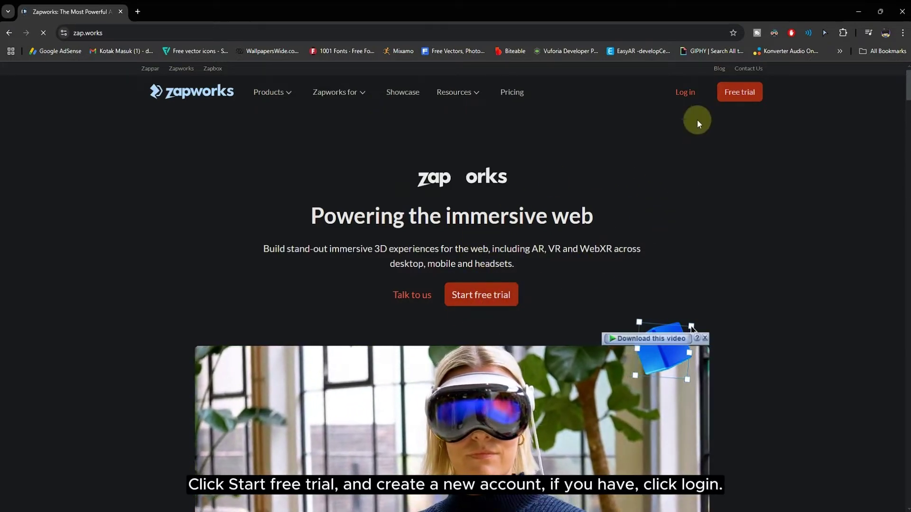
Log in to Zapworks with the Google account and create a new project of type Designer
click(690, 101)
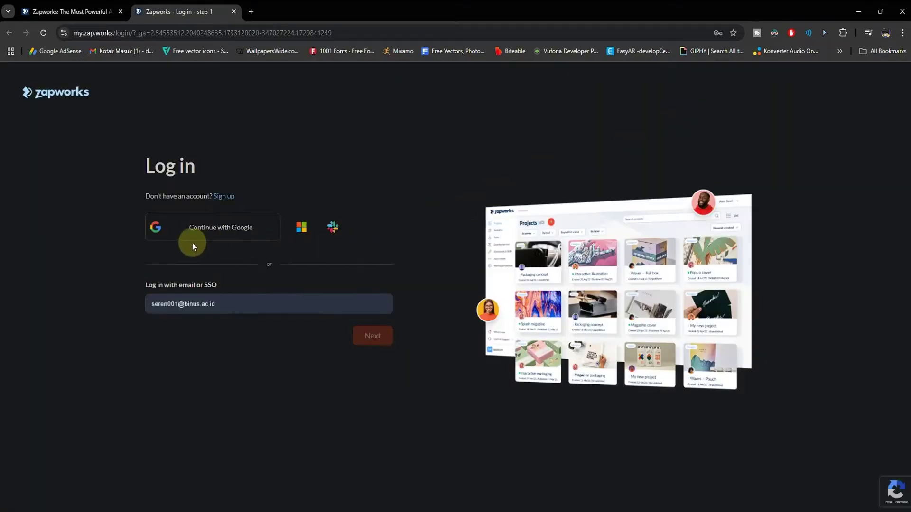
click(240, 229)
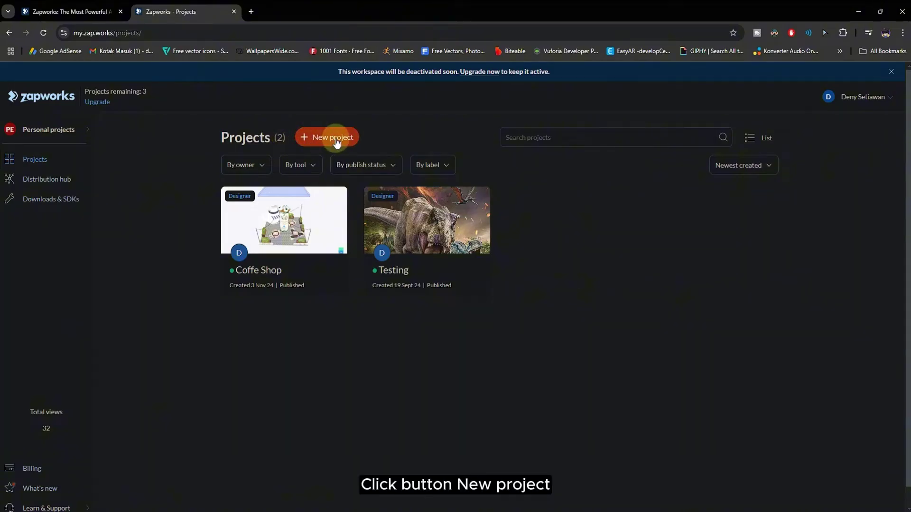
click(336, 140)
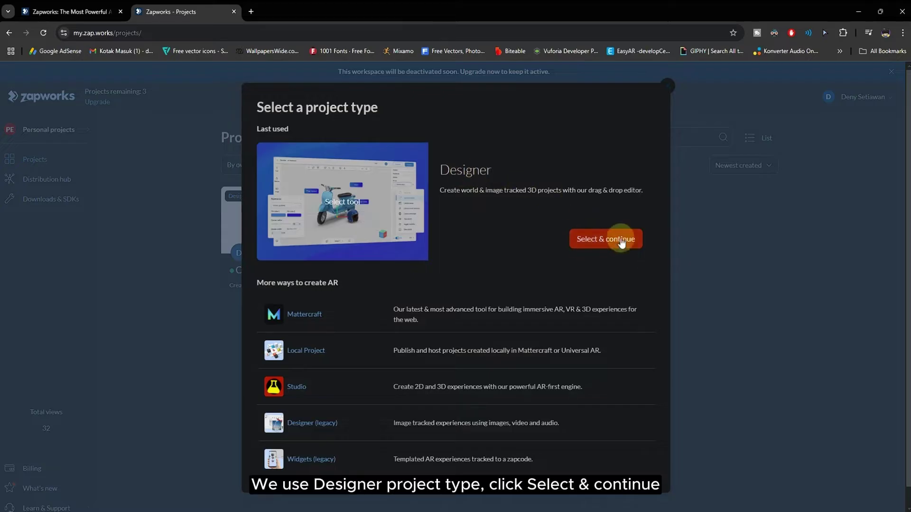
click(612, 245)
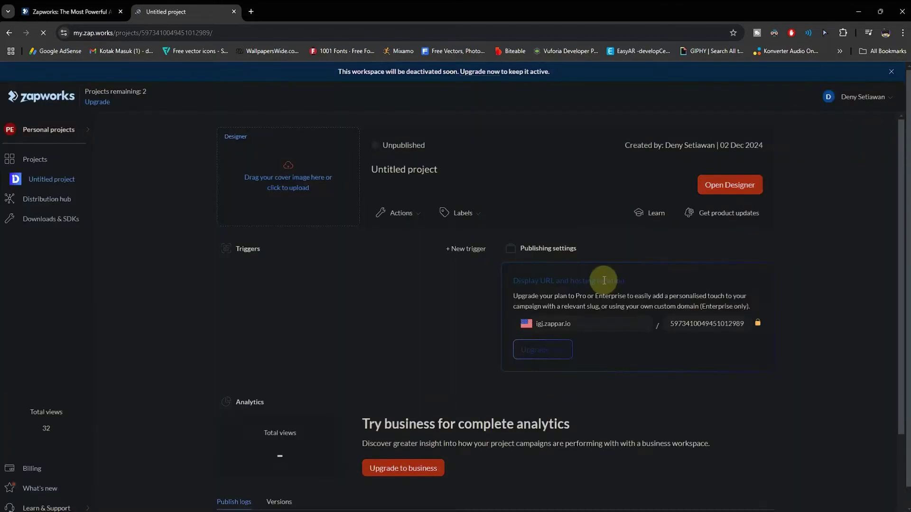
Rename the untitled project as AR Business Card
click(449, 168)
drag(449, 168, 335, 168)
text(A)
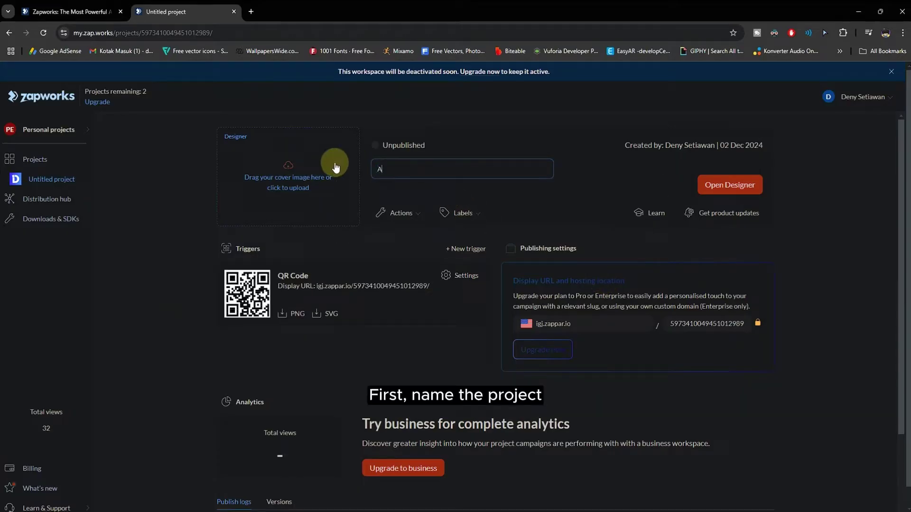
text(R Business Card)
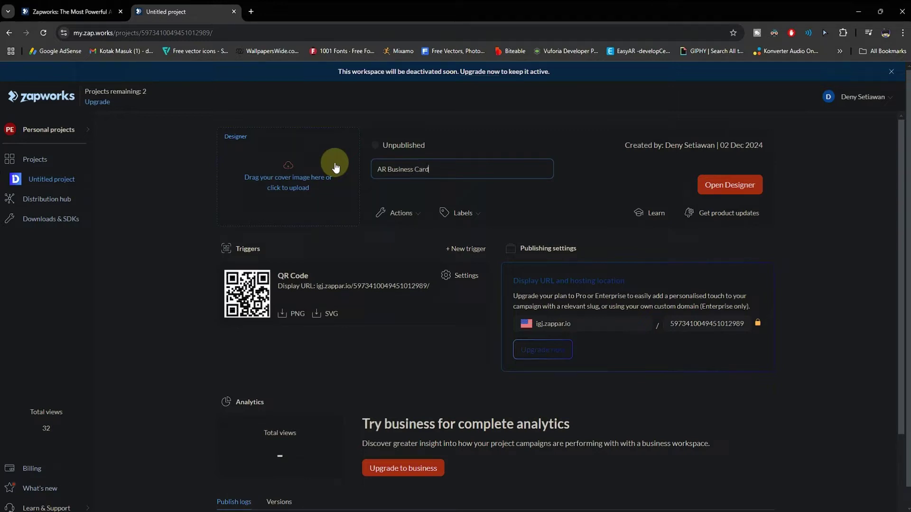
key(Return)
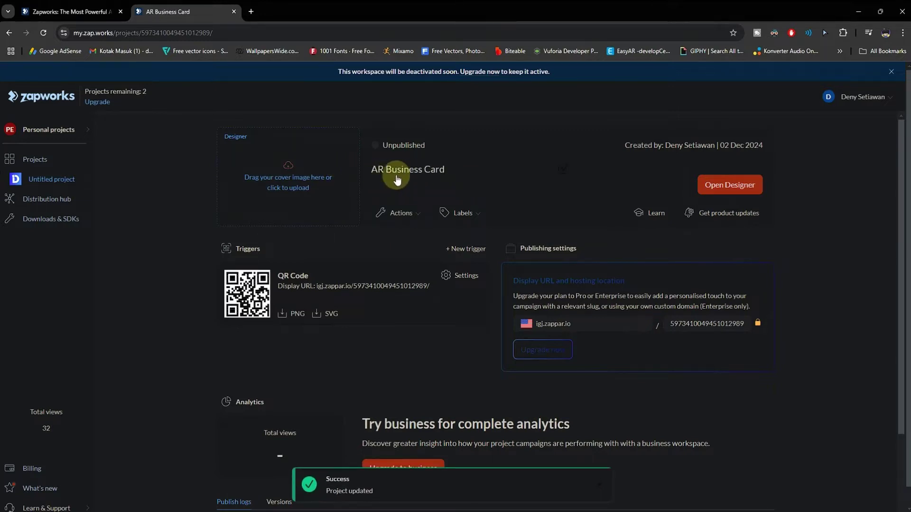
Open the project in Designer for handheld devices and start it with a blank Image tracking scene
click(732, 193)
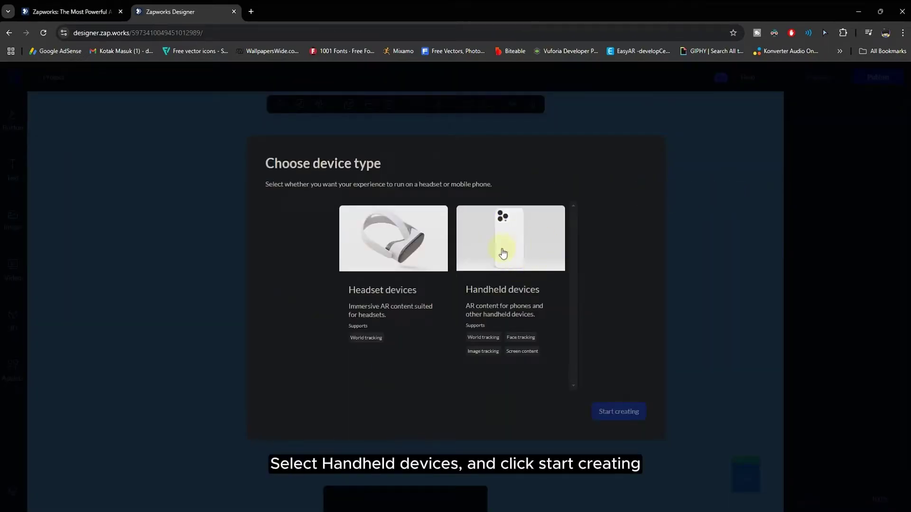
click(501, 268)
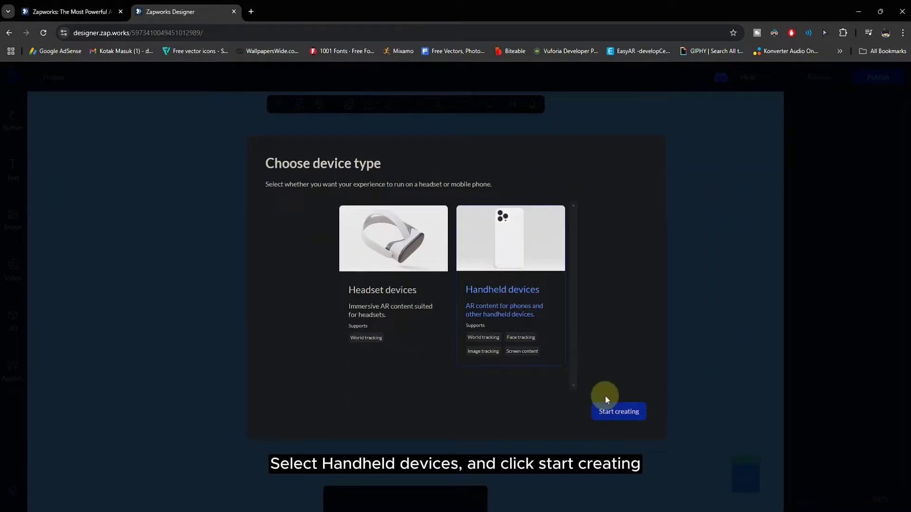
click(615, 416)
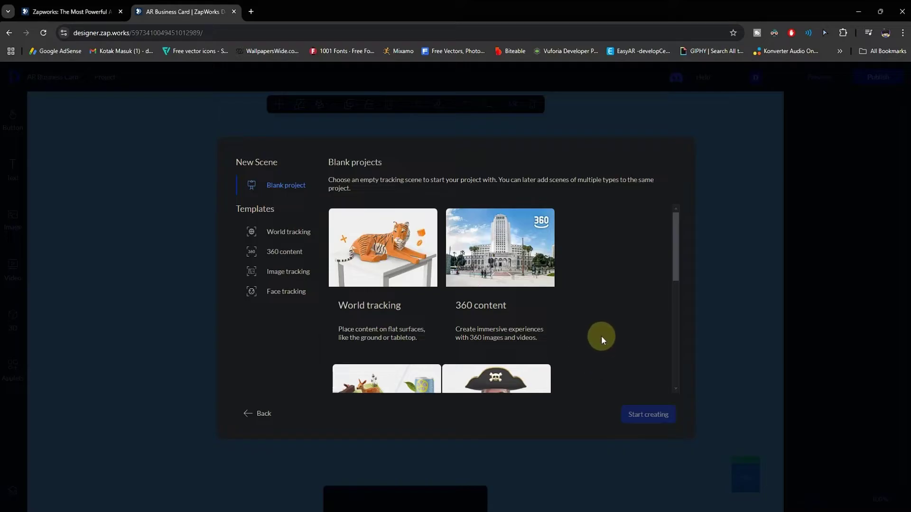
scroll(601, 336, down, 3)
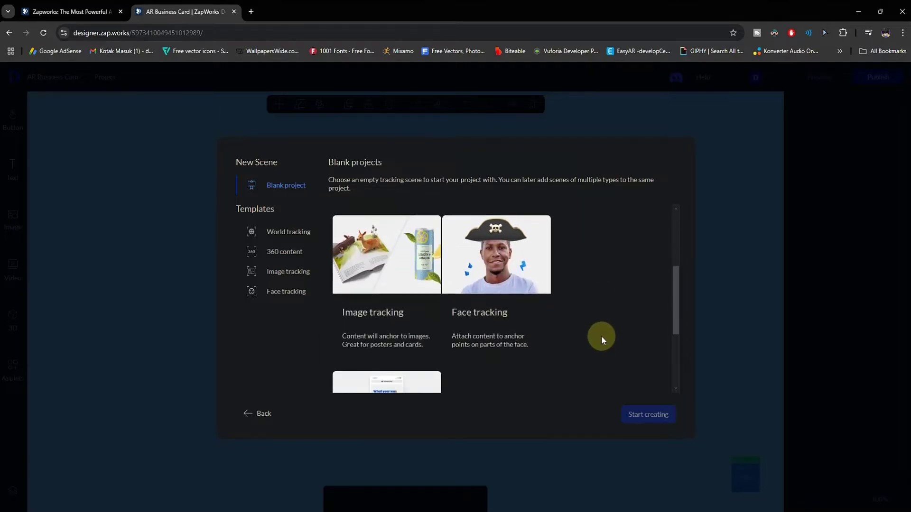
click(379, 318)
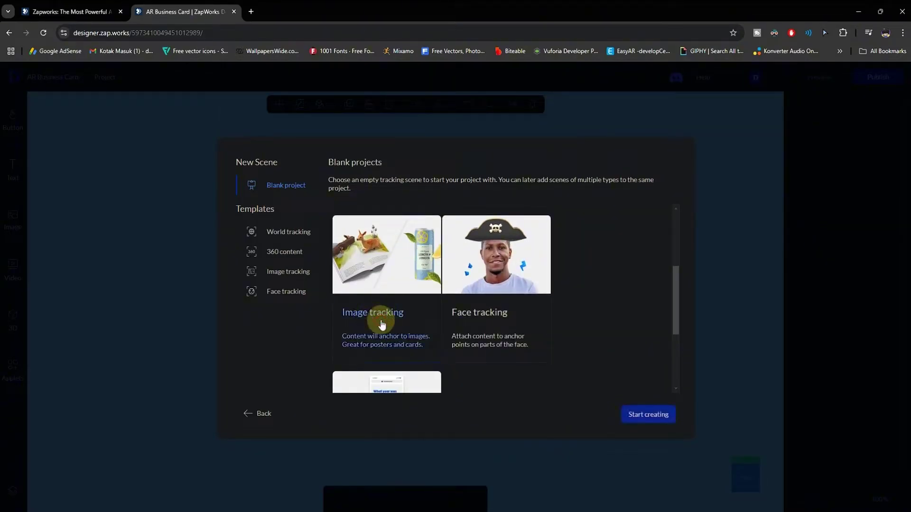
click(643, 417)
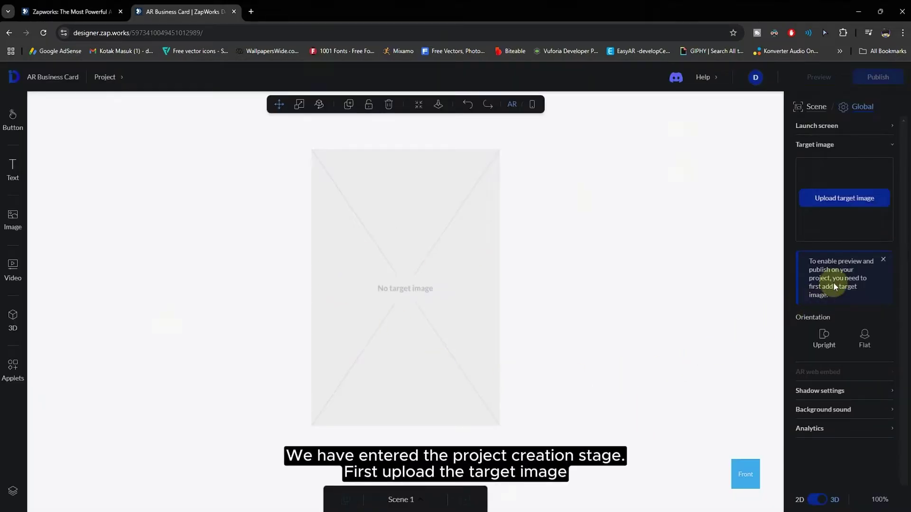
Upload ARCard_Marker.jpg as a flat-type target image and set its orientation to Flat
click(868, 203)
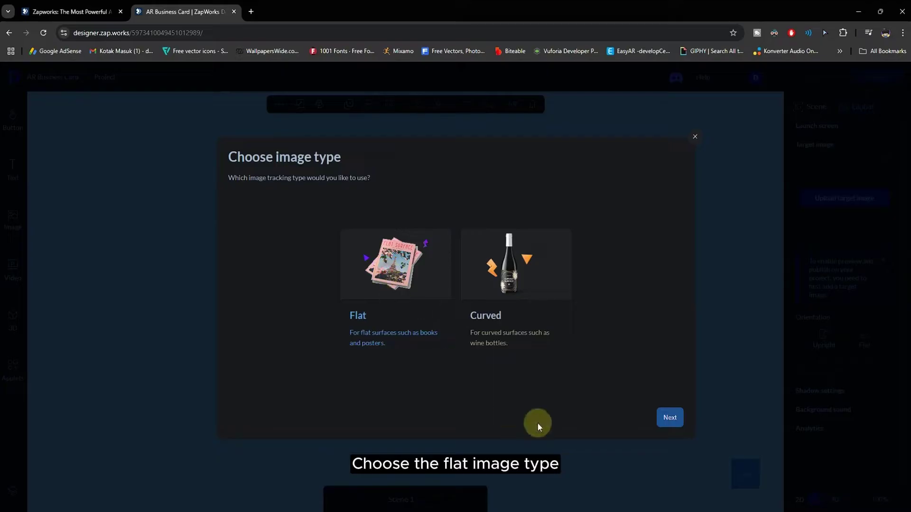
click(663, 421)
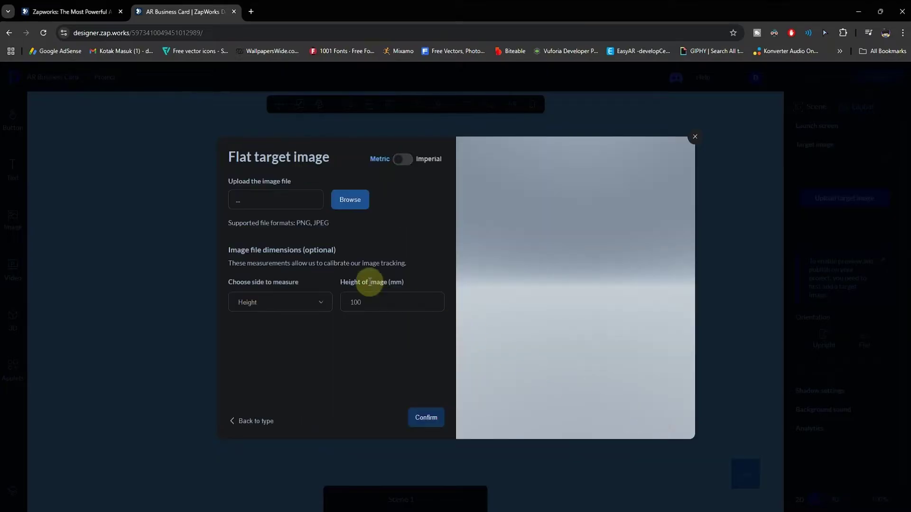
click(350, 201)
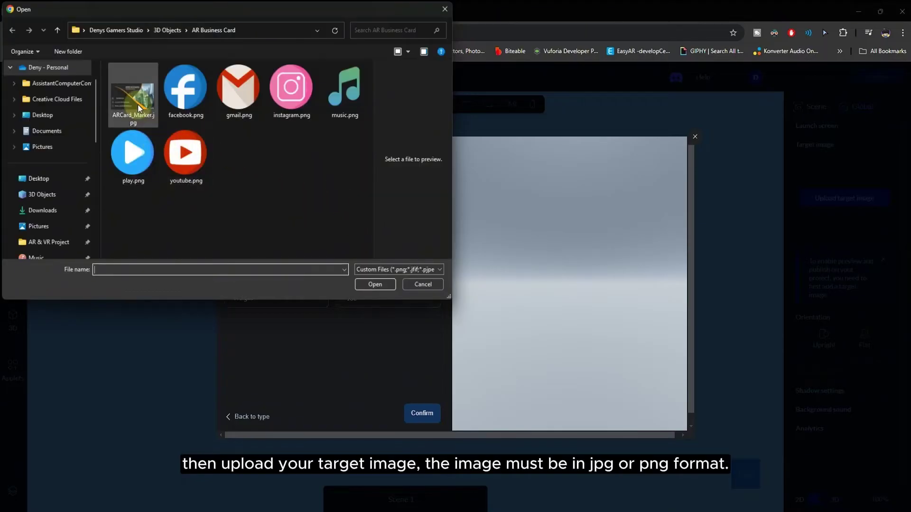
click(141, 102)
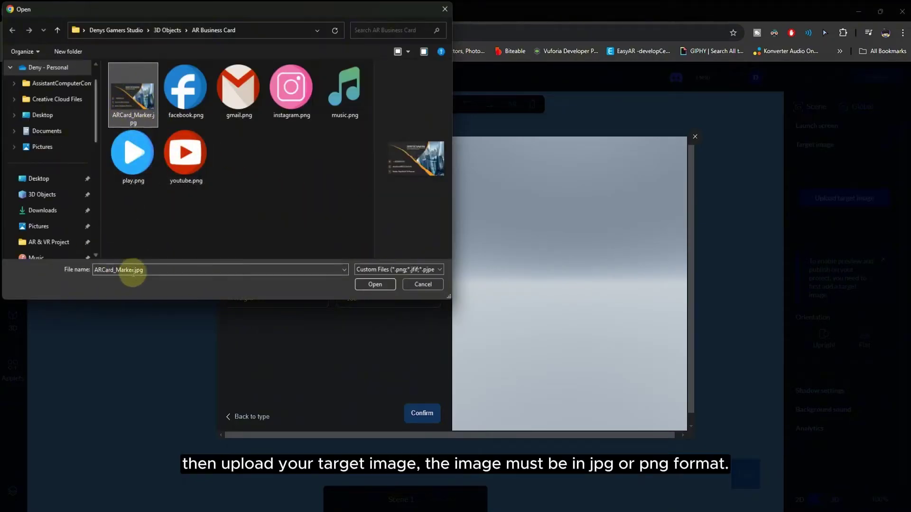
click(375, 286)
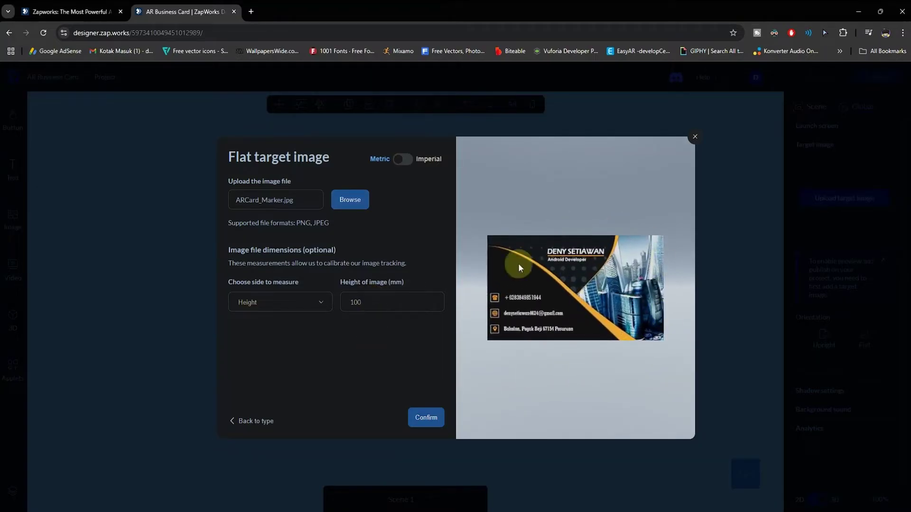
click(425, 418)
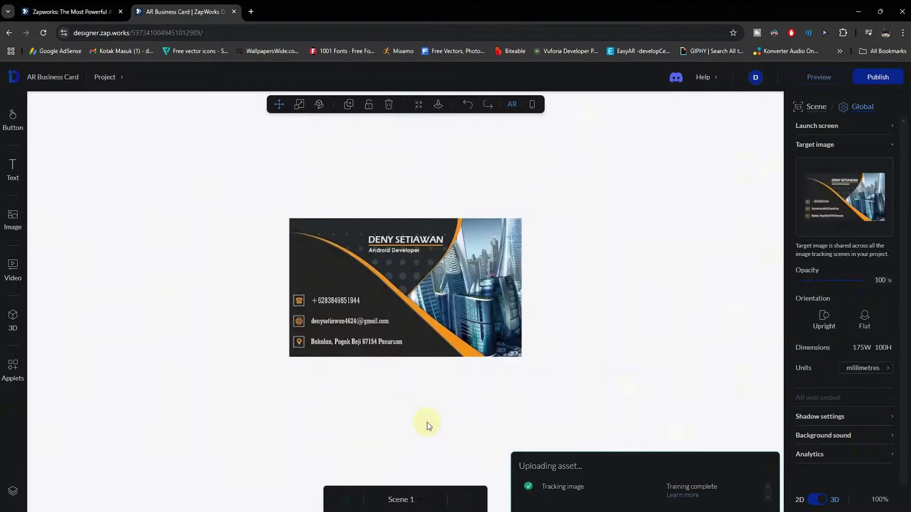
click(870, 324)
drag(631, 366, 459, 406)
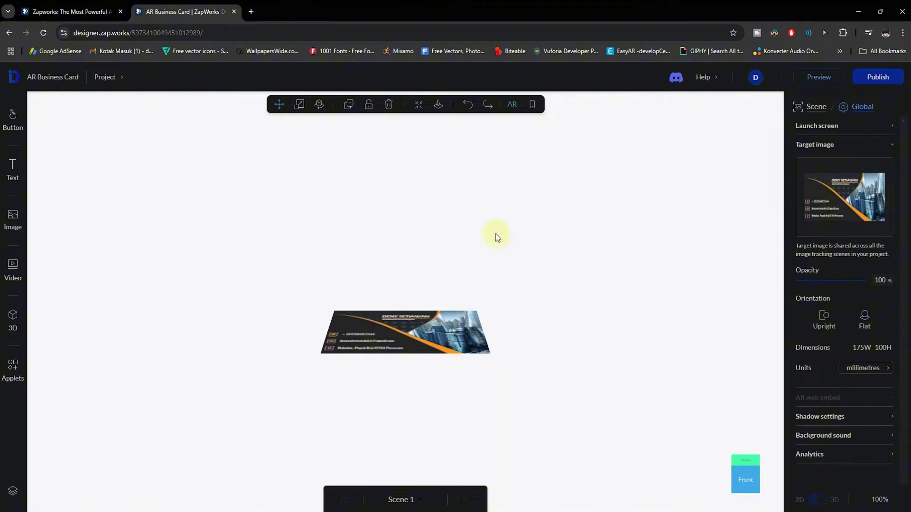
Sign in to the Avaturn avatar creator applet with Google and start a new avatar
click(13, 373)
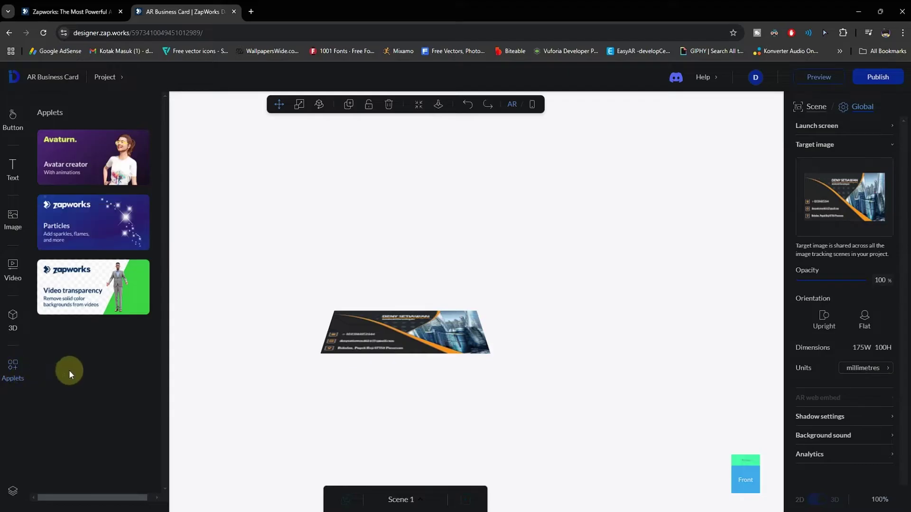
click(105, 164)
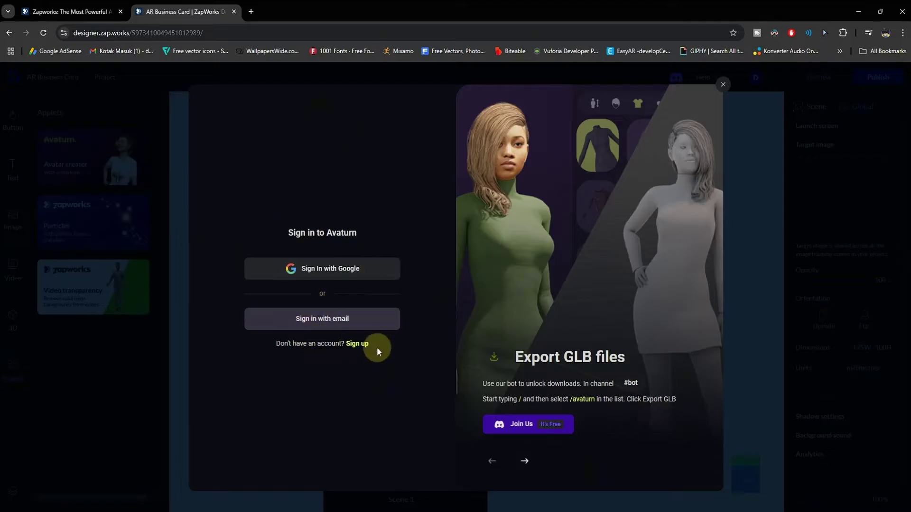
click(339, 276)
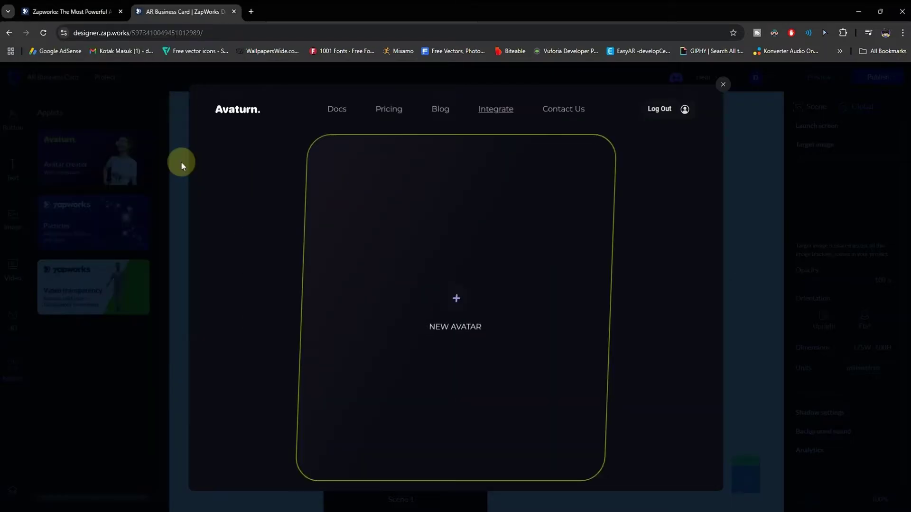
click(461, 309)
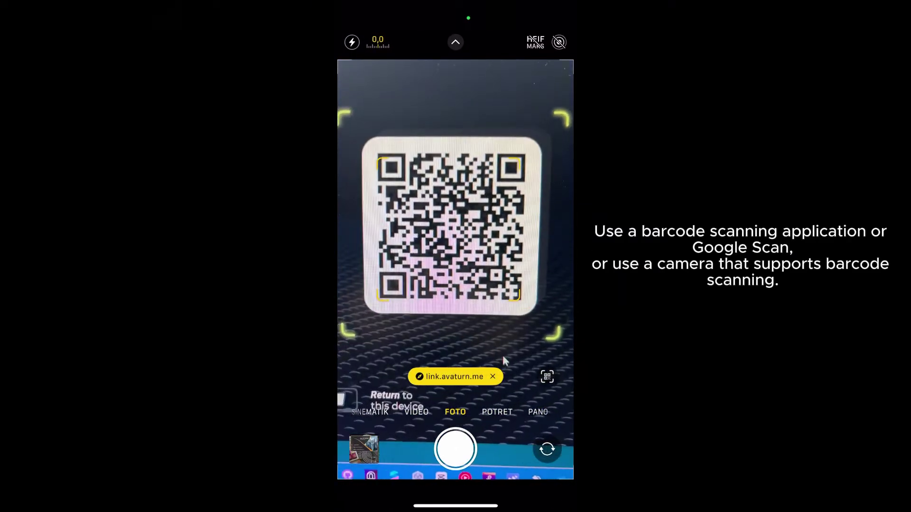
Open the scanned Avaturn link on the phone, go through the capture guide and upload the three face photos
click(454, 376)
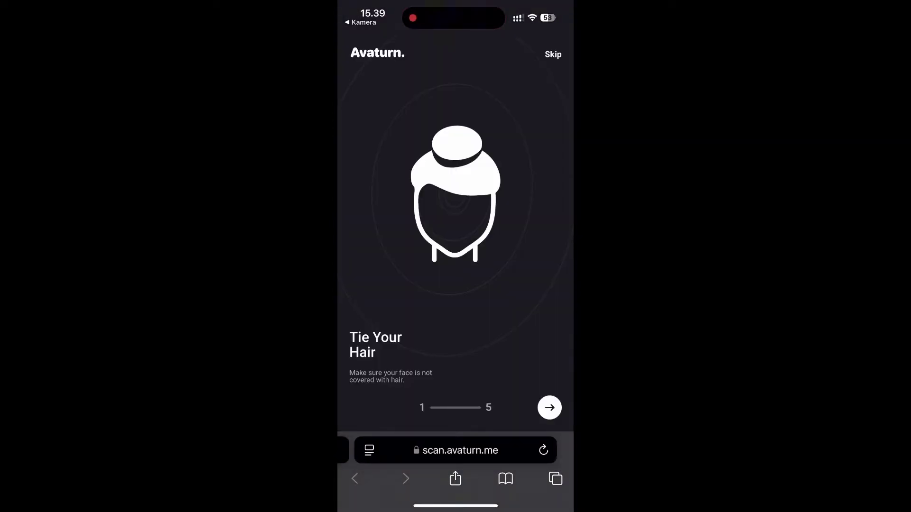
click(549, 408)
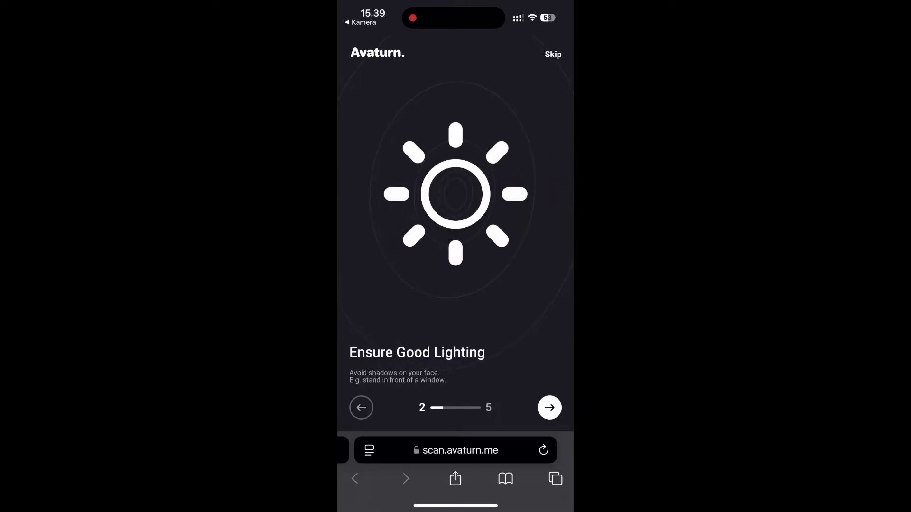
click(549, 408)
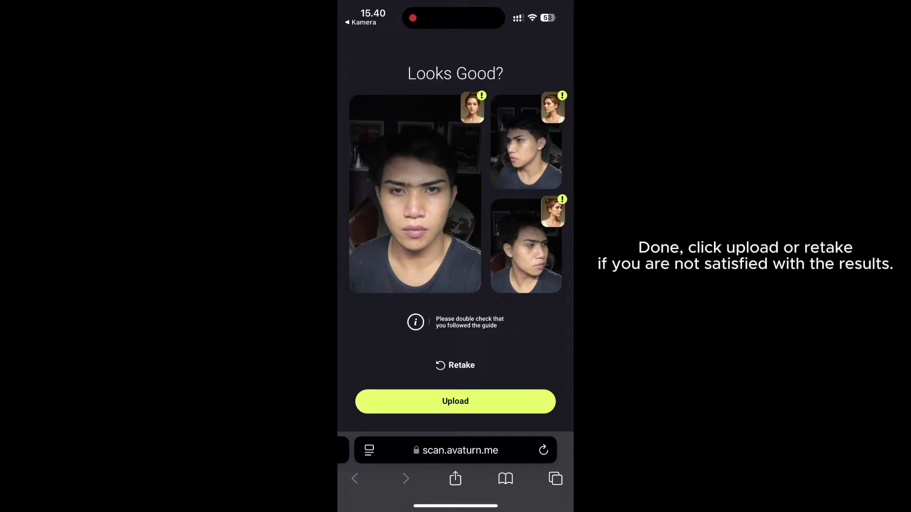
click(455, 401)
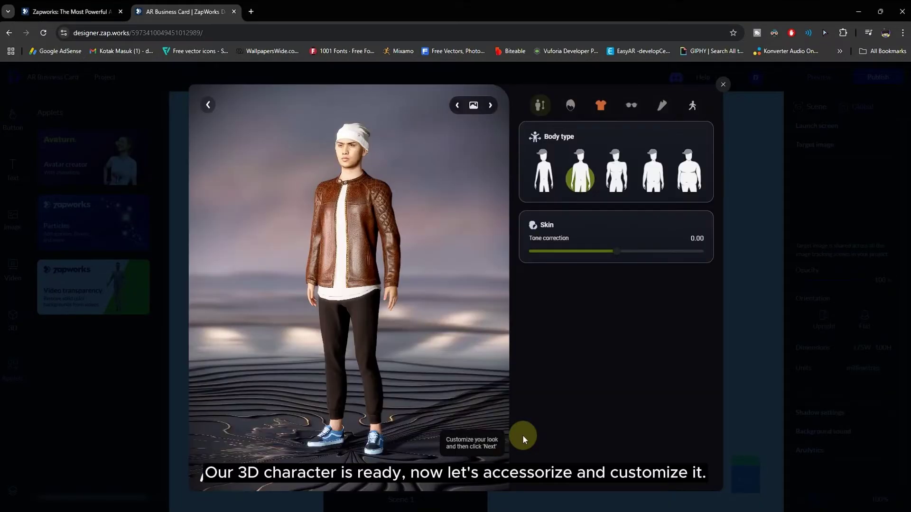
Try the slimmest body type and a slight skin tone correction on the avatar
drag(301, 229, 317, 268)
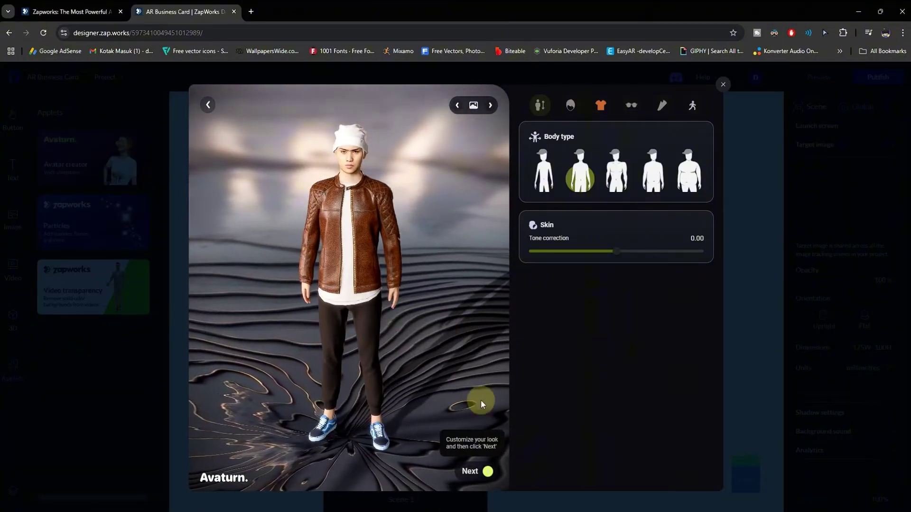
click(543, 173)
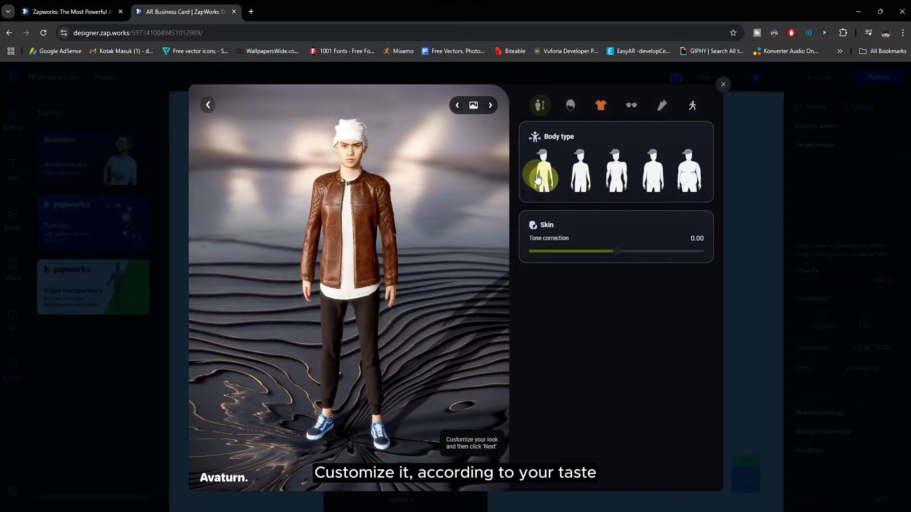
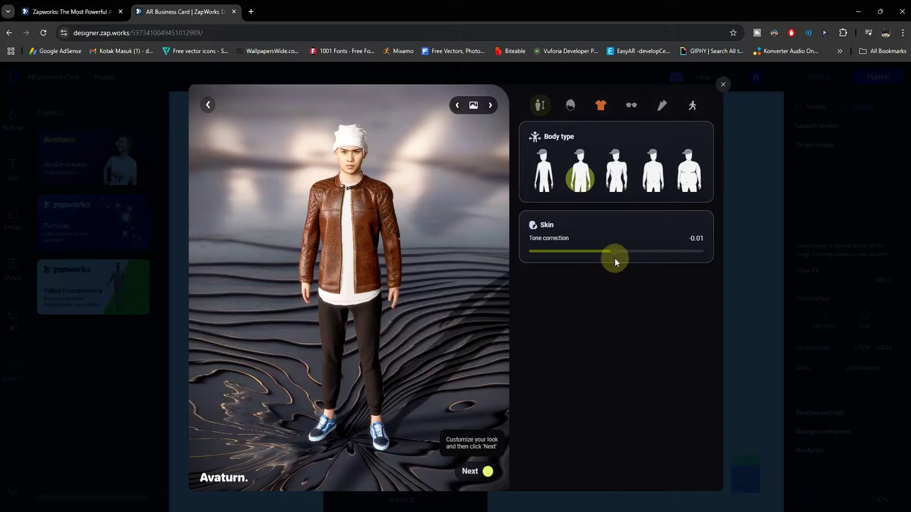
drag(605, 261, 616, 263)
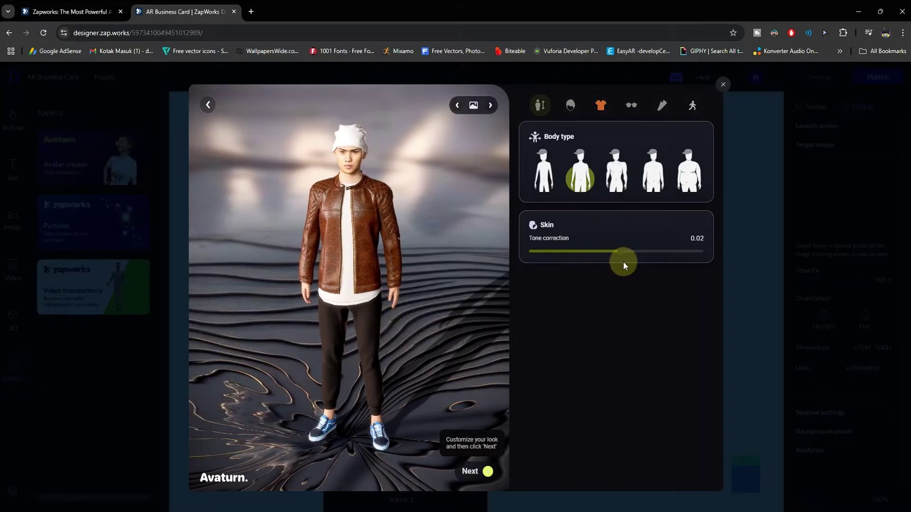
Look through the head styles and try the baseball cap and the bucket hat on the avatar
click(570, 105)
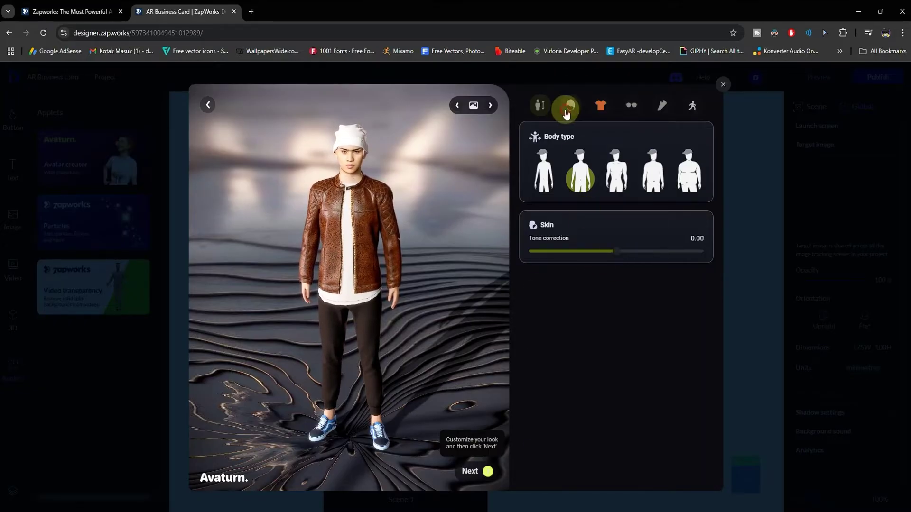
scroll(645, 366, down, 10)
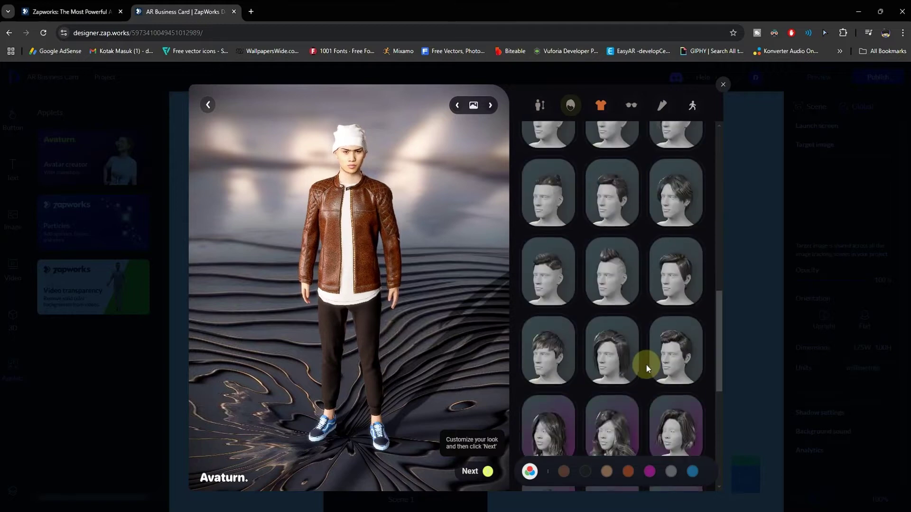
scroll(652, 369, up, 10)
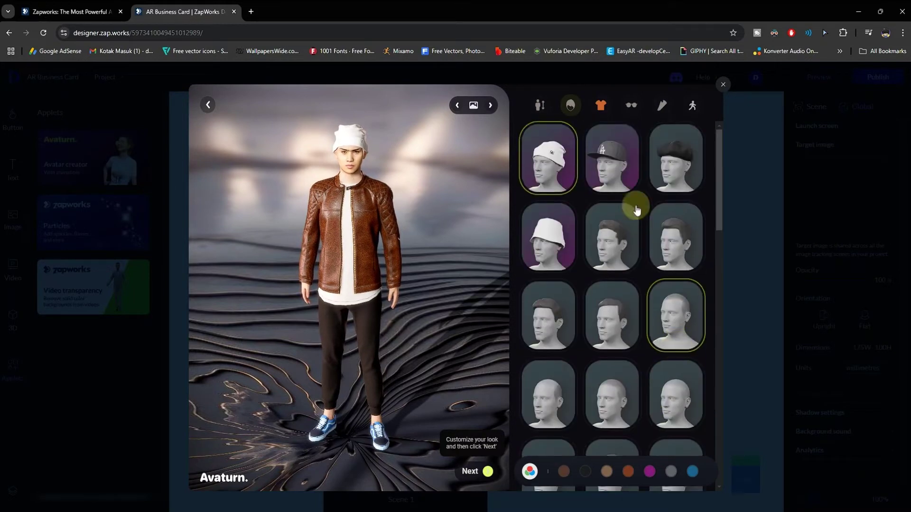
click(631, 190)
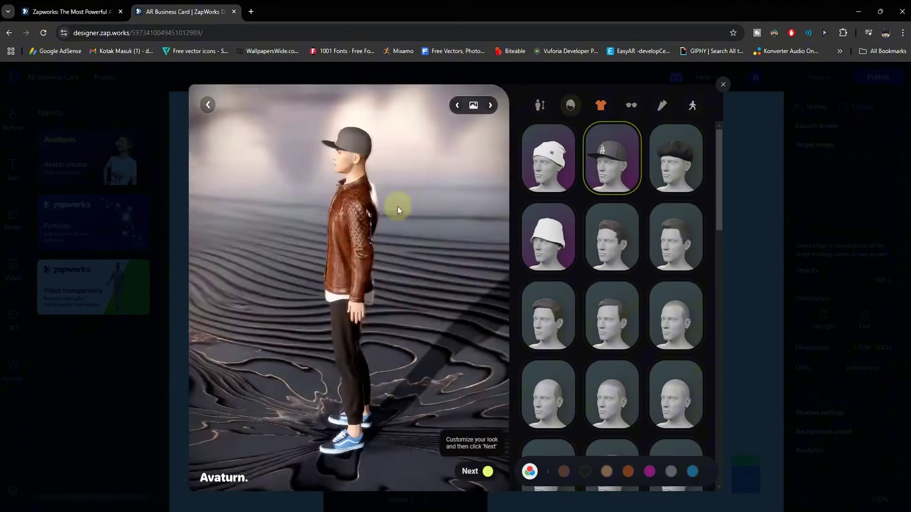
click(545, 239)
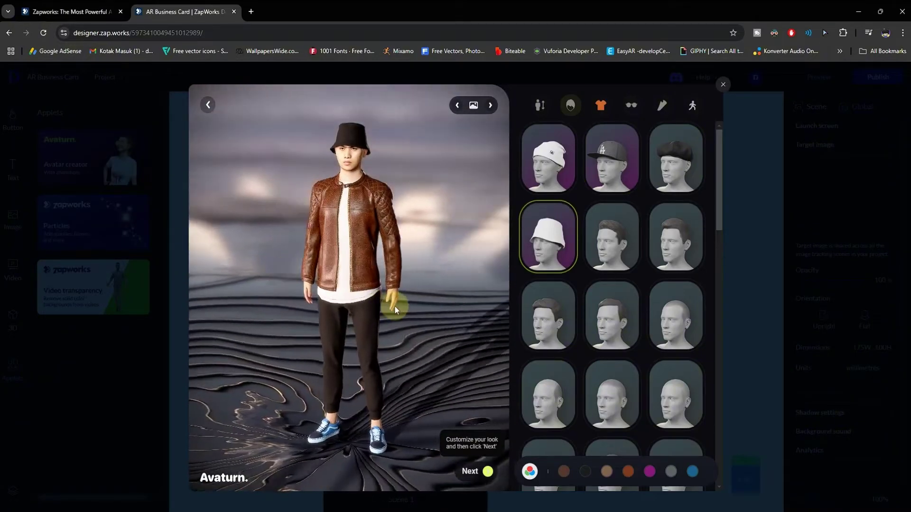
Try several short hairstyles and the long dreadlocks on the avatar
click(619, 320)
scroll(625, 345, down, 2)
click(551, 218)
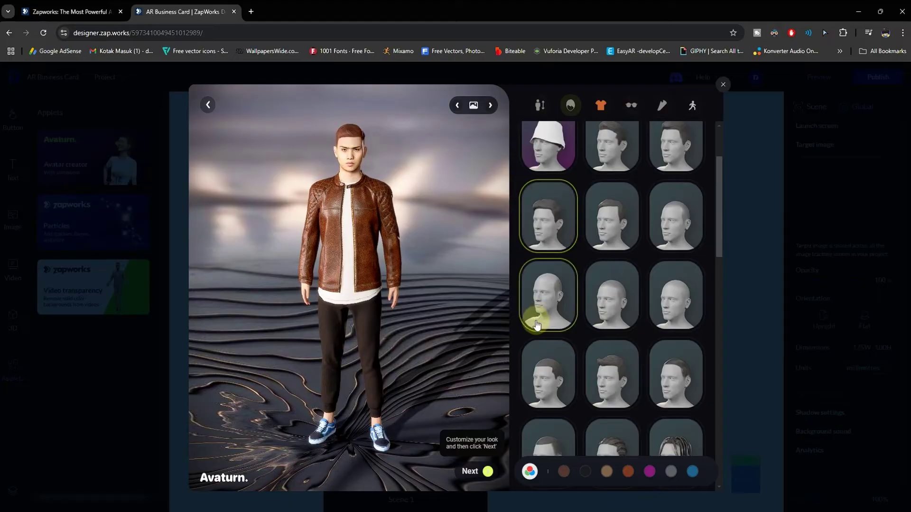
click(607, 372)
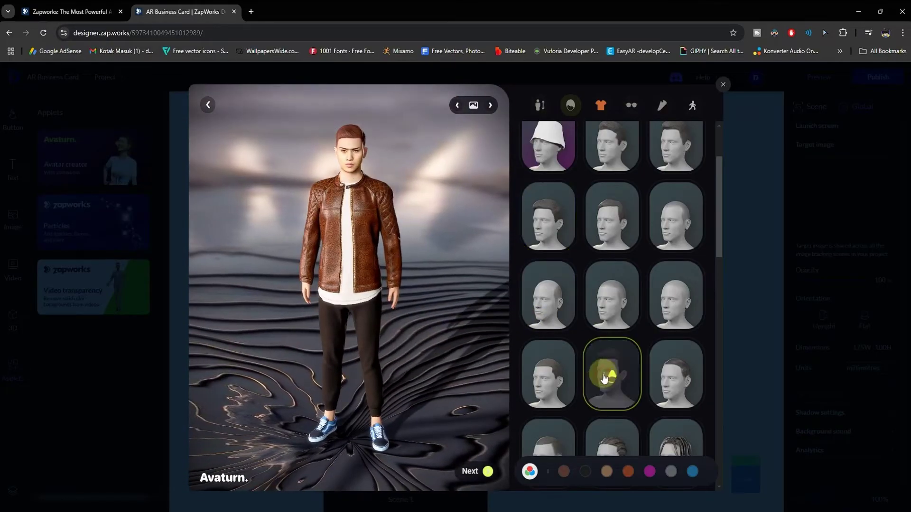
drag(365, 301, 386, 215)
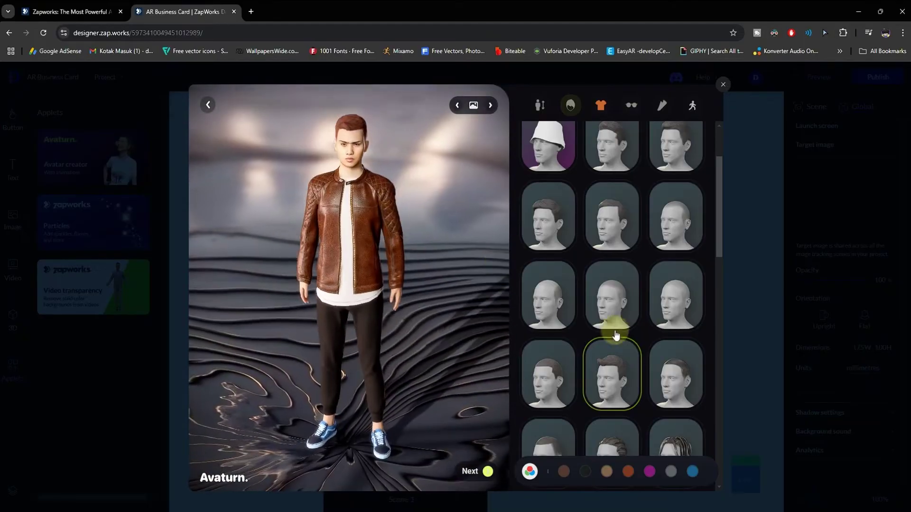
scroll(612, 327, down, 3)
click(668, 314)
scroll(659, 327, down, 2)
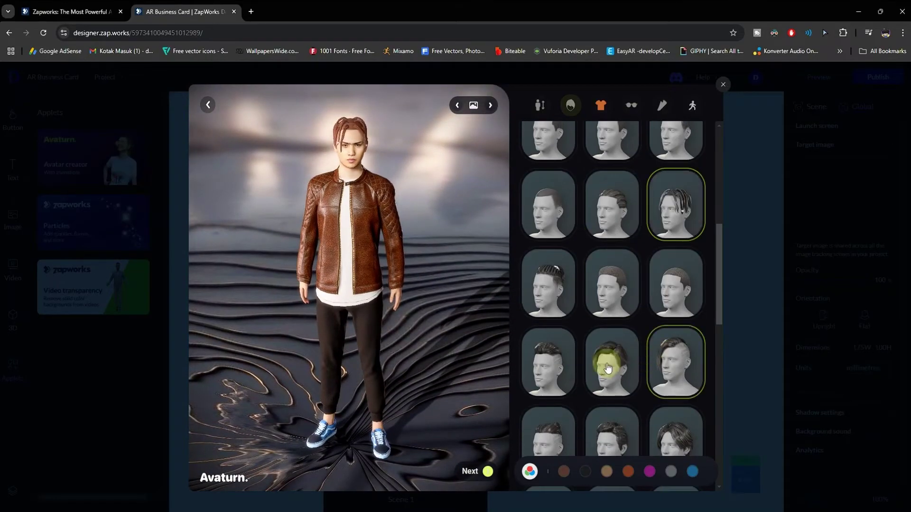
Give the avatar the short swept-up hairstyle with shaved sides and set the hair colour to brown
click(547, 363)
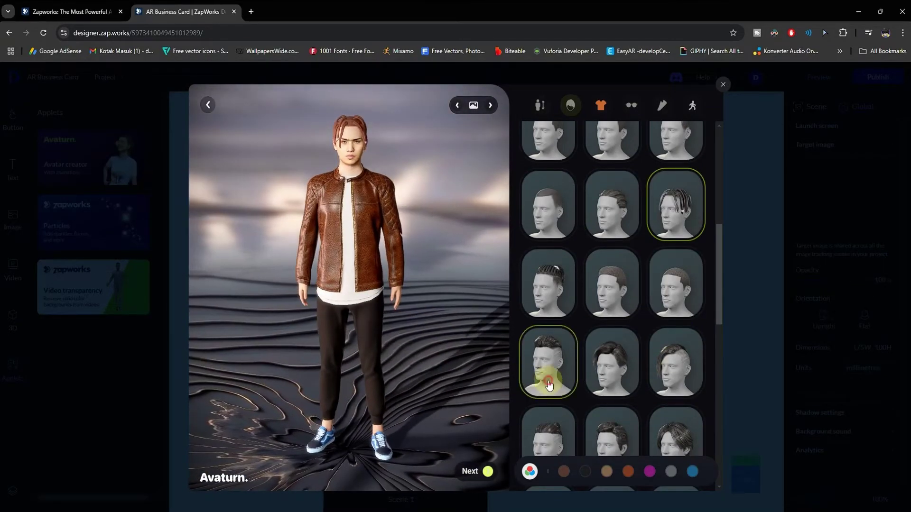
mouse_move(380, 311)
mouse_down()
mouse_move(264, 300)
mouse_move(464, 301)
mouse_move(372, 305)
mouse_up()
click(585, 471)
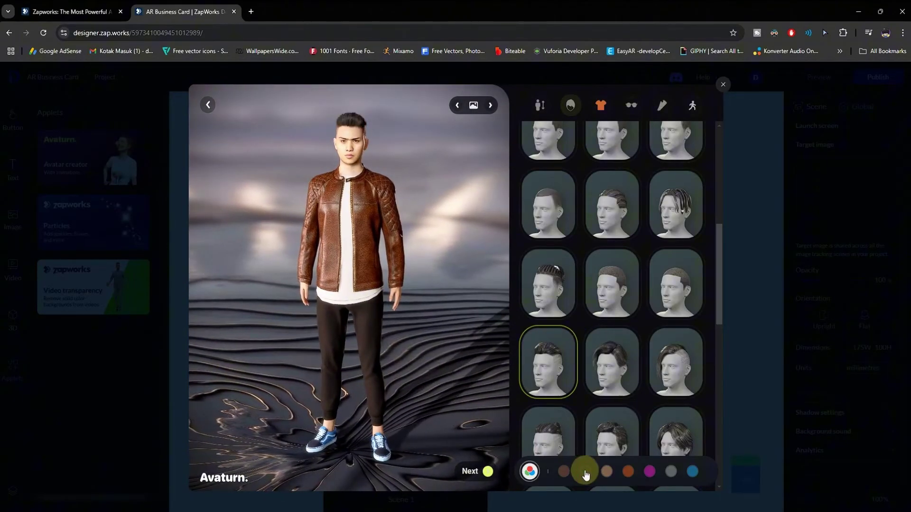
click(564, 472)
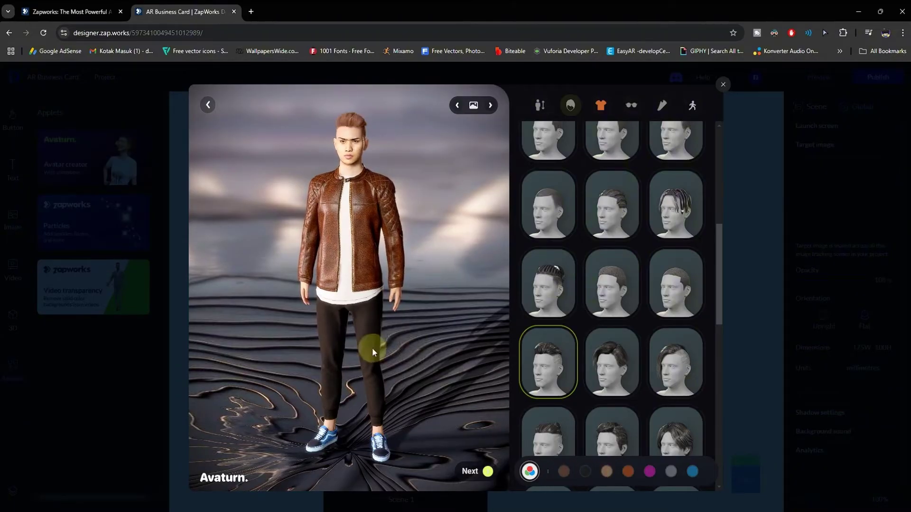
drag(372, 352, 356, 345)
Browse the outfits and try the light-blue and white striped Argentina football kit on the avatar
click(600, 107)
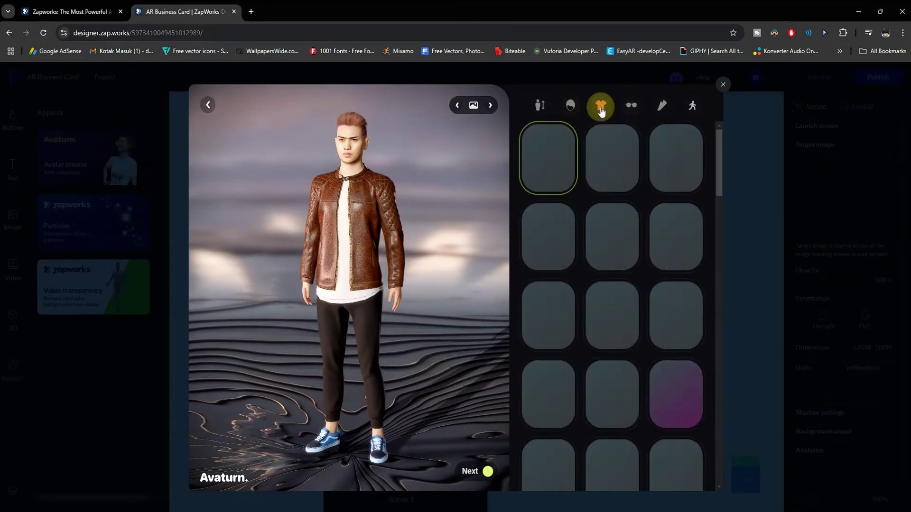
scroll(602, 299, down, 6)
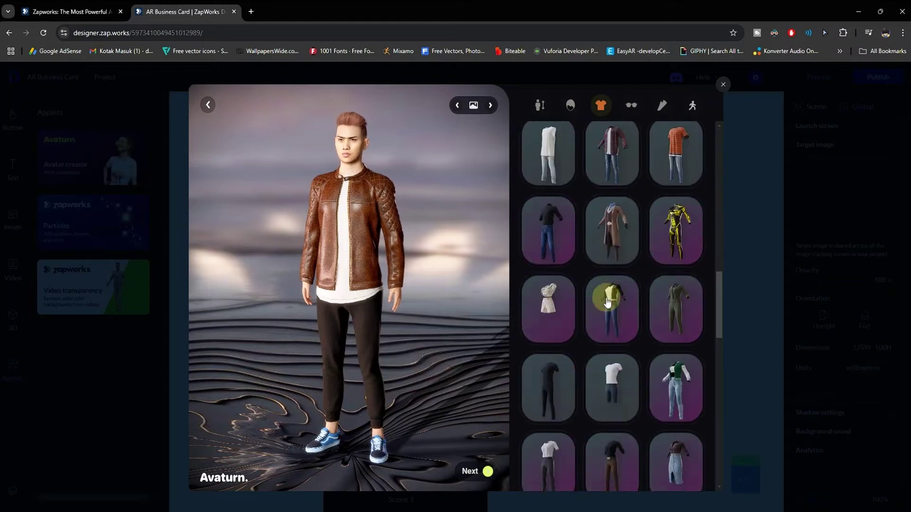
scroll(607, 302, down, 8)
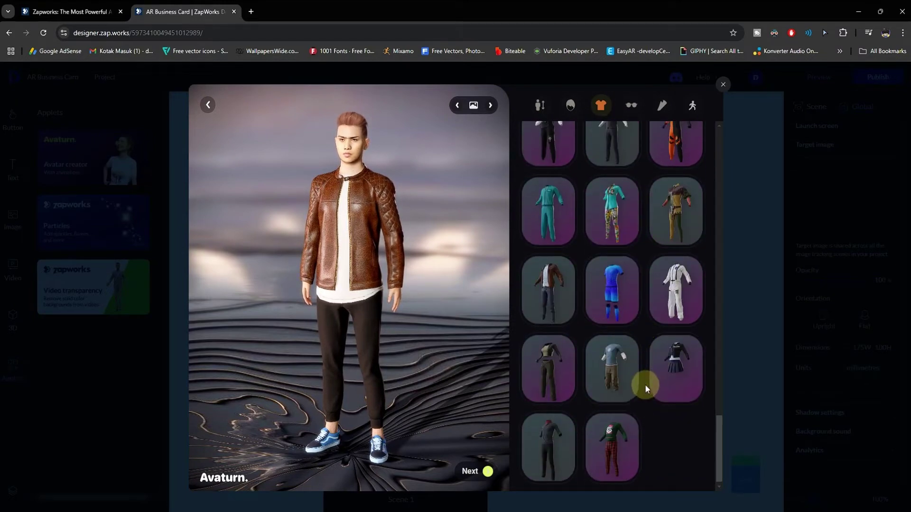
scroll(647, 383, up, 5)
click(612, 296)
scroll(666, 315, up, 1)
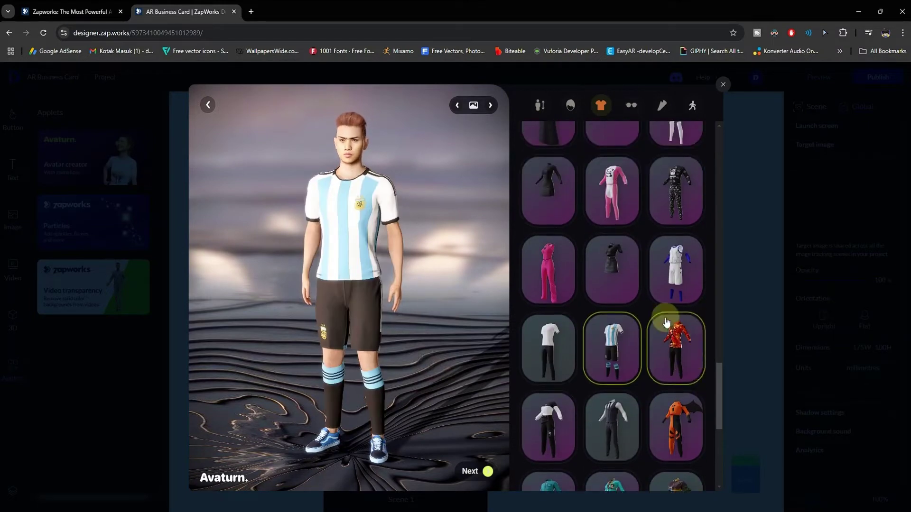
mouse_move(295, 296)
mouse_down()
mouse_move(485, 305)
mouse_move(367, 288)
mouse_move(312, 291)
mouse_up()
Dress the avatar in the black denim jacket over a beige hoodie with black trousers
scroll(651, 315, up, 5)
scroll(663, 323, up, 8)
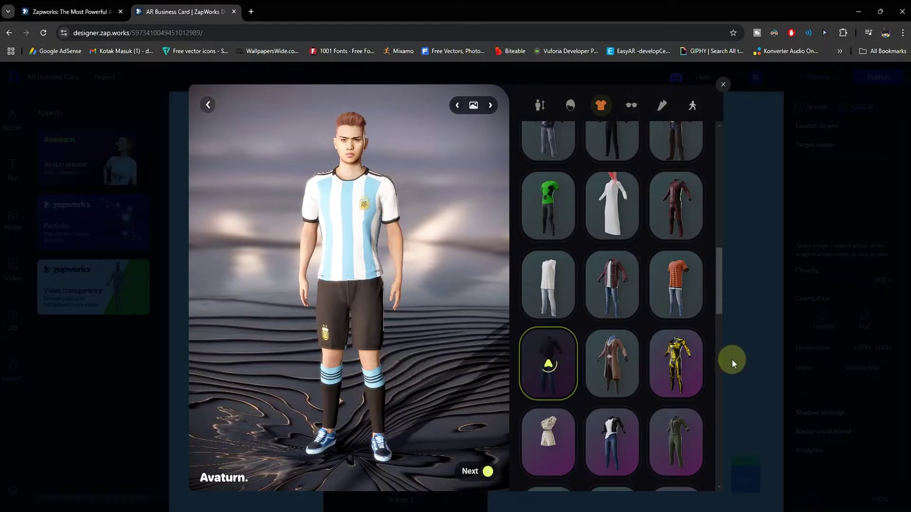
mouse_move(402, 303)
mouse_down()
mouse_move(293, 300)
mouse_move(375, 312)
mouse_move(478, 306)
mouse_move(403, 305)
mouse_up()
scroll(646, 317, up, 3)
scroll(646, 318, up, 5)
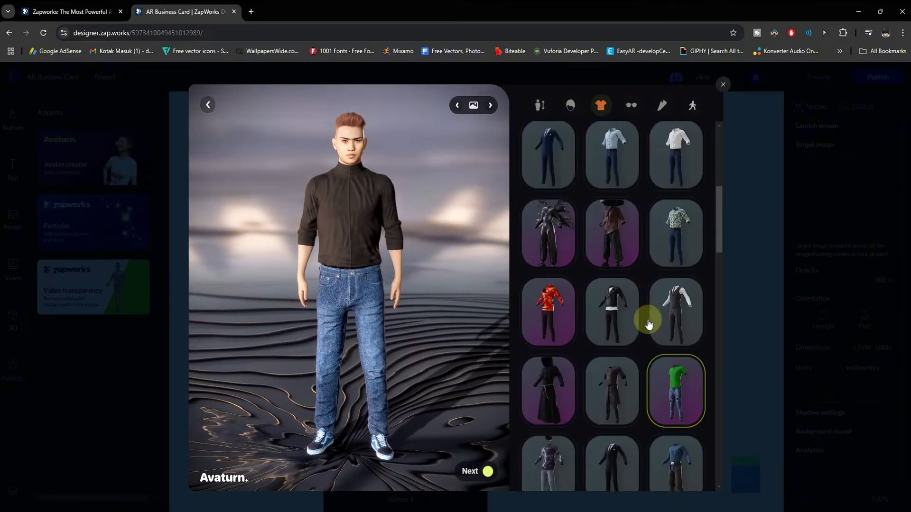
click(628, 273)
mouse_move(388, 281)
mouse_down()
mouse_move(250, 274)
mouse_move(421, 287)
mouse_move(252, 247)
mouse_move(431, 252)
mouse_move(270, 267)
mouse_move(527, 267)
mouse_move(342, 269)
mouse_move(379, 274)
mouse_up()
Try the VR headset and other eyewear options on the avatar
click(631, 104)
click(556, 231)
click(546, 179)
scroll(661, 291, down, 2)
click(688, 234)
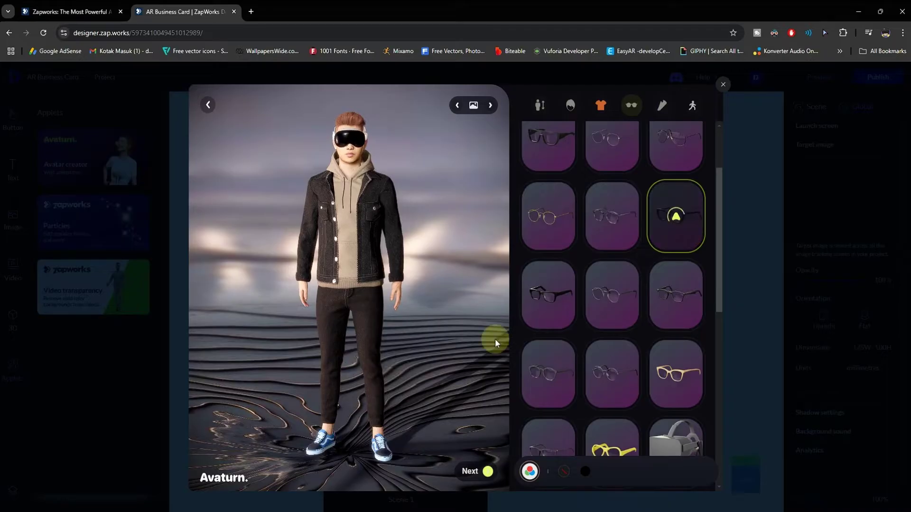
scroll(605, 335, up, 2)
click(617, 162)
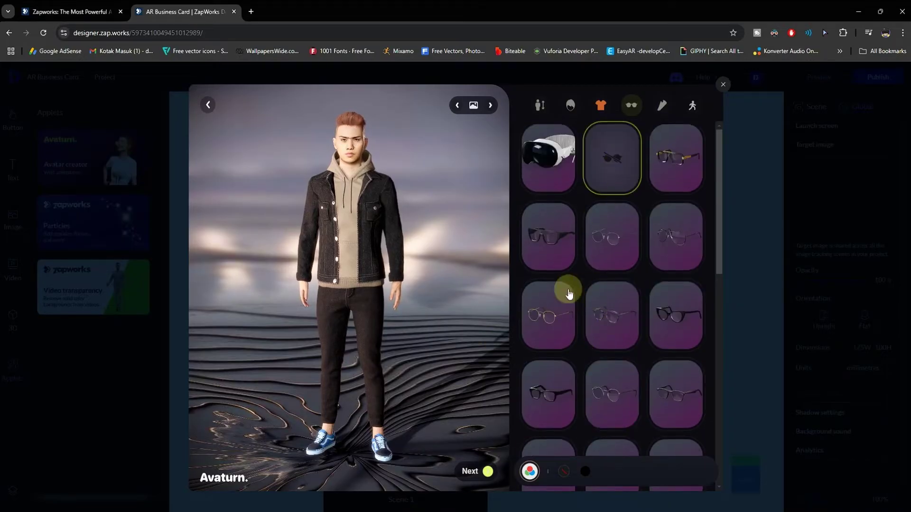
Try the black sneakers with white stripes on the avatar
click(657, 108)
scroll(657, 297, down, 2)
click(667, 370)
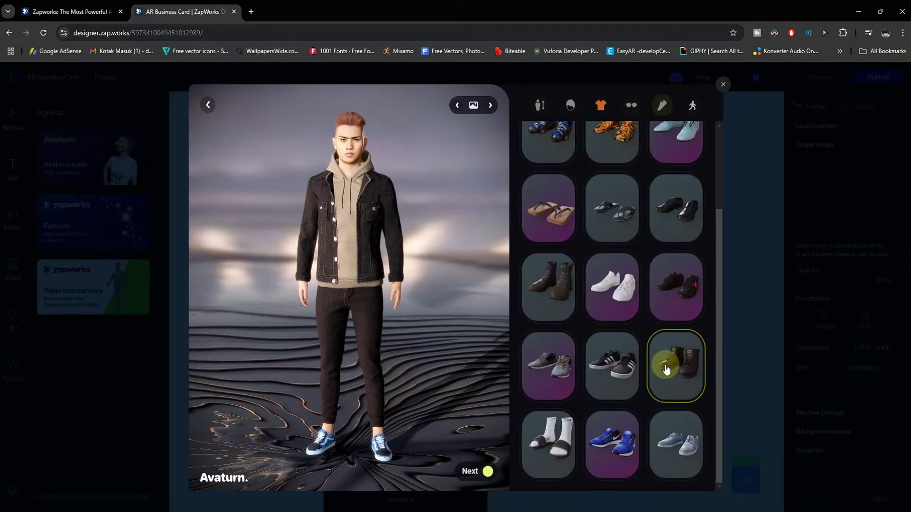
click(623, 372)
drag(448, 366, 437, 444)
Try the tall dark boots and the slides with white socks on the avatar
click(546, 281)
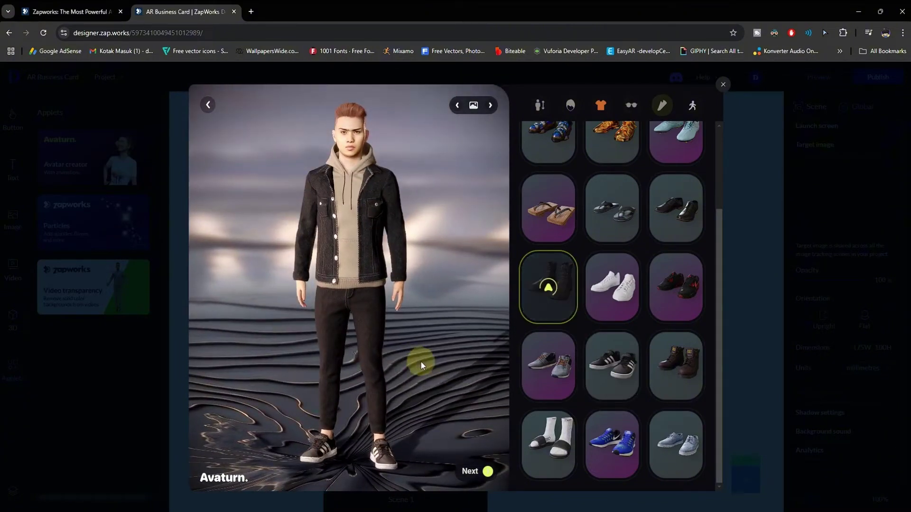
mouse_move(394, 379)
mouse_down()
mouse_move(269, 372)
mouse_move(420, 388)
mouse_move(360, 389)
mouse_up()
click(557, 437)
mouse_move(389, 424)
mouse_down()
mouse_move(414, 432)
mouse_move(410, 440)
mouse_move(291, 434)
mouse_move(576, 427)
mouse_up()
scroll(692, 406, up, 3)
click(498, 359)
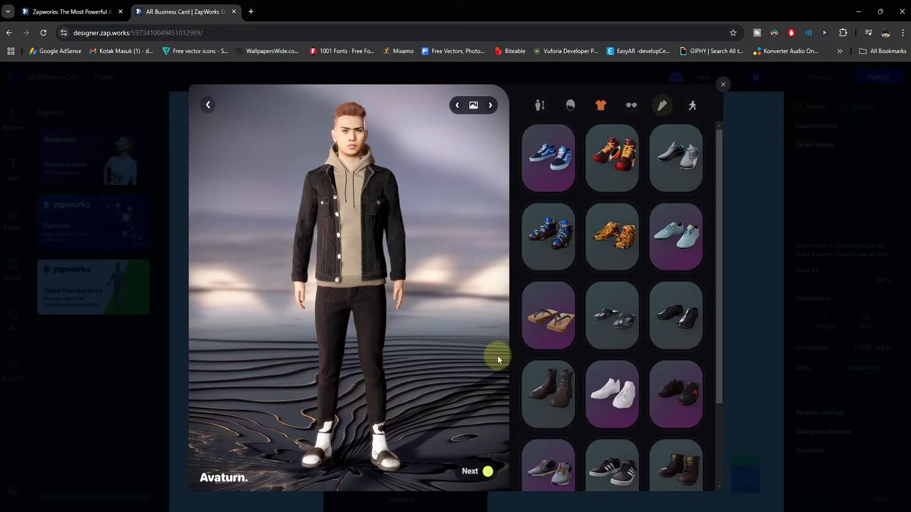
Put brown boots on the avatar
scroll(674, 361, down, 2)
click(686, 361)
click(678, 366)
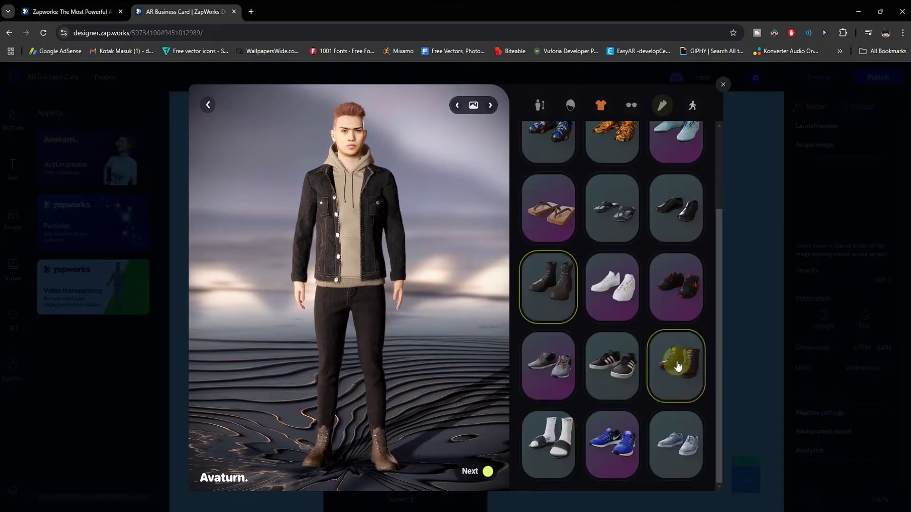
Preview the first standing, crouching and lunging animations on the avatar
click(690, 106)
click(558, 166)
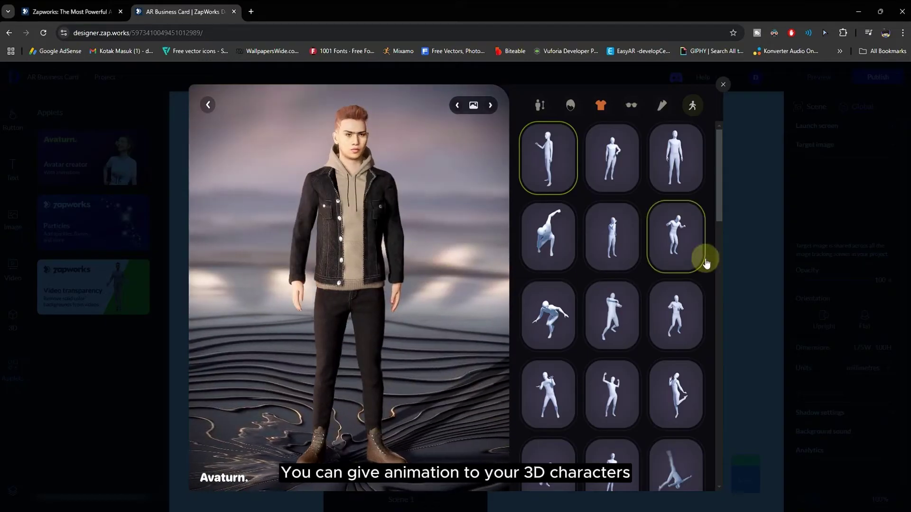
click(547, 237)
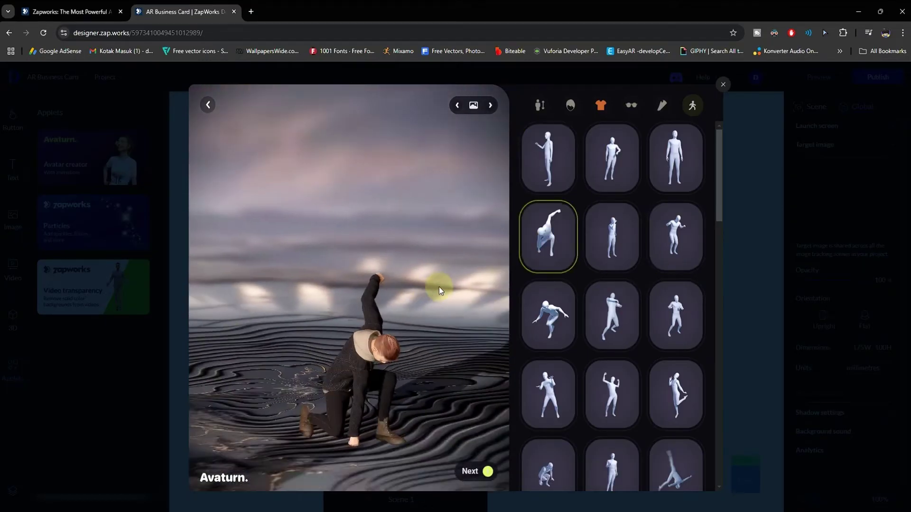
click(702, 240)
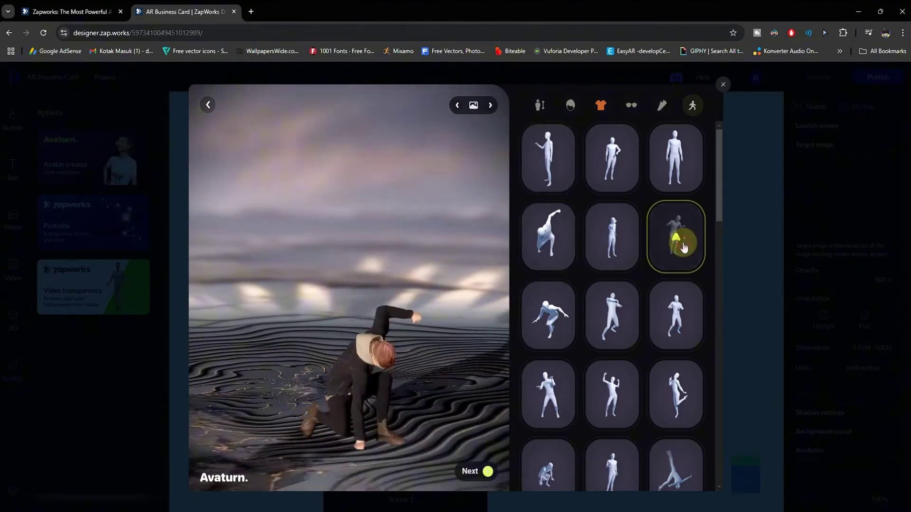
click(565, 331)
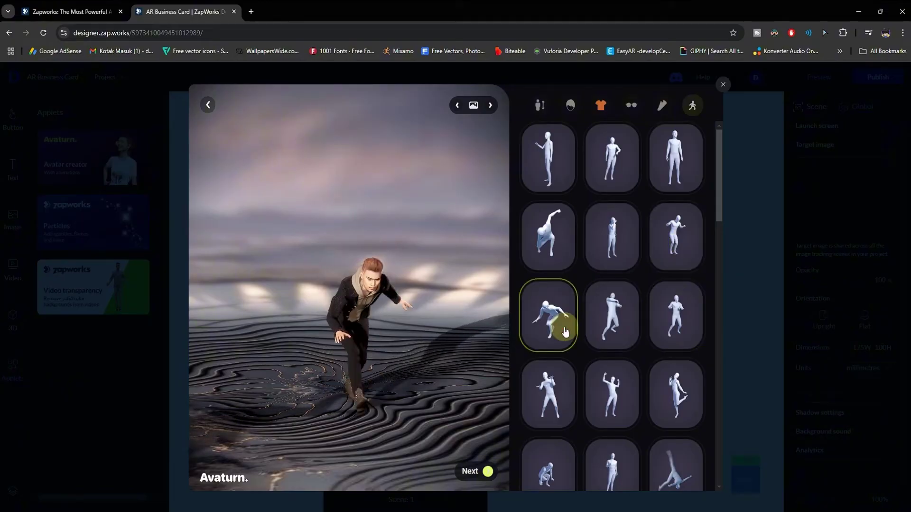
Preview more avatar animations from the middle rows of the list, including the raised-arms, leg-stretch, standing, wide-stance and walking ones
click(615, 345)
scroll(615, 345, down, 2)
click(612, 301)
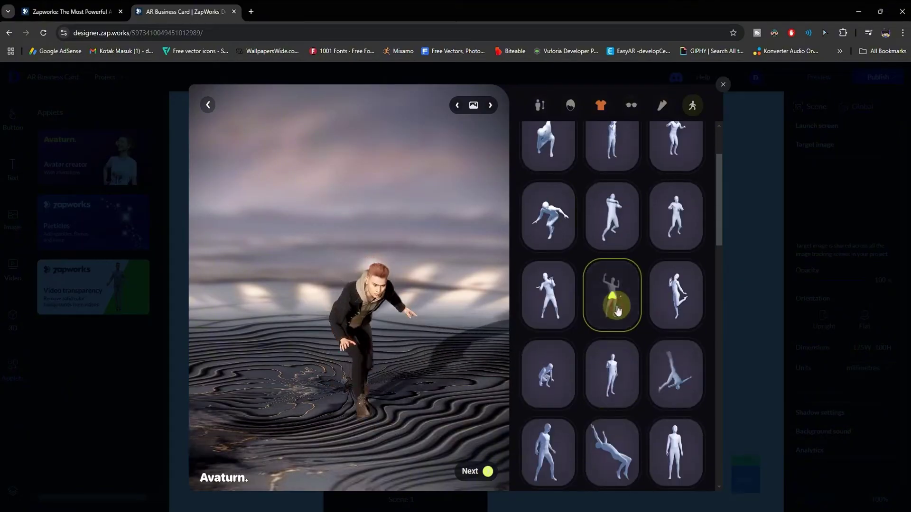
click(690, 321)
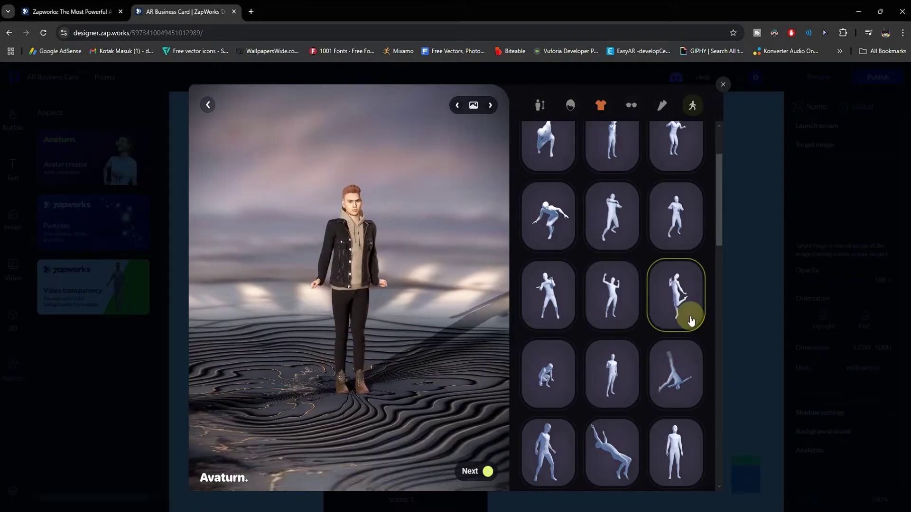
scroll(693, 328, down, 2)
click(694, 332)
scroll(695, 339, down, 1)
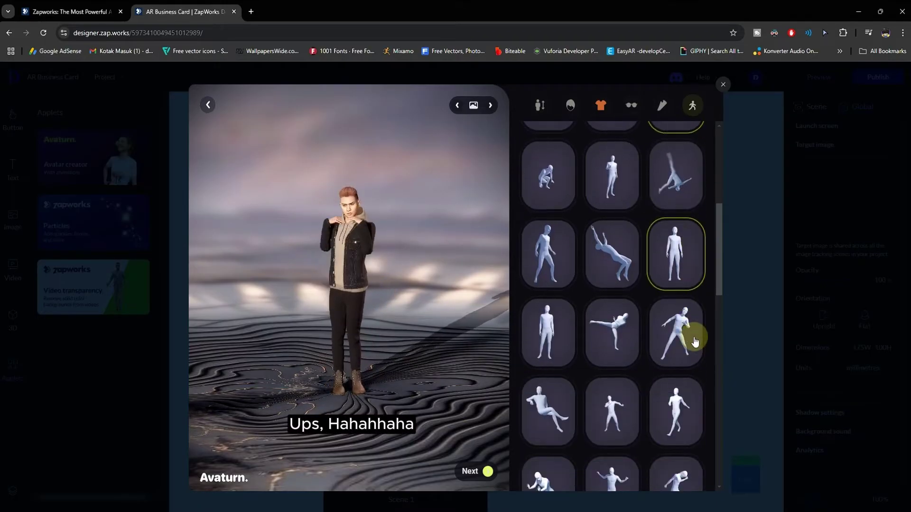
scroll(694, 339, down, 1)
click(593, 331)
click(696, 334)
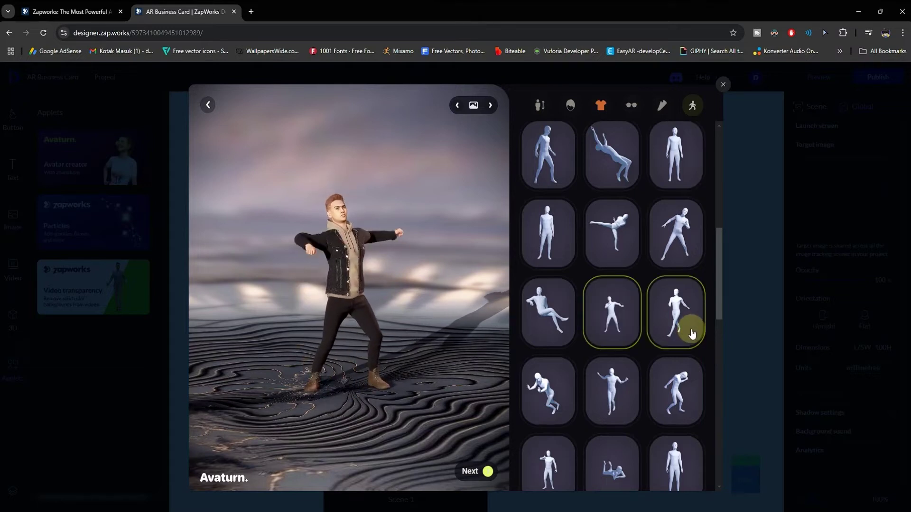
Choose the upright standing idle animation in the first row for the avatar
scroll(688, 266, up, 5)
click(674, 155)
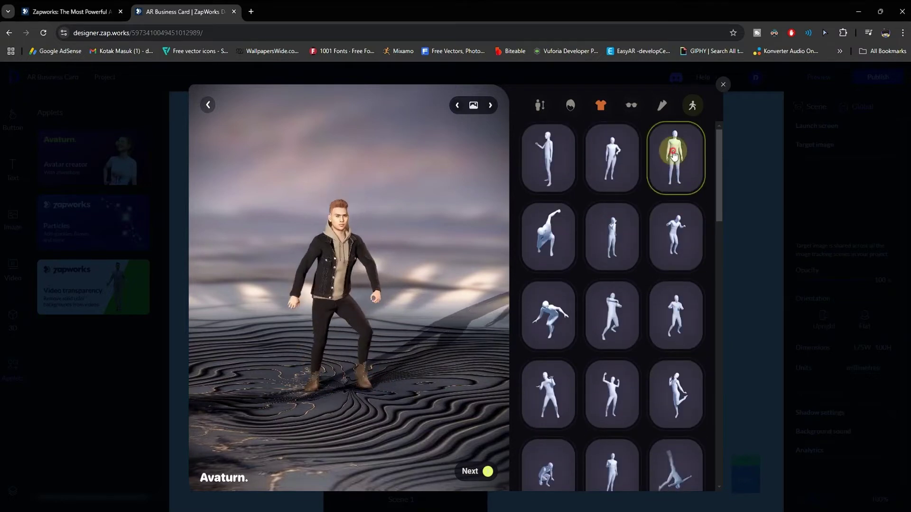
scroll(370, 247, up, 3)
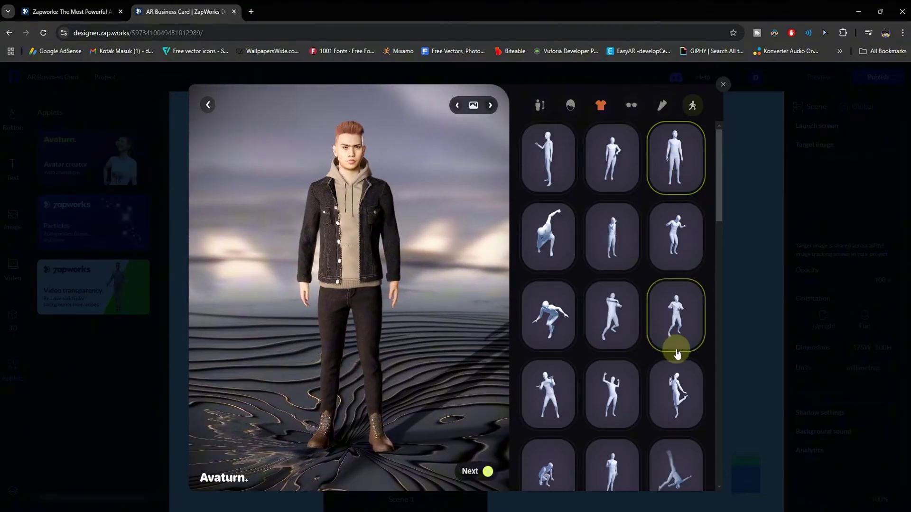
scroll(677, 354, down, 2)
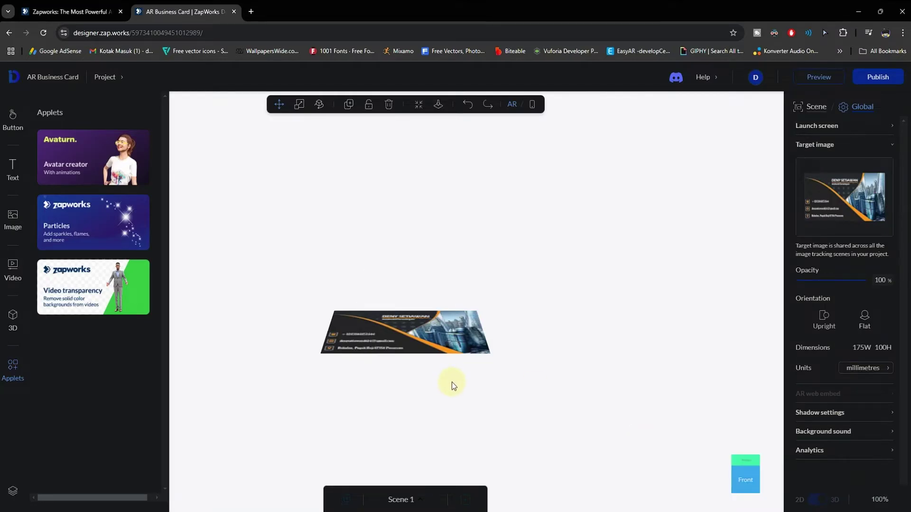
Set the avatar's X rotation to 90 degrees so it stands upright on the business card
mouse_move(453, 357)
mouse_down()
mouse_move(341, 375)
mouse_move(387, 317)
mouse_move(414, 386)
mouse_move(437, 383)
mouse_move(446, 369)
mouse_up()
scroll(445, 369, up, 2)
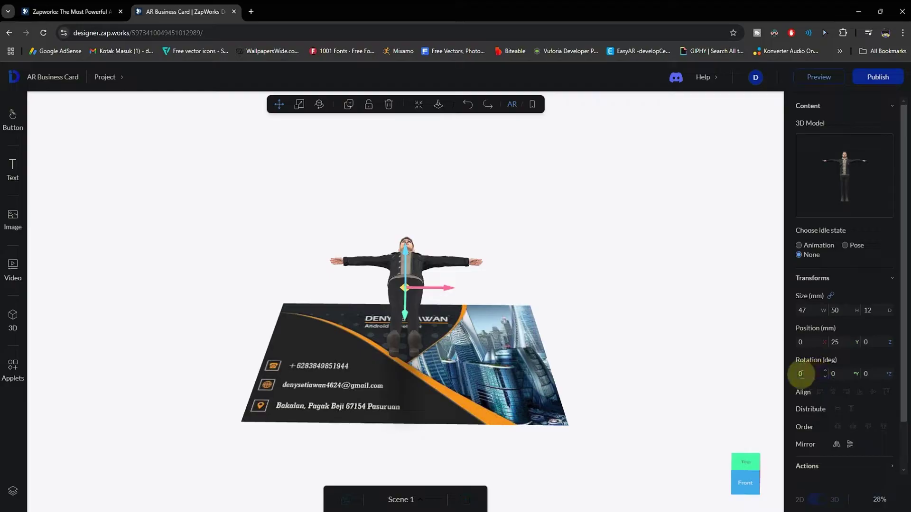
click(808, 374)
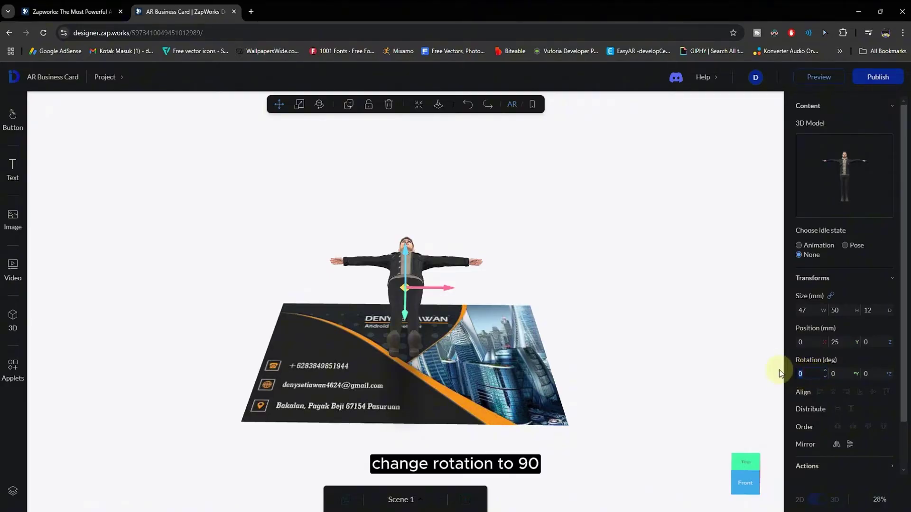
text(90)
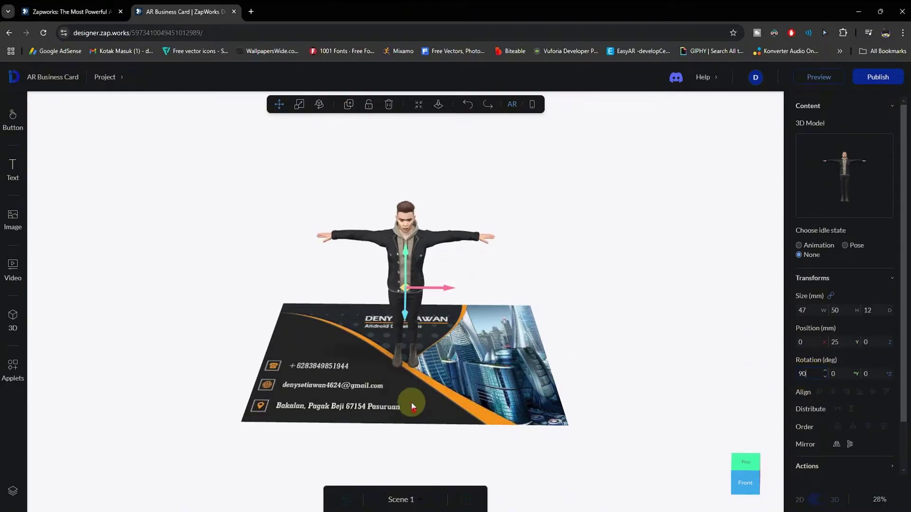
mouse_move(412, 406)
mouse_down()
mouse_move(411, 375)
mouse_move(518, 388)
mouse_move(414, 395)
mouse_up()
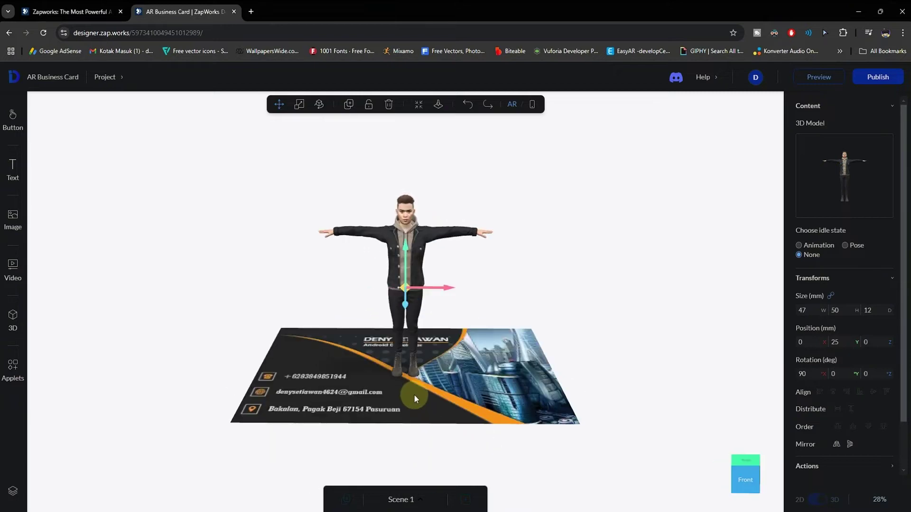
scroll(420, 394, down, 4)
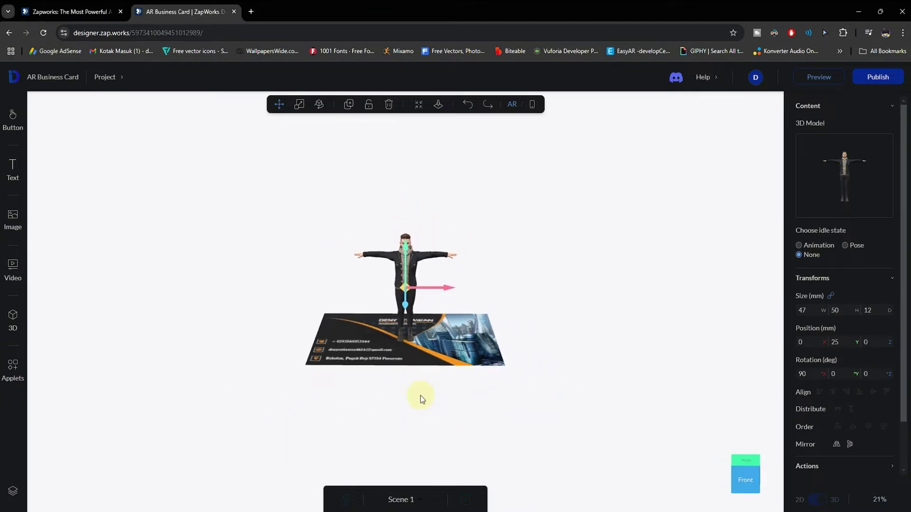
click(420, 397)
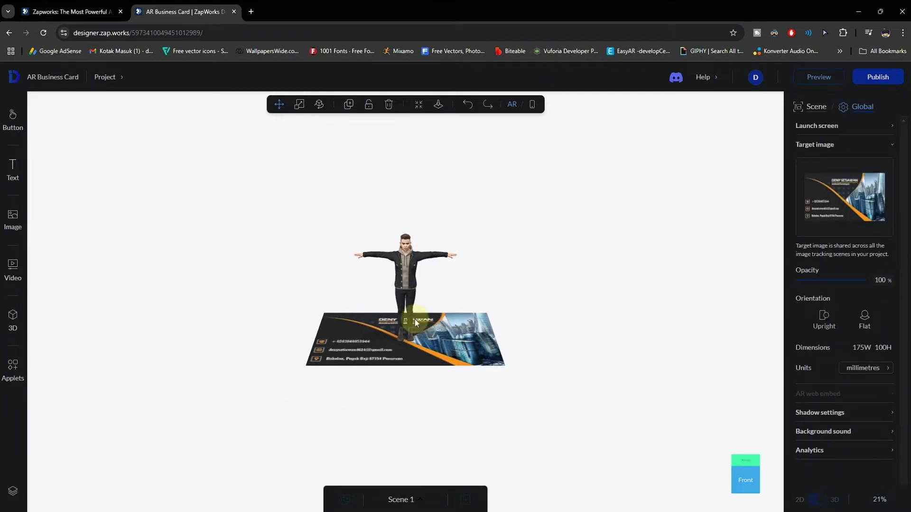
Set the avatar's width to 50 mm with proportions linked
click(400, 270)
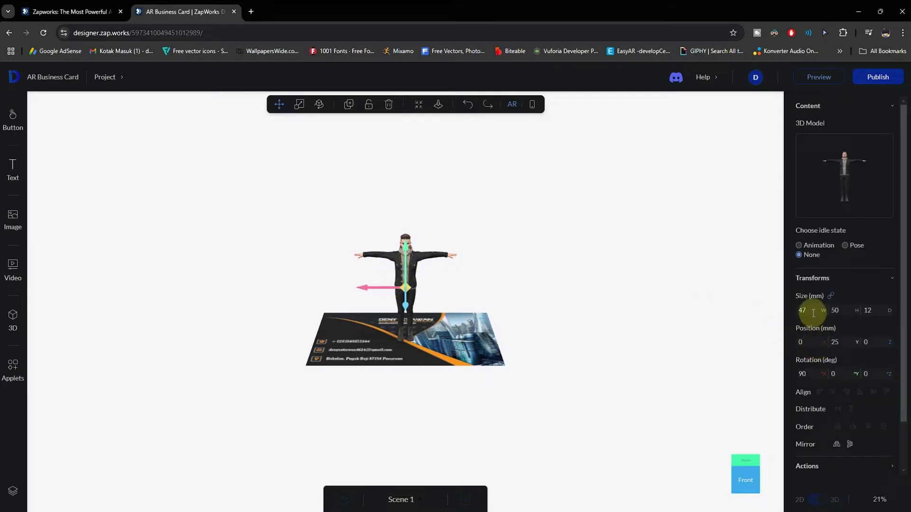
drag(789, 311, 787, 310)
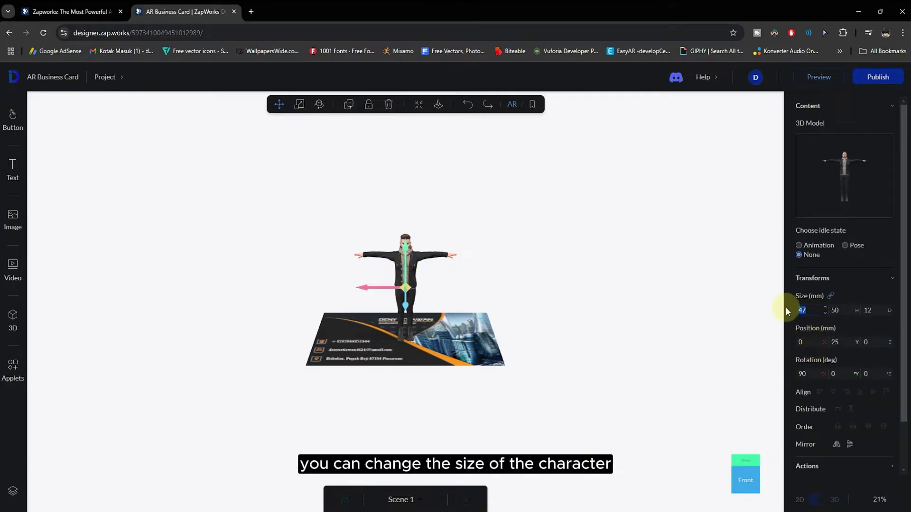
text(50)
Lower the avatar to a Y position of 26 mm so its feet rest on the card, checking from the front and side
drag(495, 366, 471, 338)
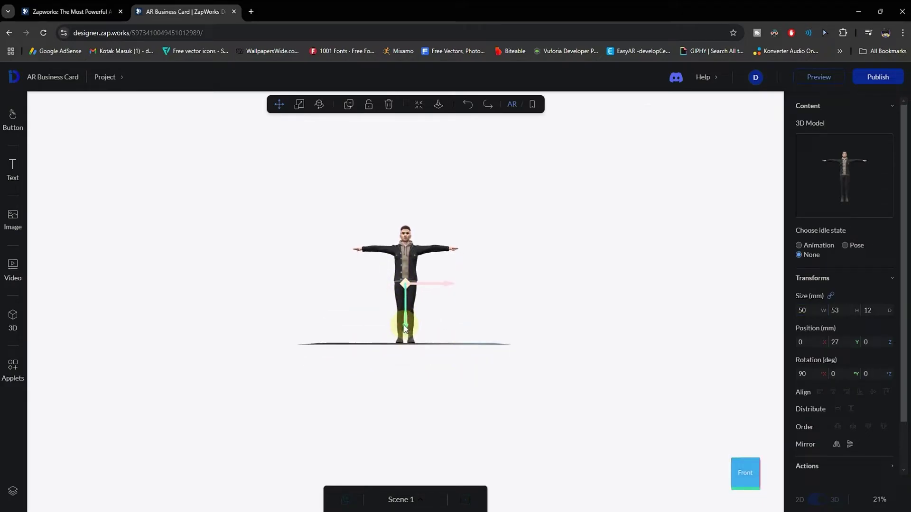
click(412, 352)
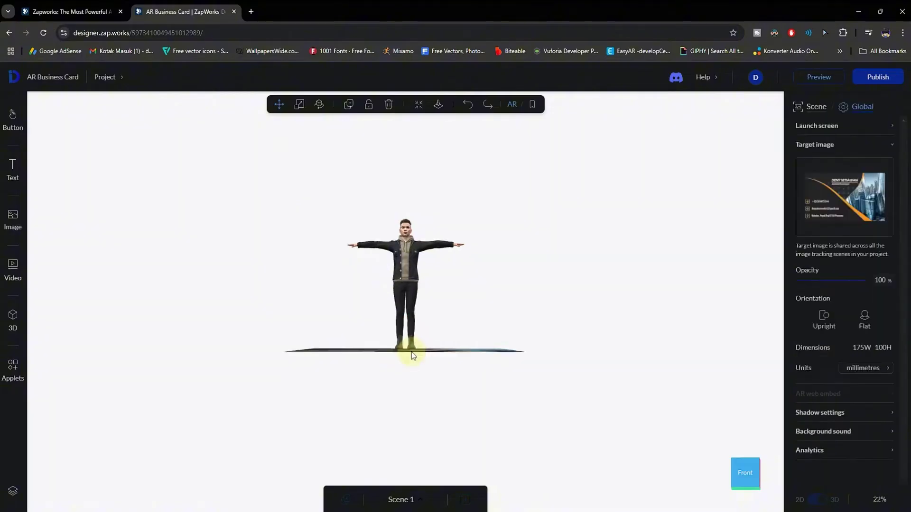
drag(412, 352, 474, 367)
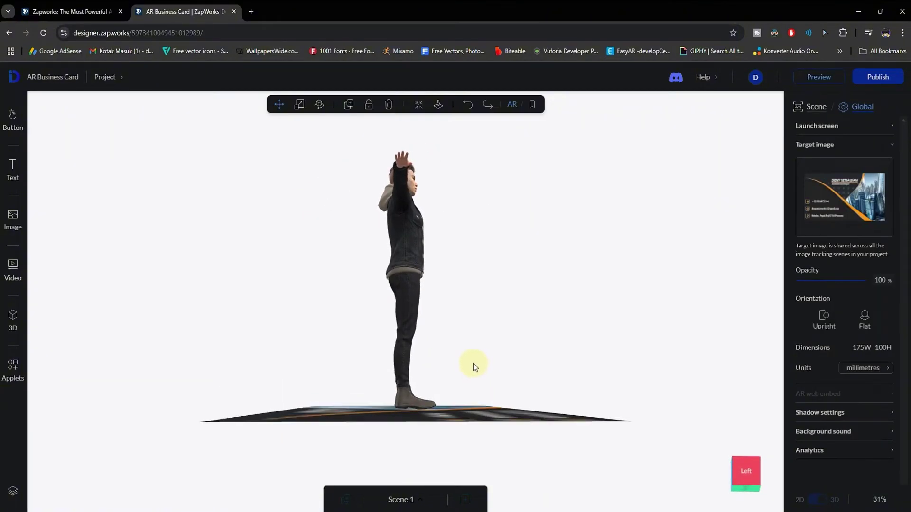
click(422, 215)
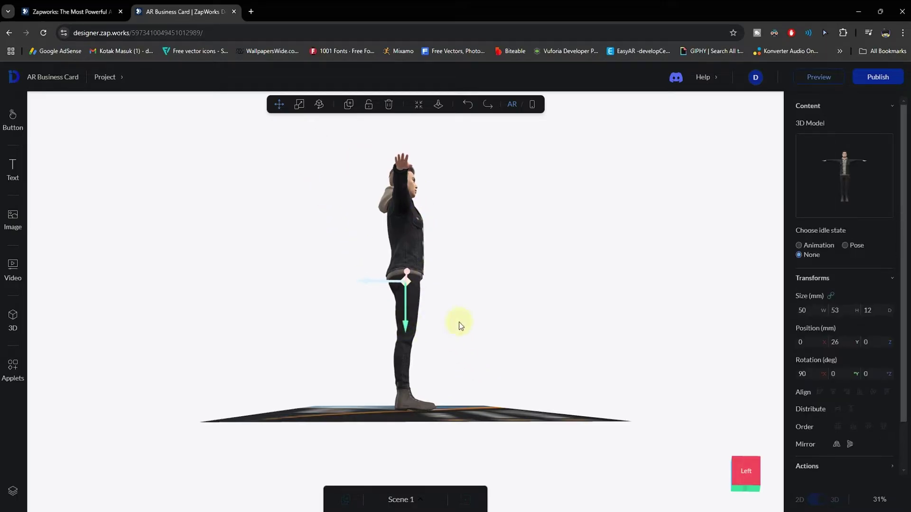
drag(459, 325, 474, 355)
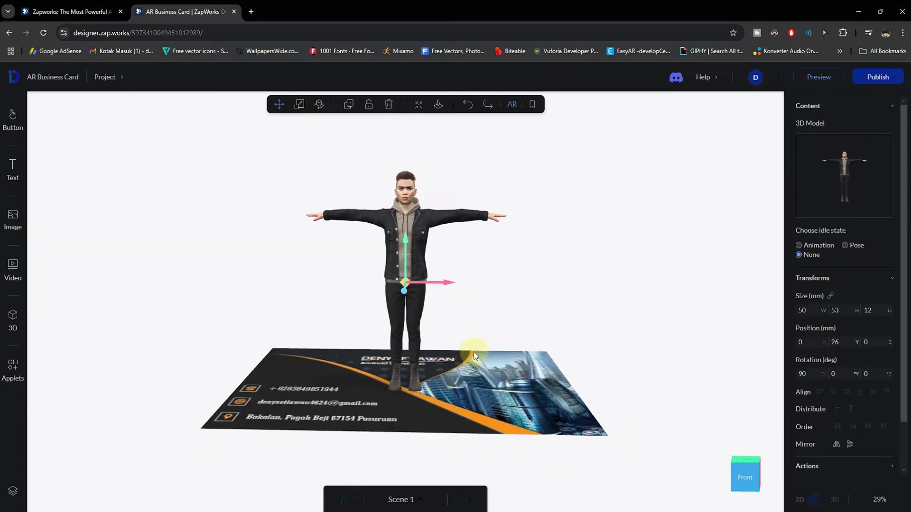
Set the avatar's idle state to Animation using IdleV4.2(maya_head)
scroll(475, 352, down, 2)
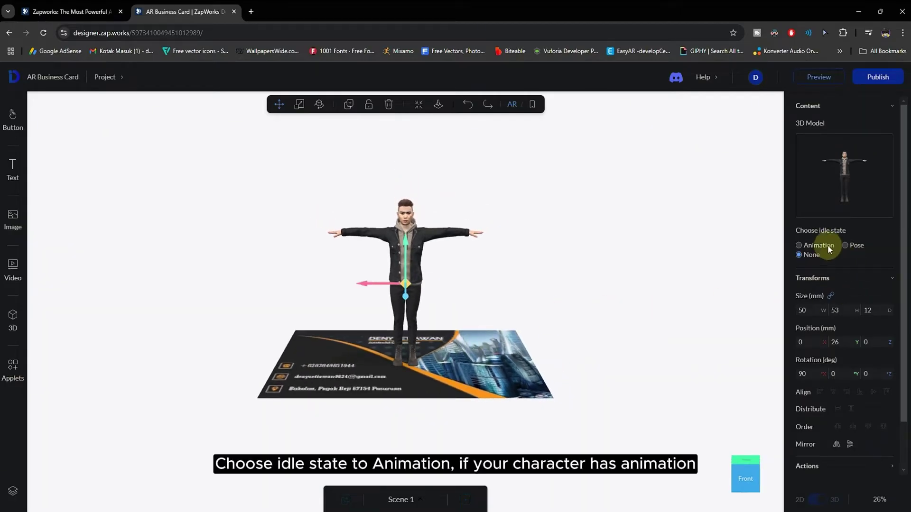
click(800, 246)
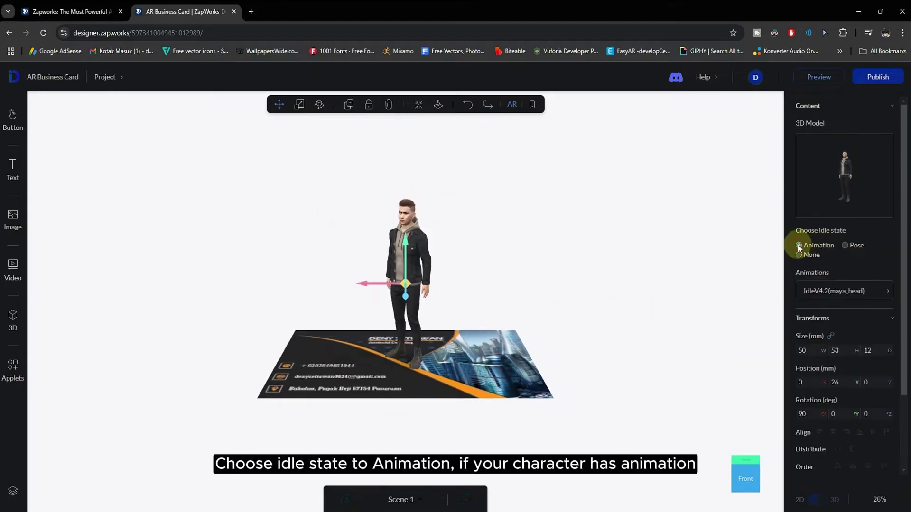
click(833, 295)
click(834, 339)
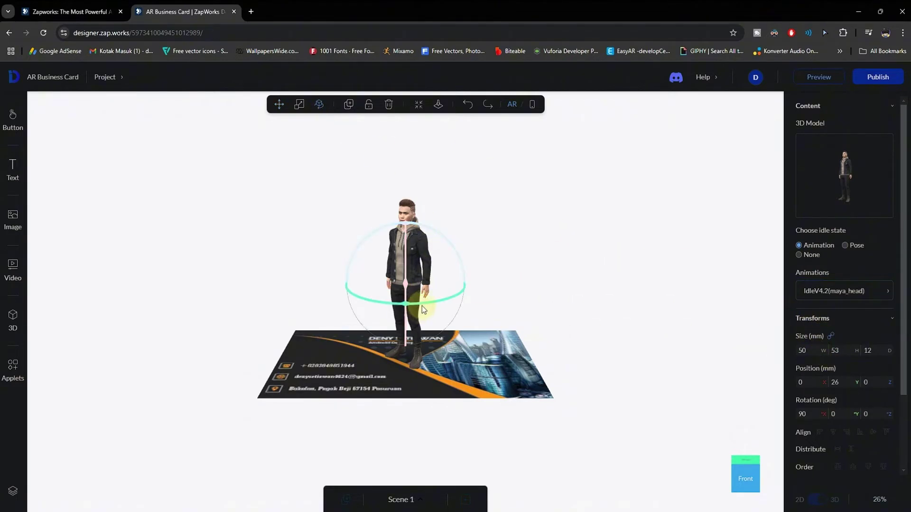
Turn the avatar around its vertical axis to a Y rotation of about 29 degrees so it faces the front, and switch back to the Move tool
mouse_move(422, 306)
mouse_down()
mouse_move(446, 304)
mouse_move(436, 309)
mouse_up()
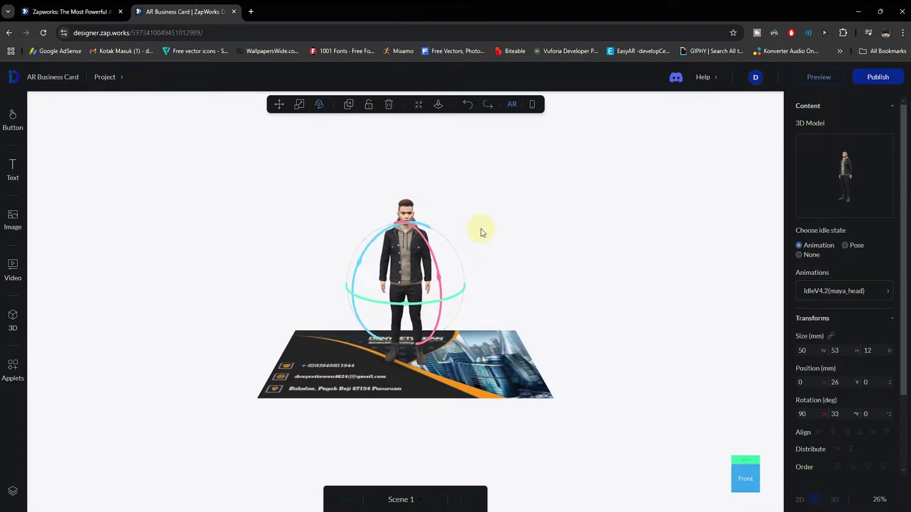
scroll(481, 233, up, 3)
drag(421, 300, 419, 303)
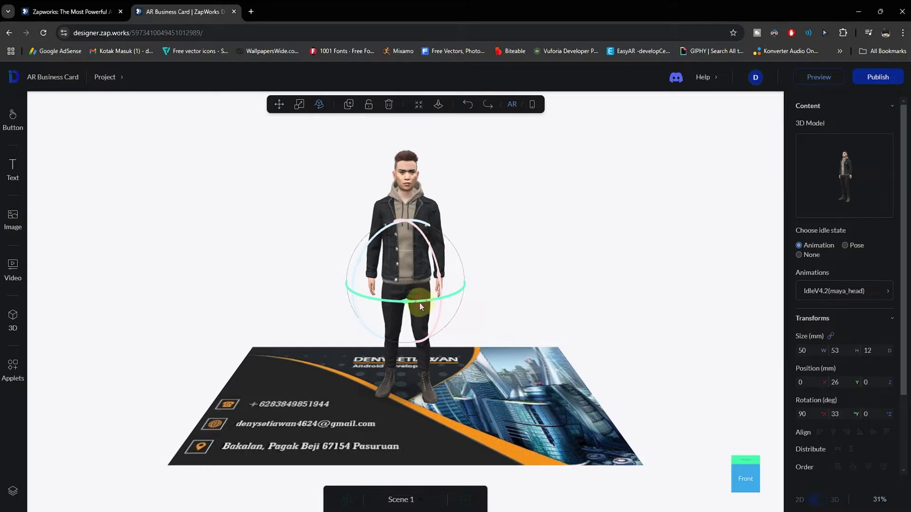
scroll(529, 306, down, 1)
drag(530, 306, 633, 311)
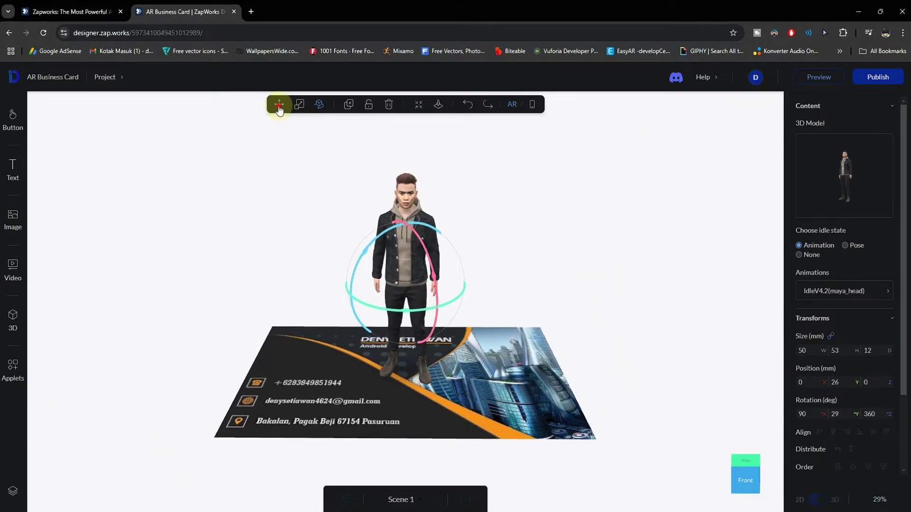
scroll(527, 264, down, 2)
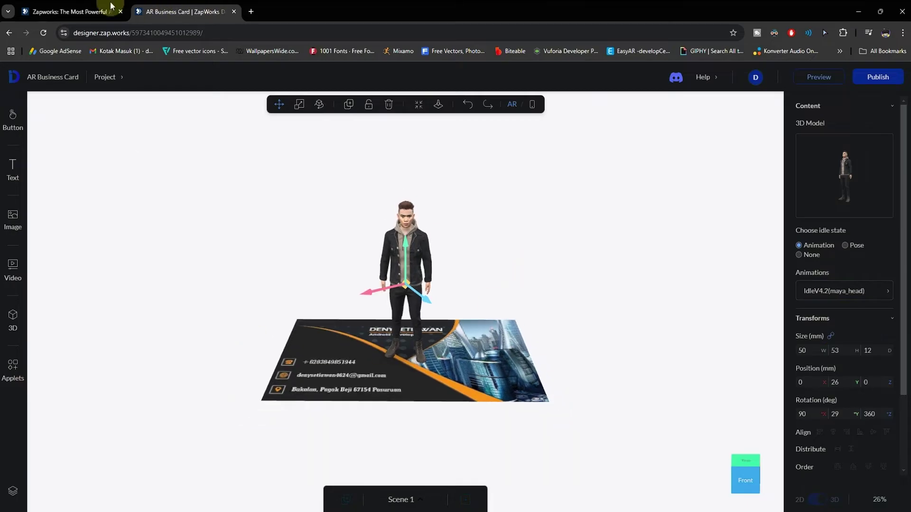
Upload facebook.png from the AR Business Card folder as an image for a custom button
click(14, 125)
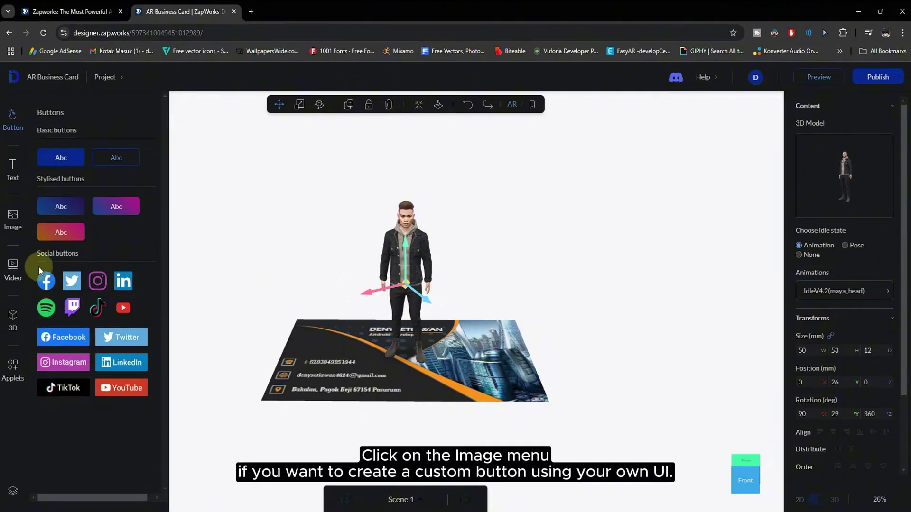
click(19, 224)
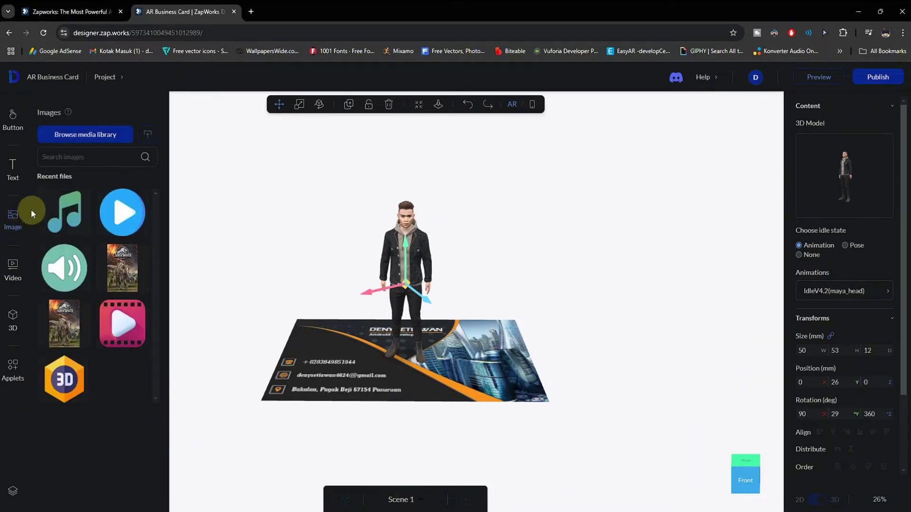
click(148, 136)
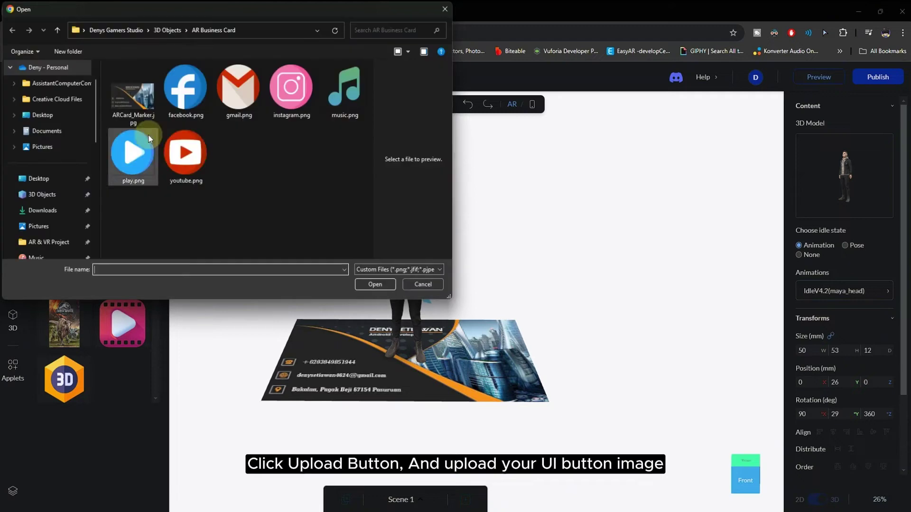
click(188, 97)
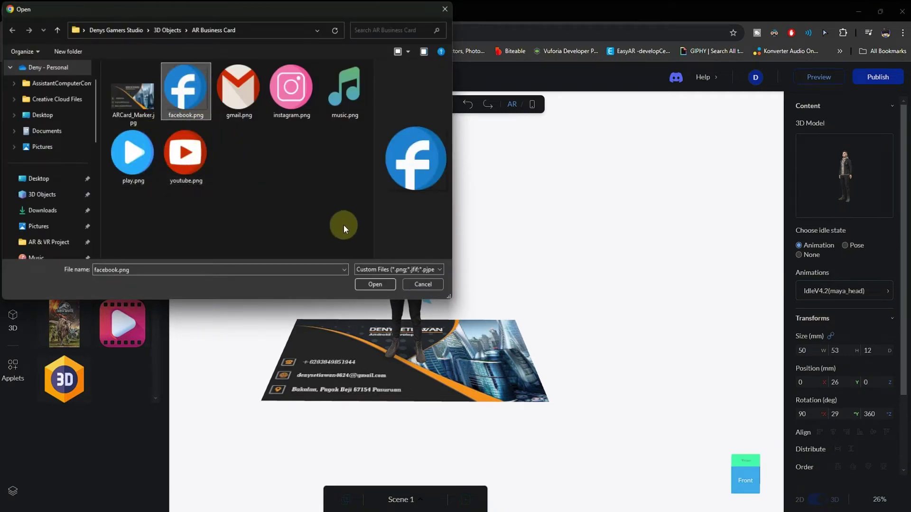
click(370, 285)
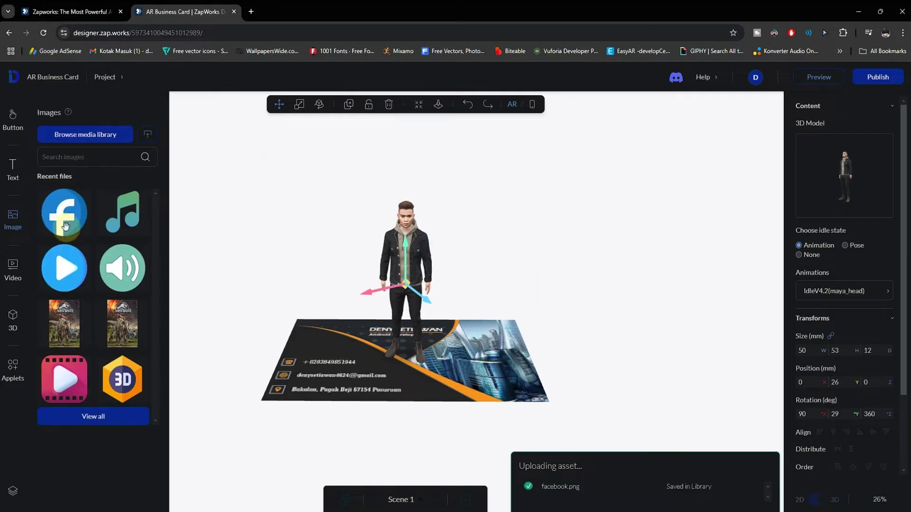
Add the Facebook image to the scene and set its size to 15 mm
double_click(64, 209)
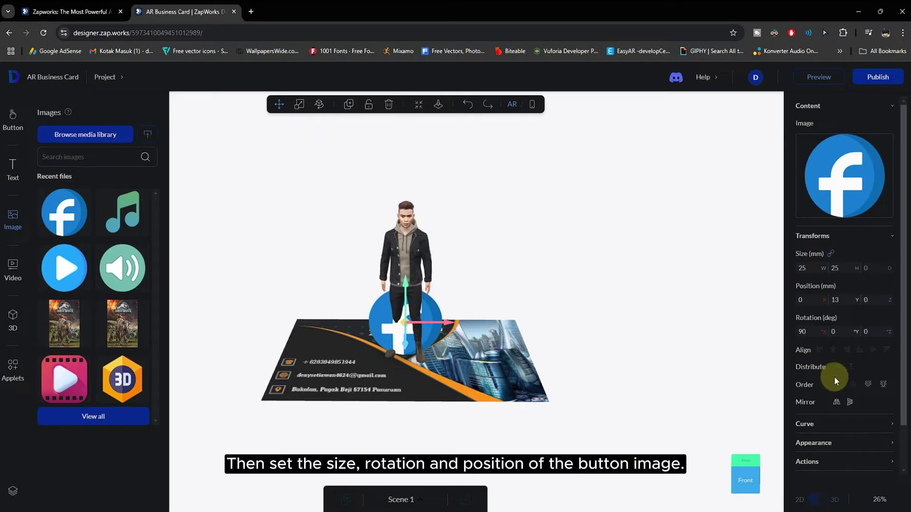
click(809, 268)
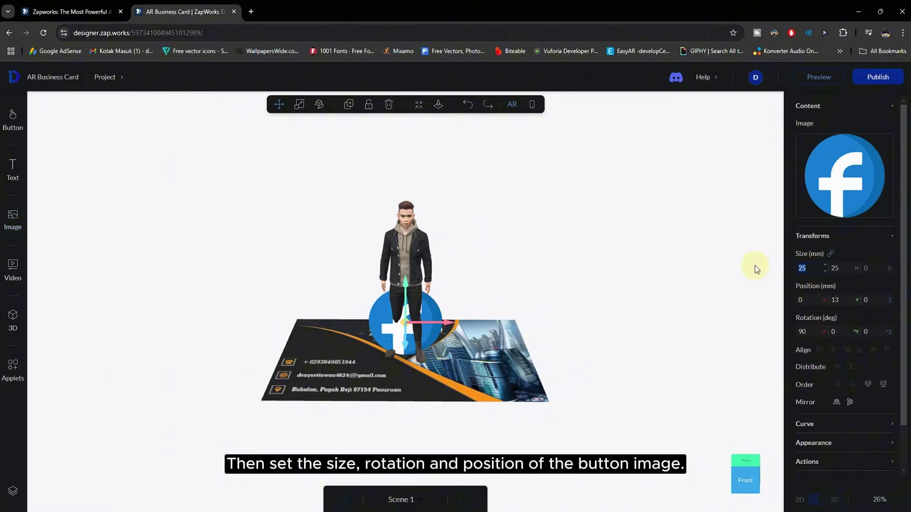
text(15)
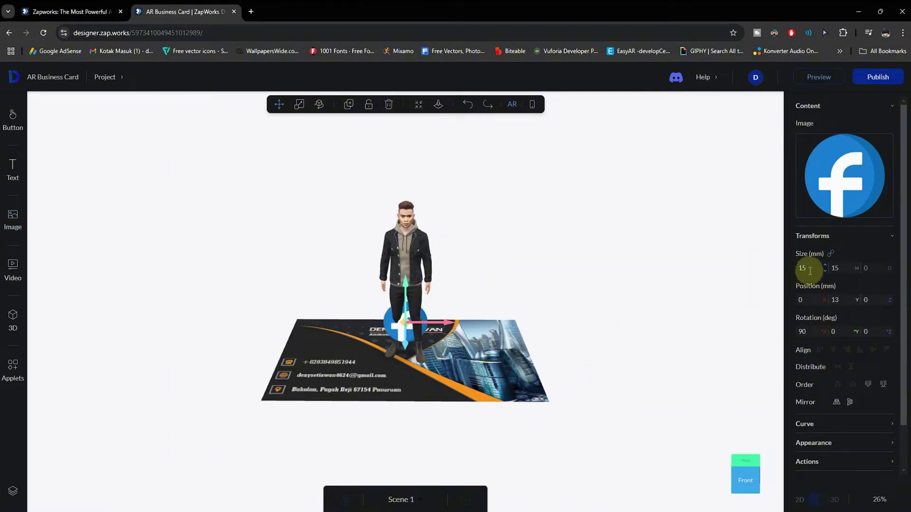
Set the Facebook image's size to 12 mm, its X rotation to 0 degrees and its Y position to 0 mm
key(BackSpace)
key(BackSpace)
text(12)
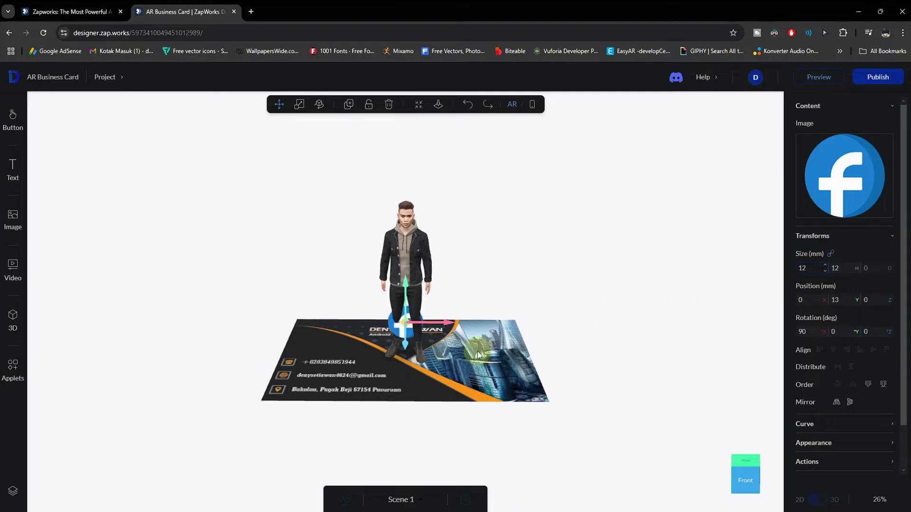
click(812, 336)
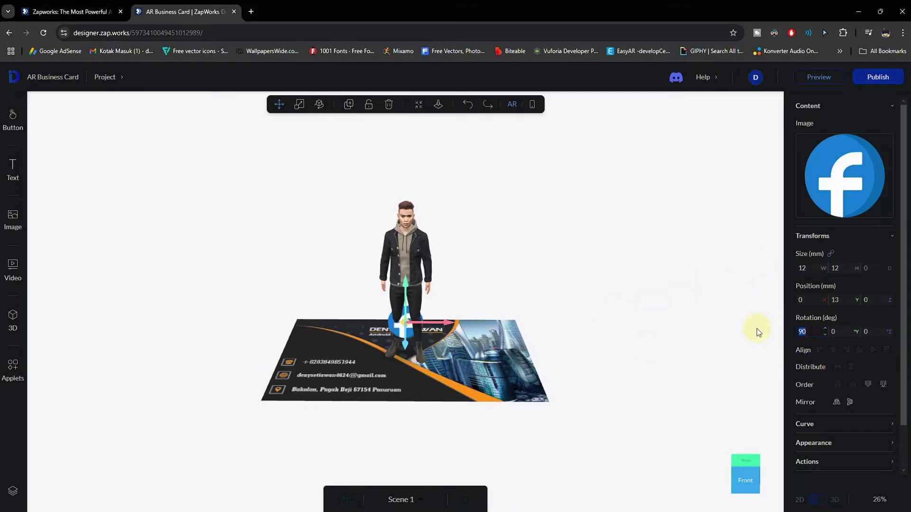
text(0)
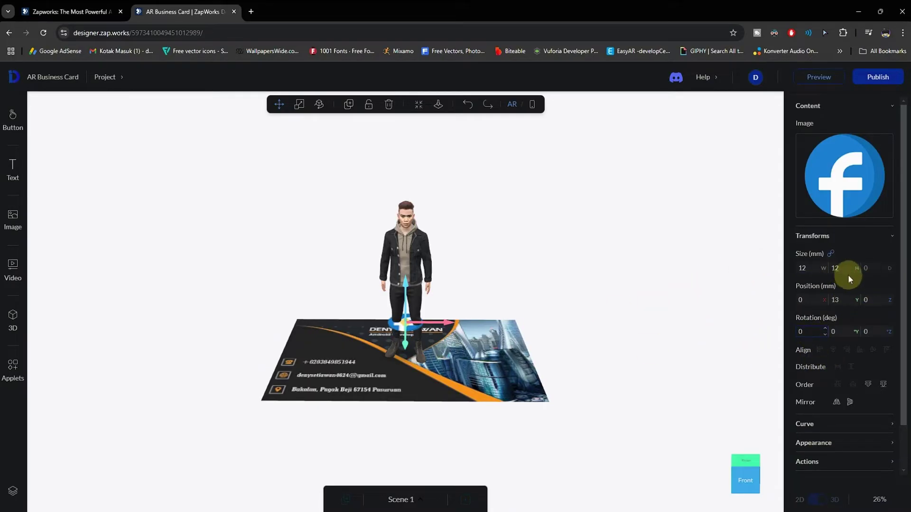
click(833, 299)
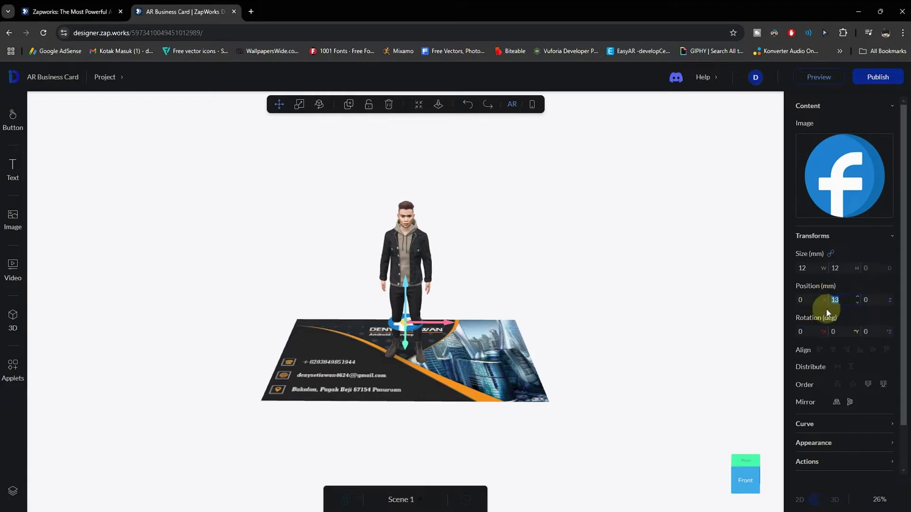
text(0)
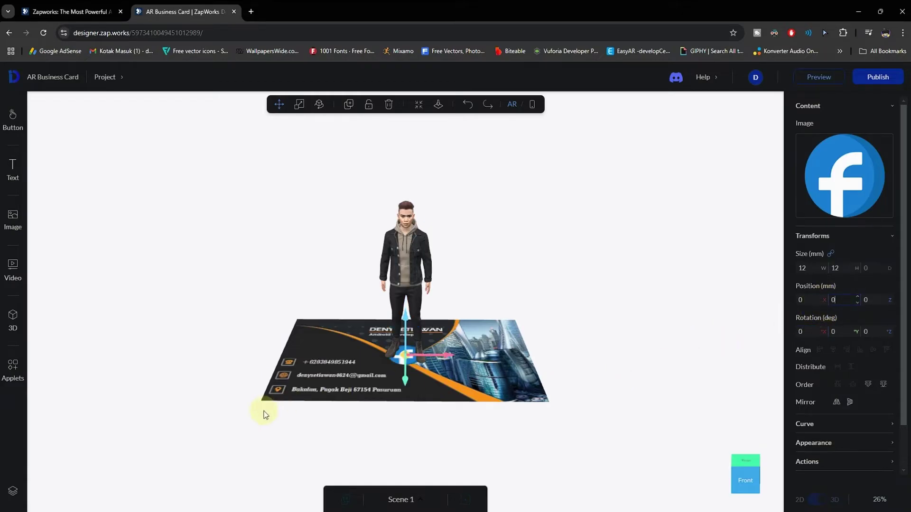
Move the Facebook image in front of the card to a Z position of about -34 mm and set its size to 10 mm
drag(264, 411, 351, 453)
drag(451, 337, 548, 366)
drag(599, 380, 506, 374)
click(803, 269)
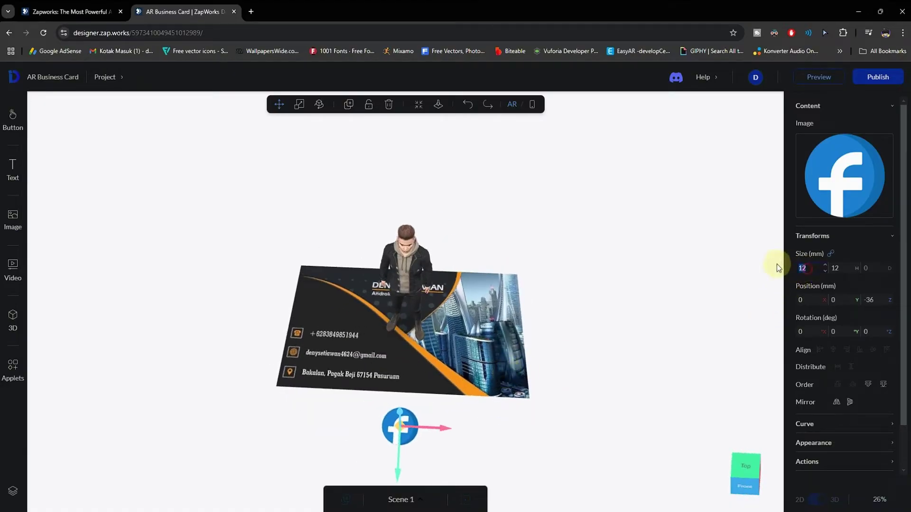
text(11)
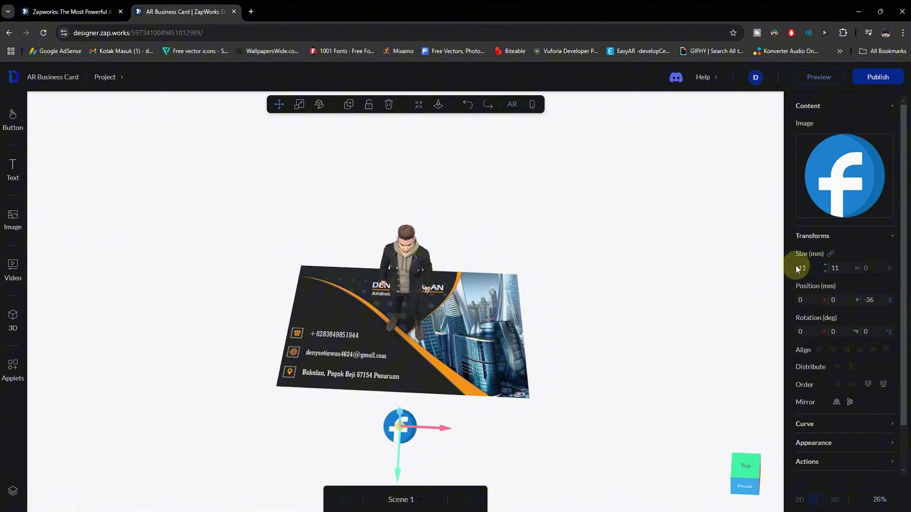
click(810, 268)
text(10)
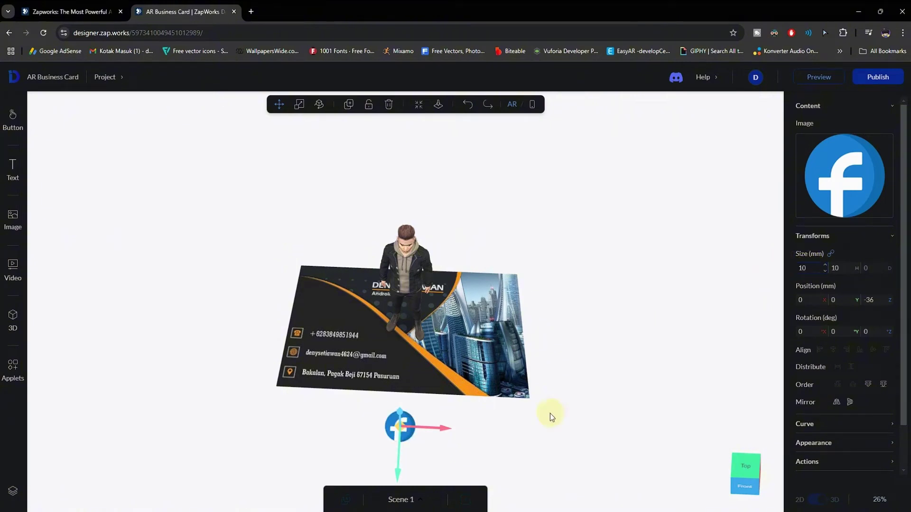
mouse_move(397, 482)
mouse_down()
mouse_move(401, 469)
mouse_move(451, 440)
mouse_up()
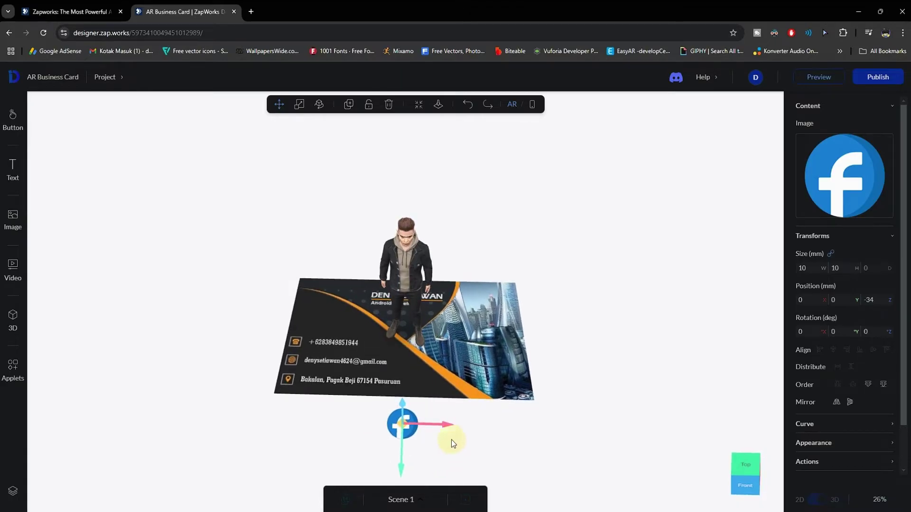
Upload instagram.png from the AR Business Card folder and add the Instagram image to the scene
click(17, 221)
click(150, 139)
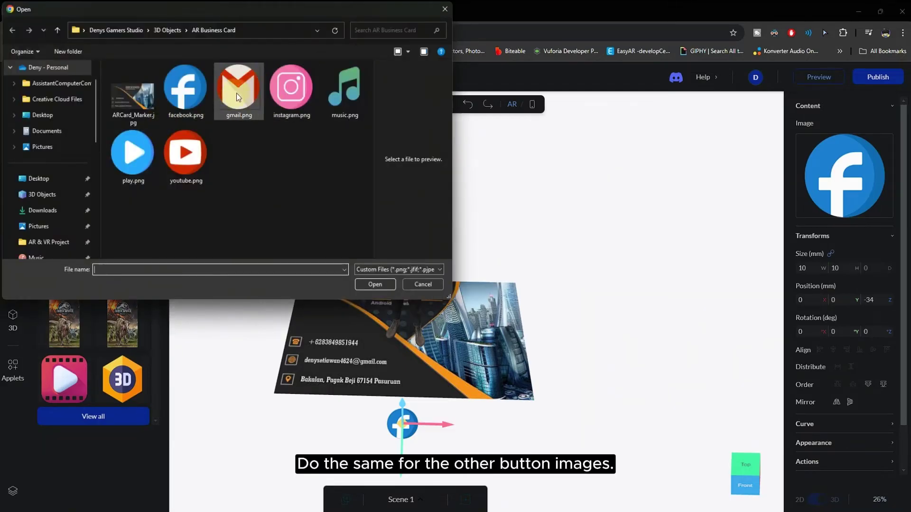
double_click(292, 97)
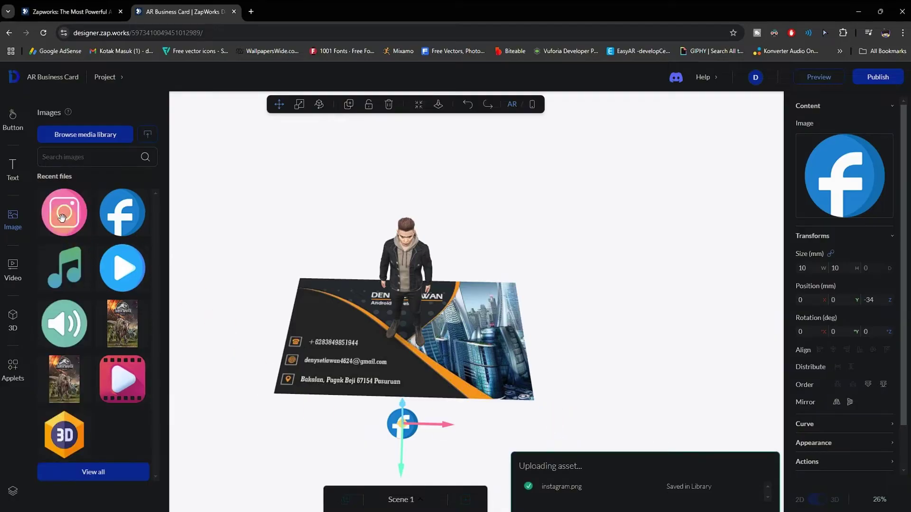
click(67, 205)
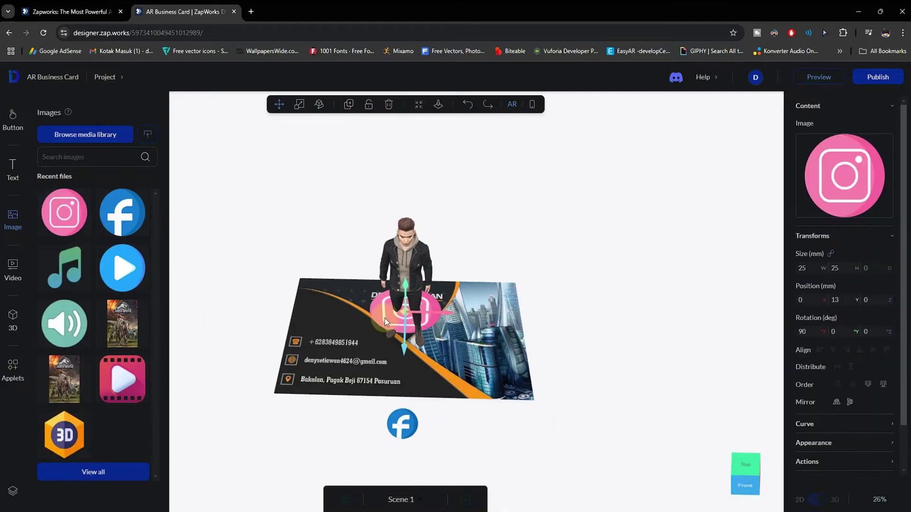
Set the Instagram image's size to 10 mm, its X rotation to 0 degrees and its Y position to 0 mm
click(812, 270)
text(10)
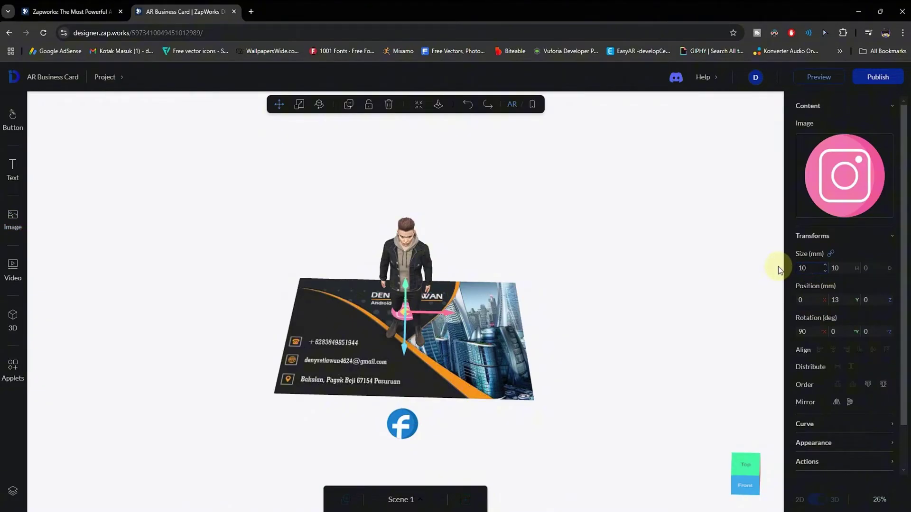
click(780, 334)
text(0)
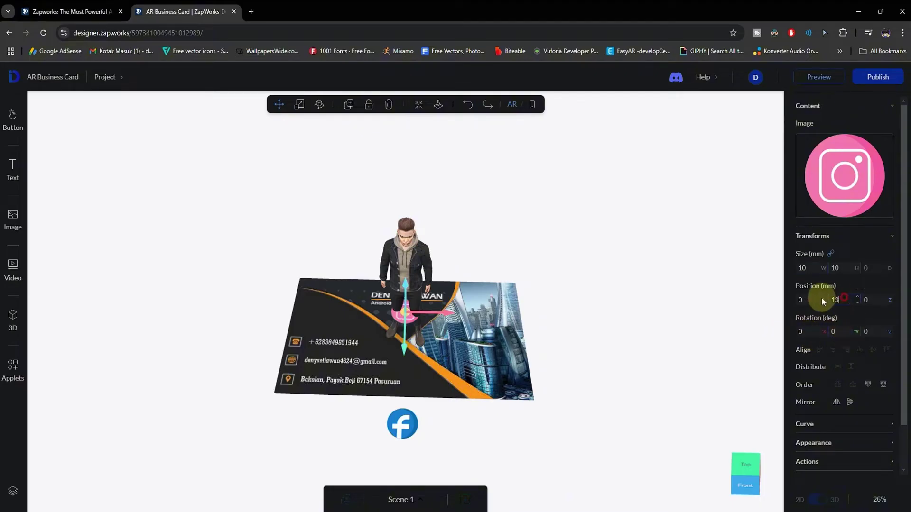
text(0)
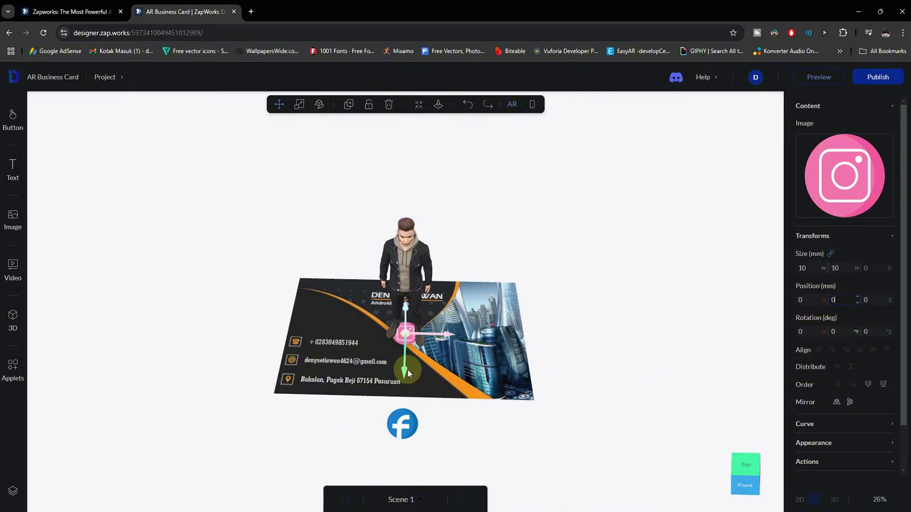
Move the Instagram image in front of the card and to the left of the Facebook image, at an X position of about -16 mm
drag(408, 366, 407, 468)
click(389, 415)
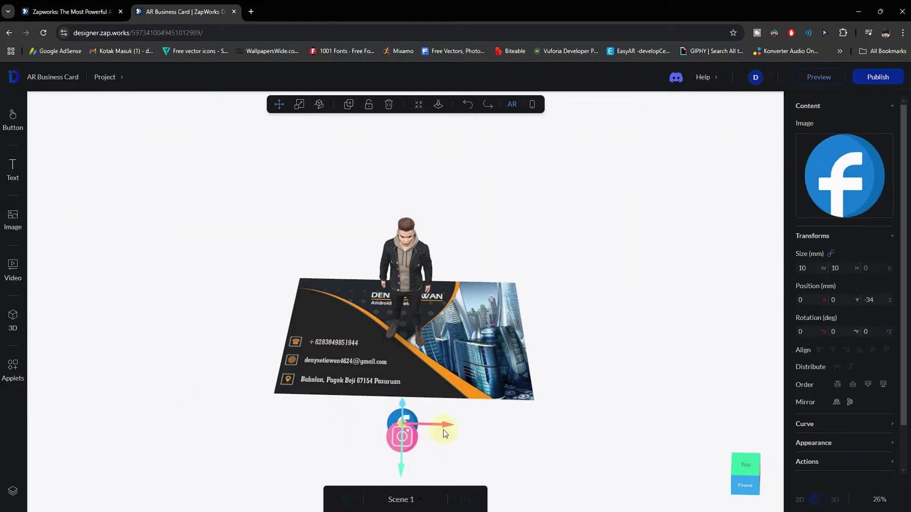
drag(444, 430, 388, 440)
key(ctrl+z)
click(405, 446)
Align the Instagram image with the Facebook image by setting its Z position to -34 mm, and set its X position to -14 mm
click(404, 420)
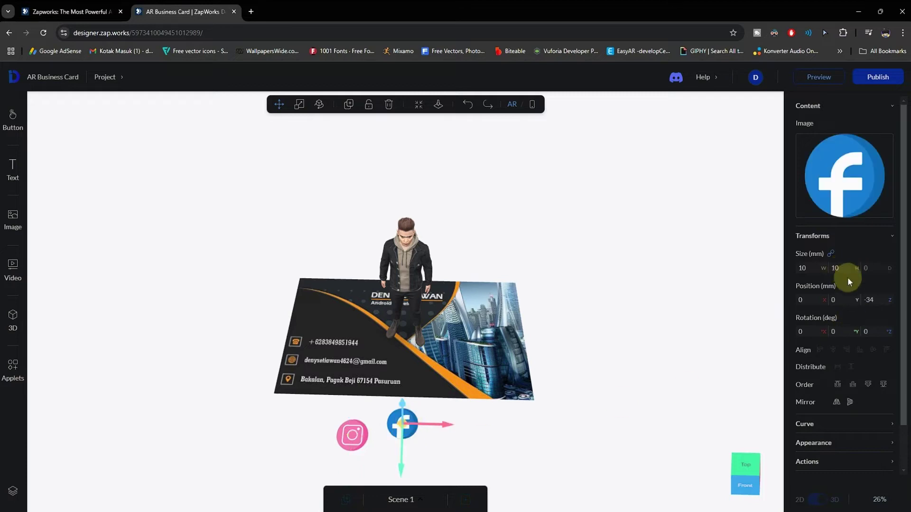
double_click(869, 300)
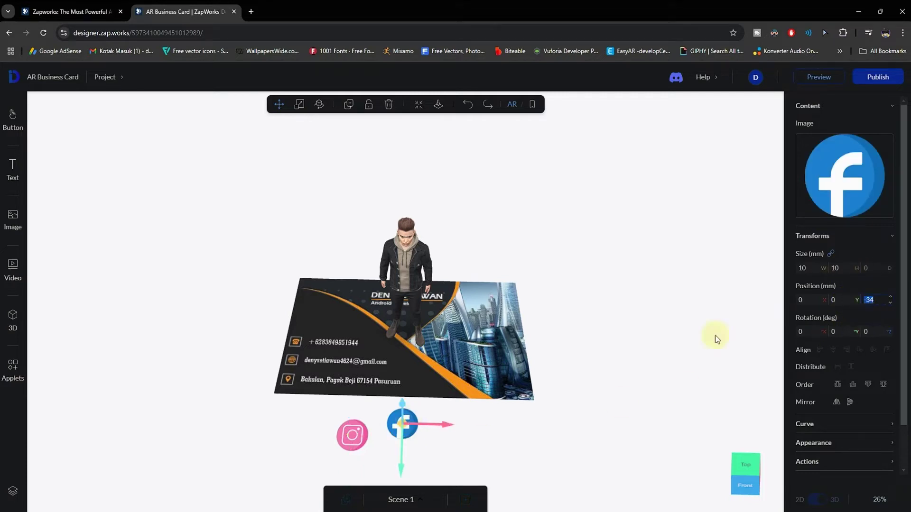
click(355, 438)
double_click(869, 300)
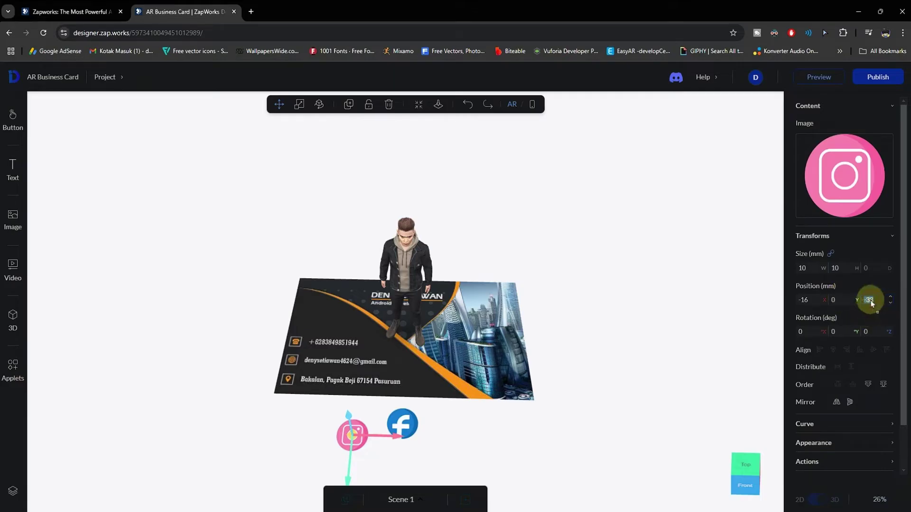
text(-34)
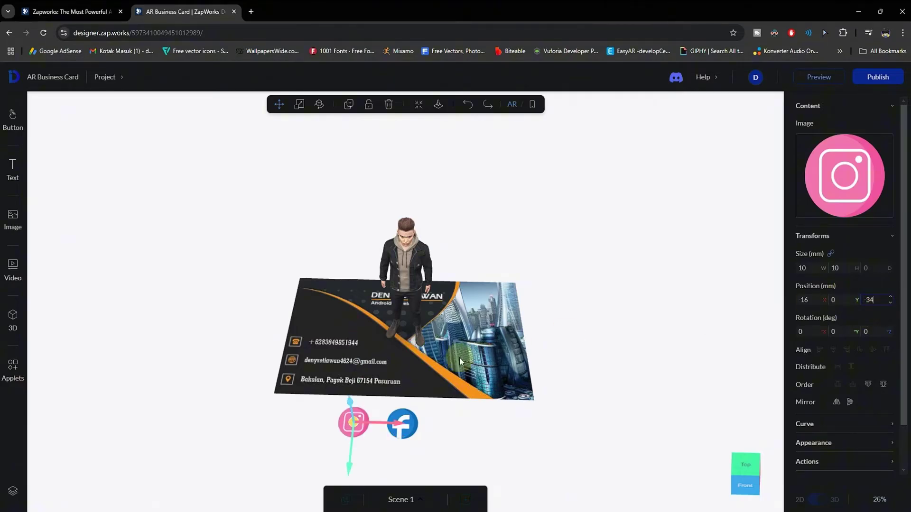
scroll(398, 425, up, 1)
click(809, 299)
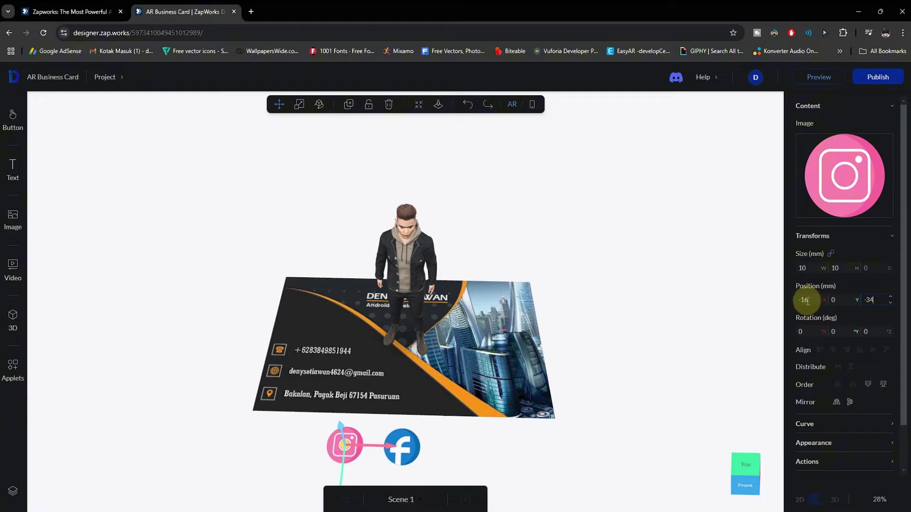
key(Up)
key(Up)
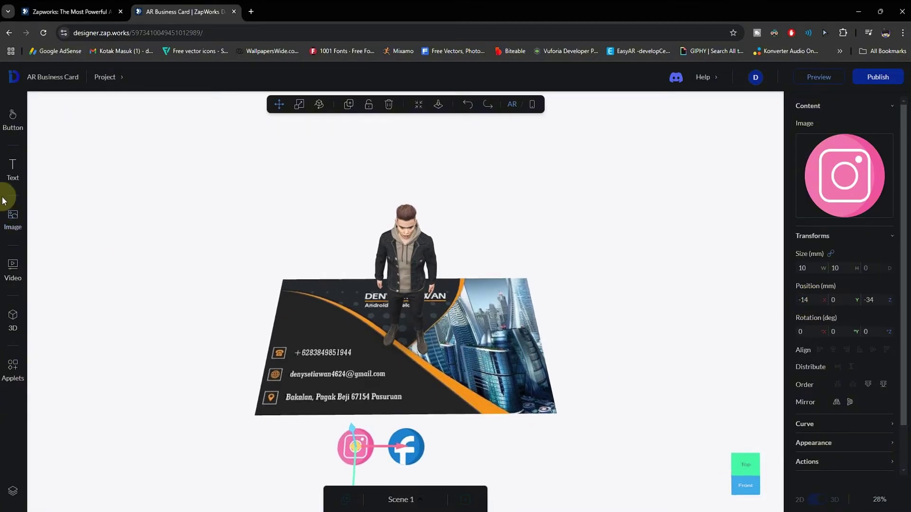
Upload youtube.png from the AR Business Card folder and add the YouTube image to the scene
click(13, 219)
click(149, 133)
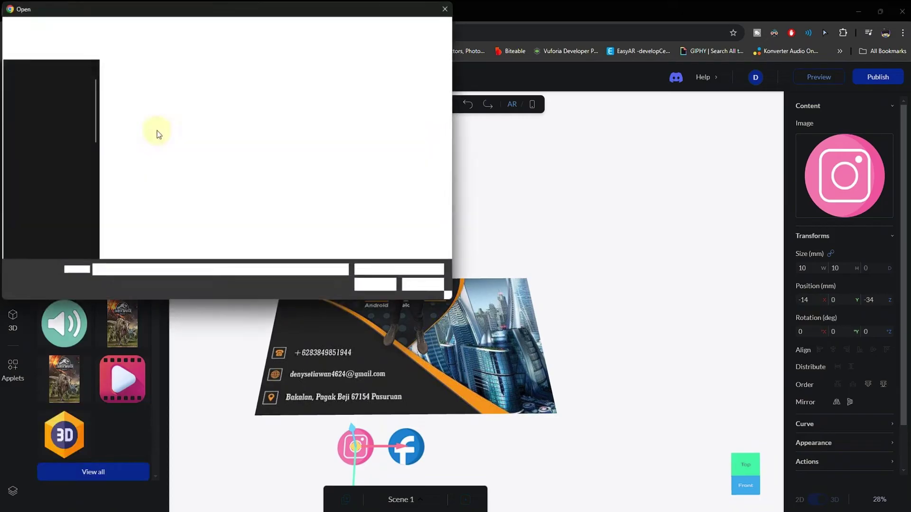
double_click(186, 159)
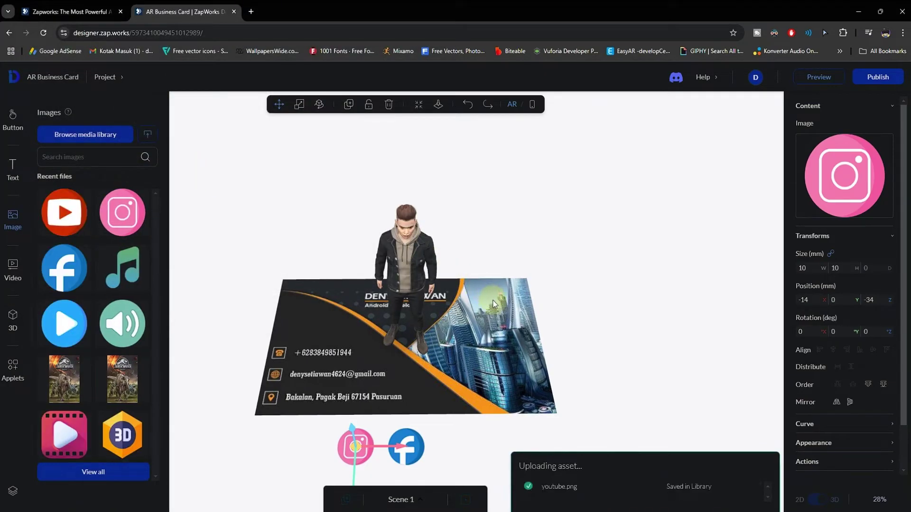
click(71, 224)
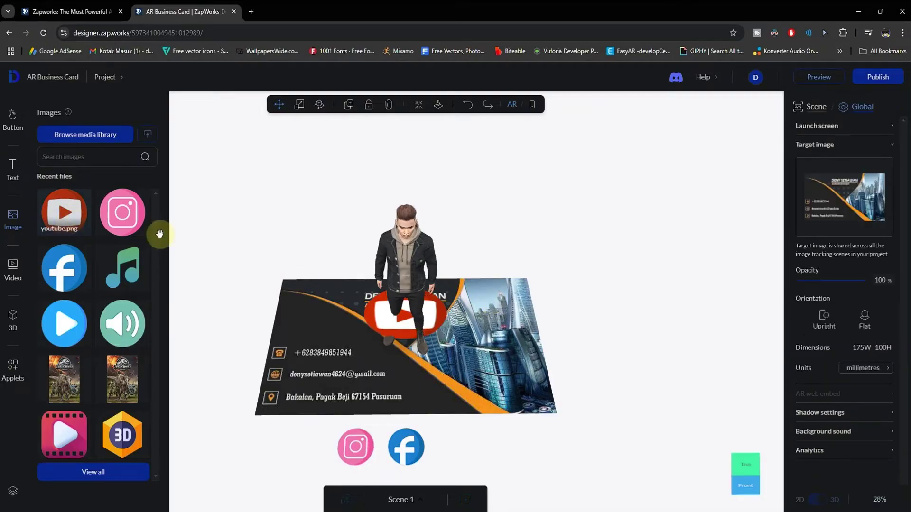
Set the YouTube image's size to 10 mm, X rotation to 0 degrees, Y position to 0 mm and Z position to -34 mm
click(809, 270)
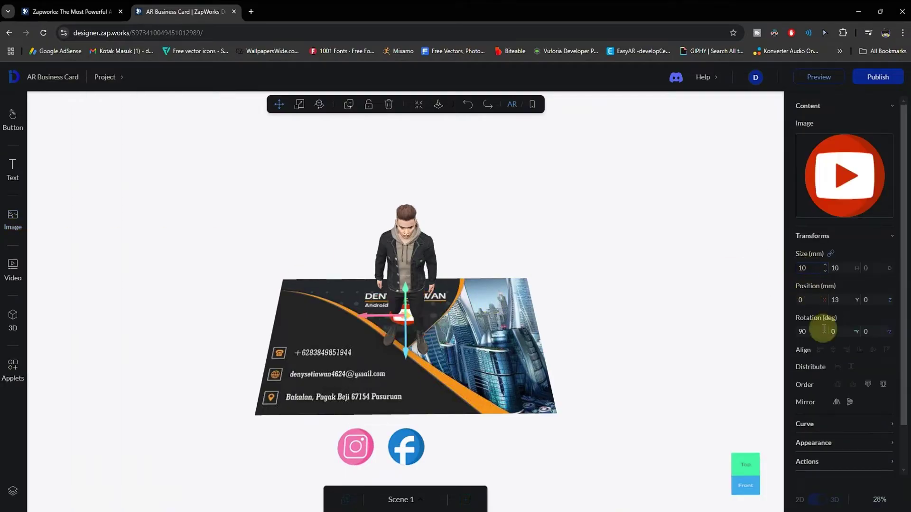
double_click(807, 332)
text(0)
double_click(835, 300)
text(0)
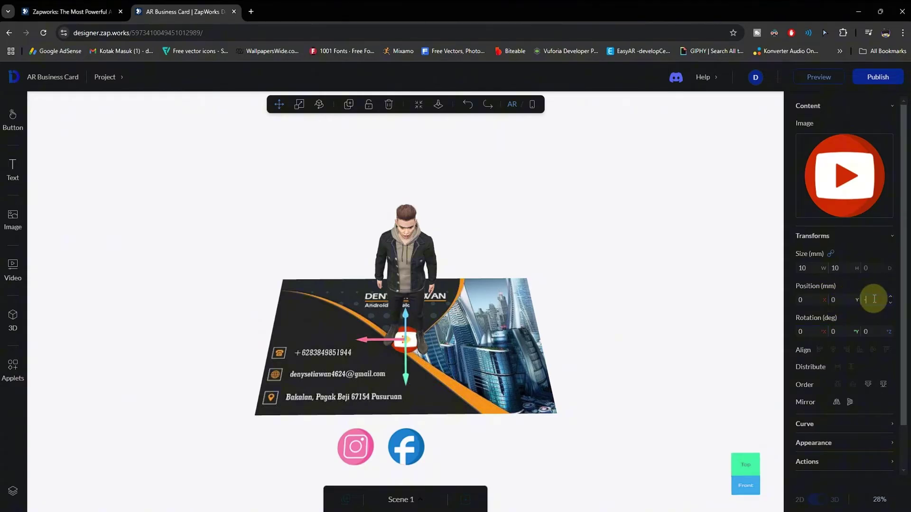
text(-34)
Move the YouTube image along the X axis to the left of the Instagram image, at about -29 mm
drag(363, 450, 277, 448)
click(313, 457)
click(406, 446)
click(323, 443)
click(406, 446)
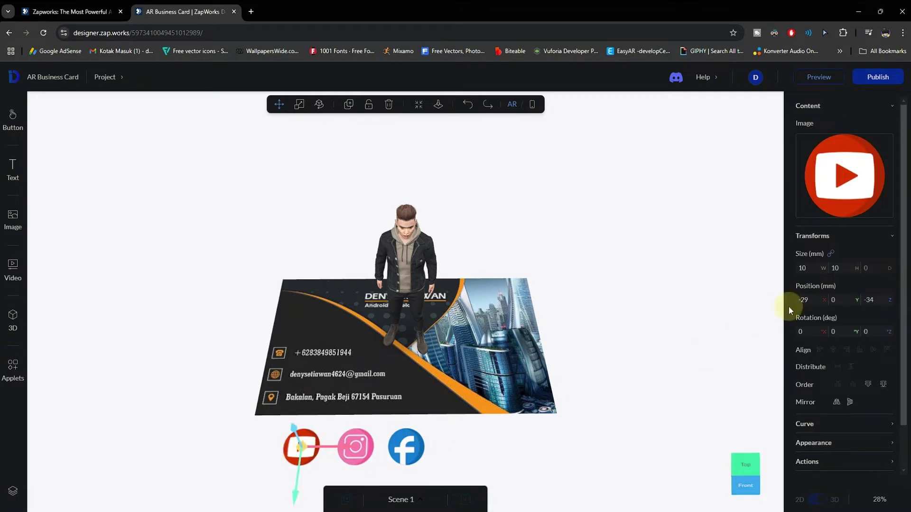
Set the YouTube image's X position to -28 mm to space the three icons evenly, and deselect it
click(805, 299)
text(-26)
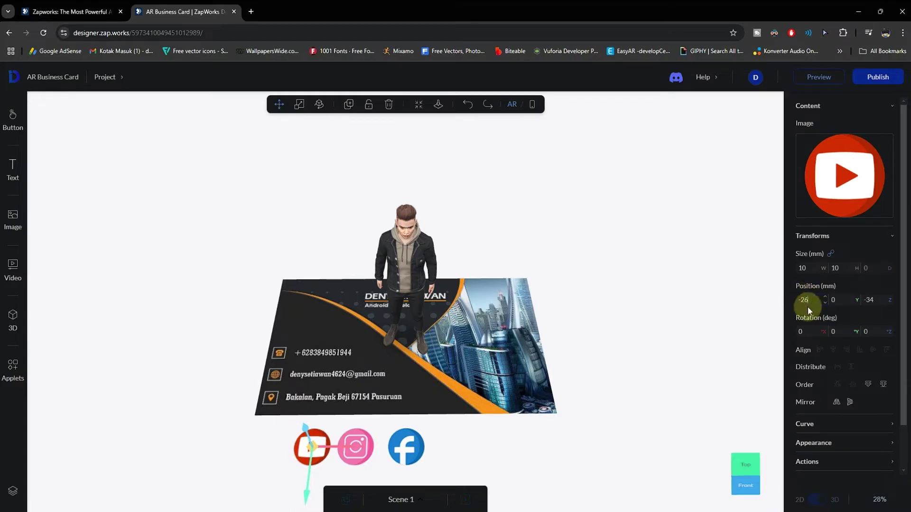
click(802, 300)
key(BackSpace)
text(8)
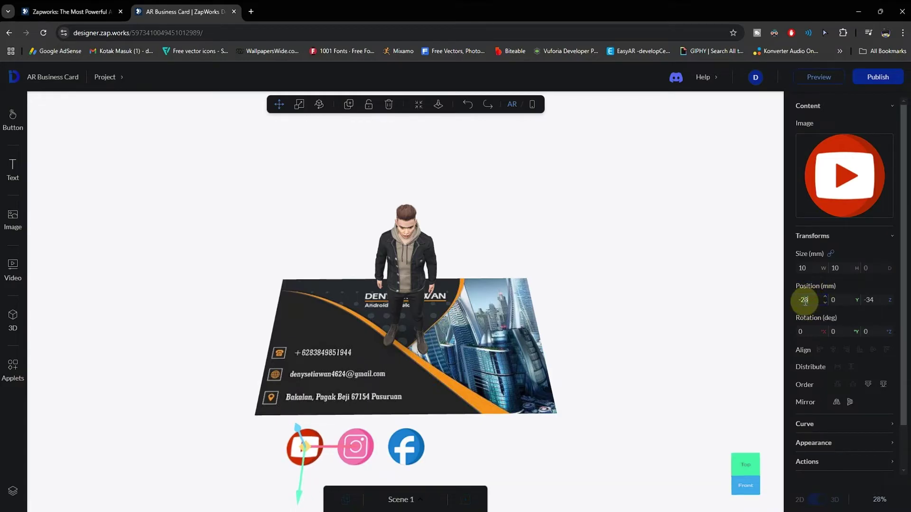
click(494, 472)
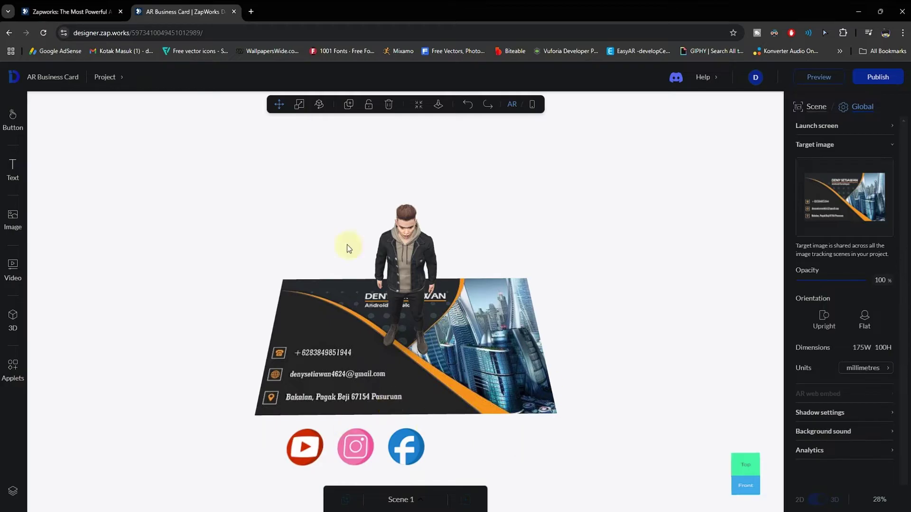
Upload gmail.png from the AR Business Card folder as the image for another button
click(12, 219)
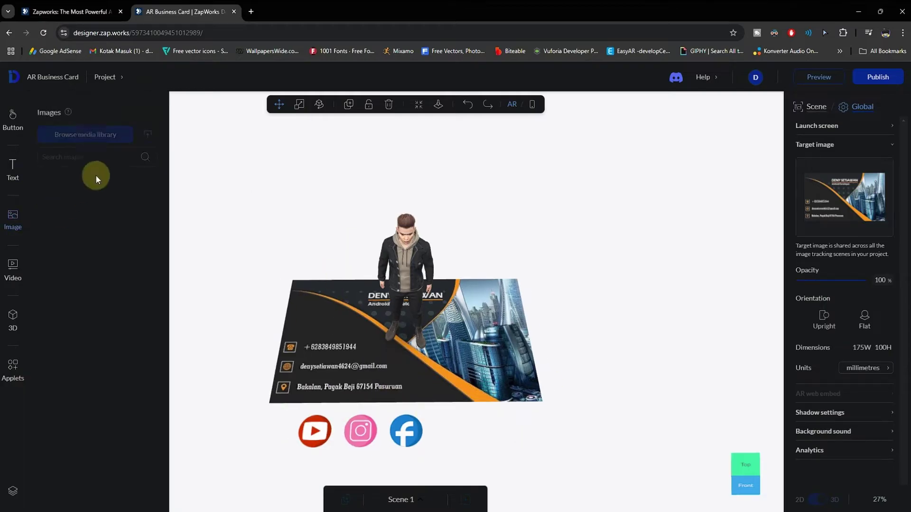
click(151, 133)
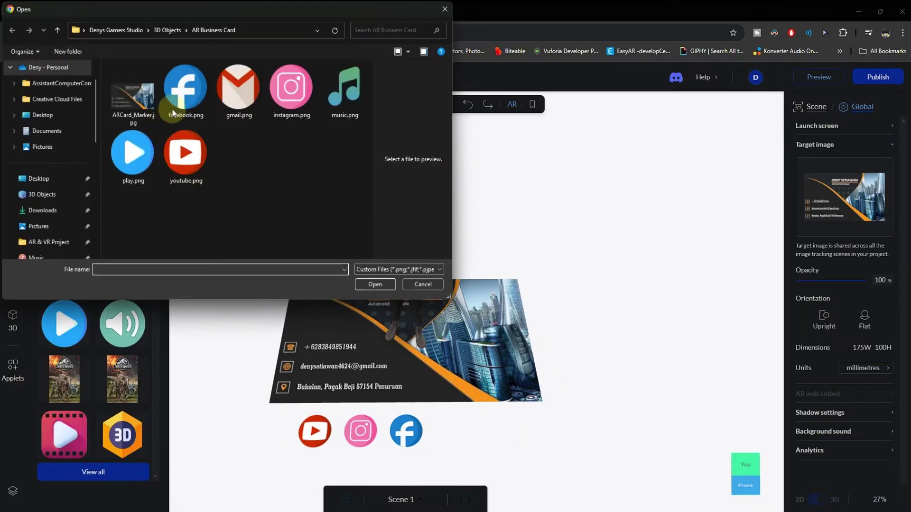
click(244, 85)
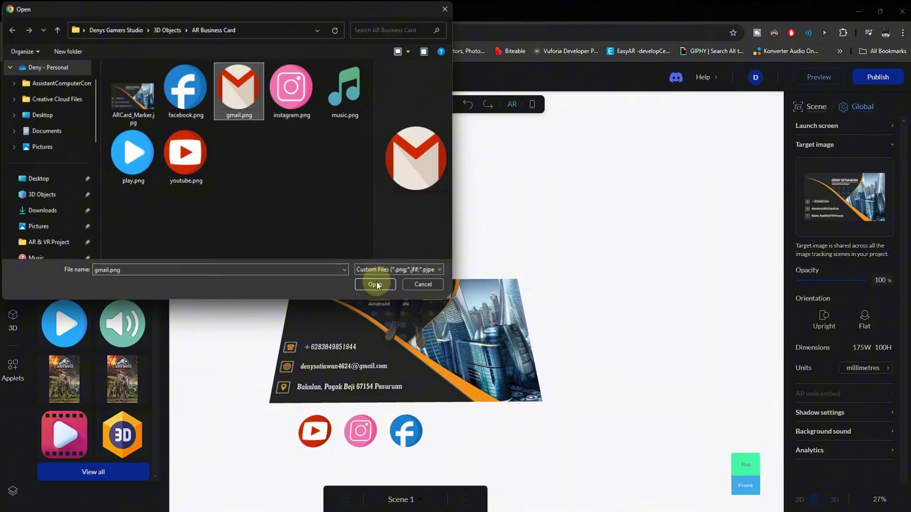
click(377, 285)
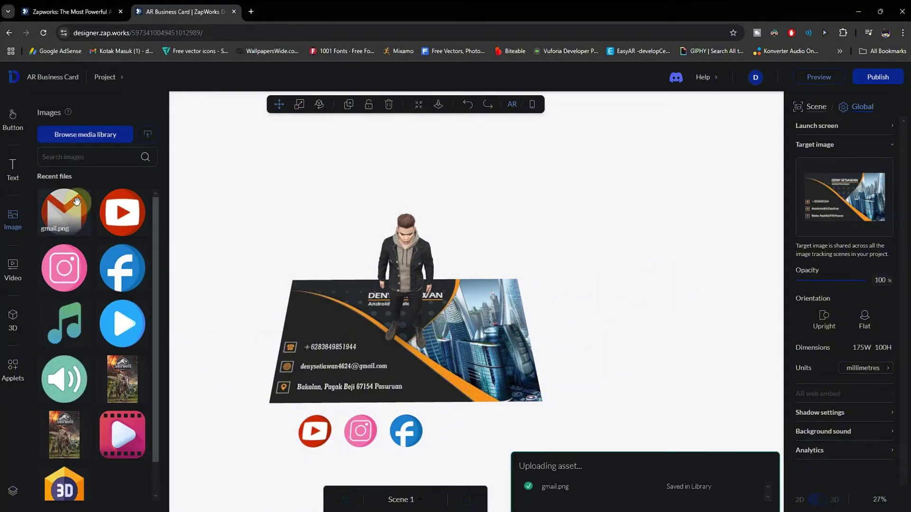
Add the Gmail image to the scene with X rotation 0 degrees, size 10 mm, Y position 0 mm and Z position -34 mm
click(70, 208)
click(804, 332)
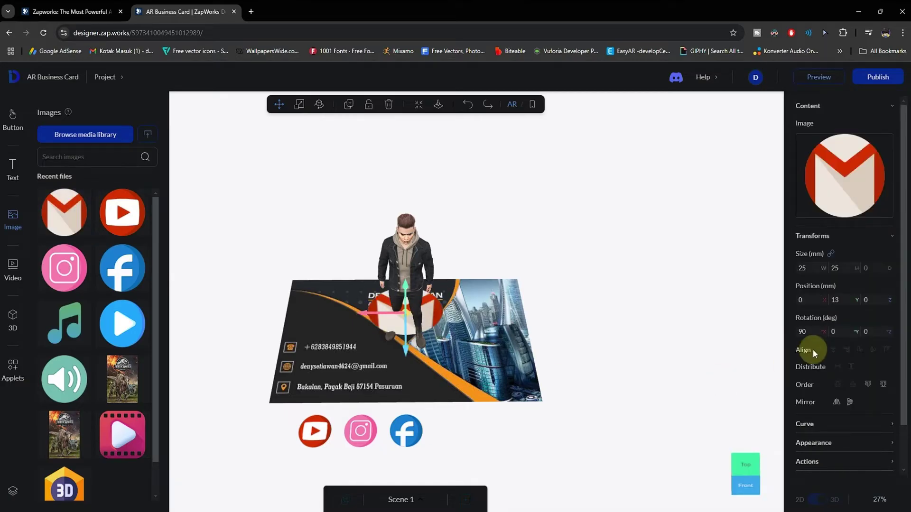
text(0)
click(794, 268)
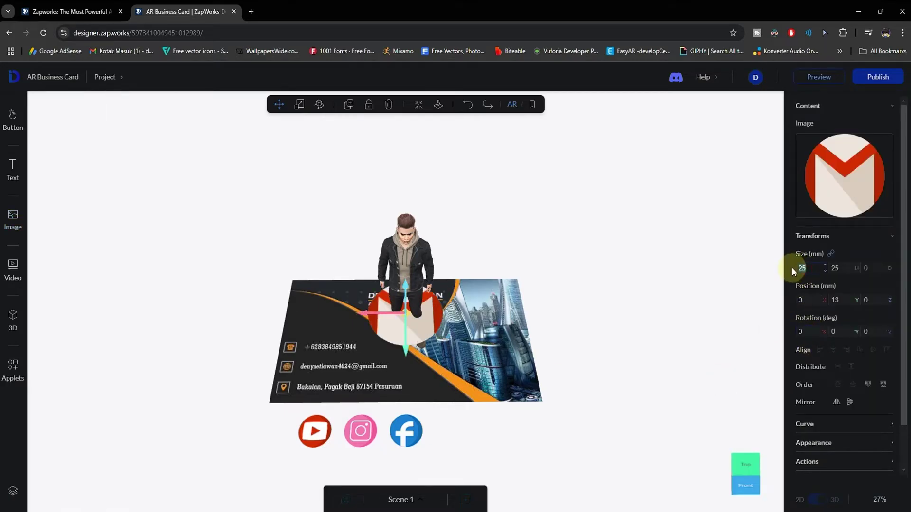
text(10)
click(825, 299)
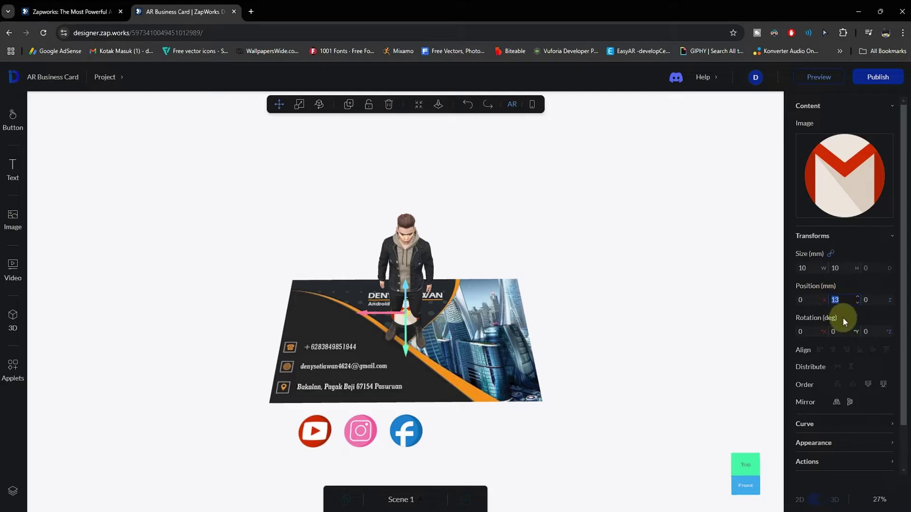
text(0)
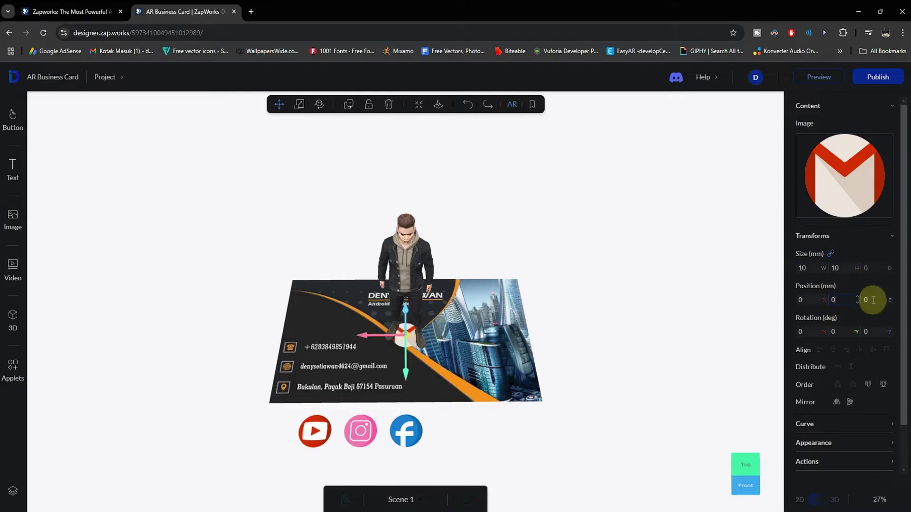
text(-34)
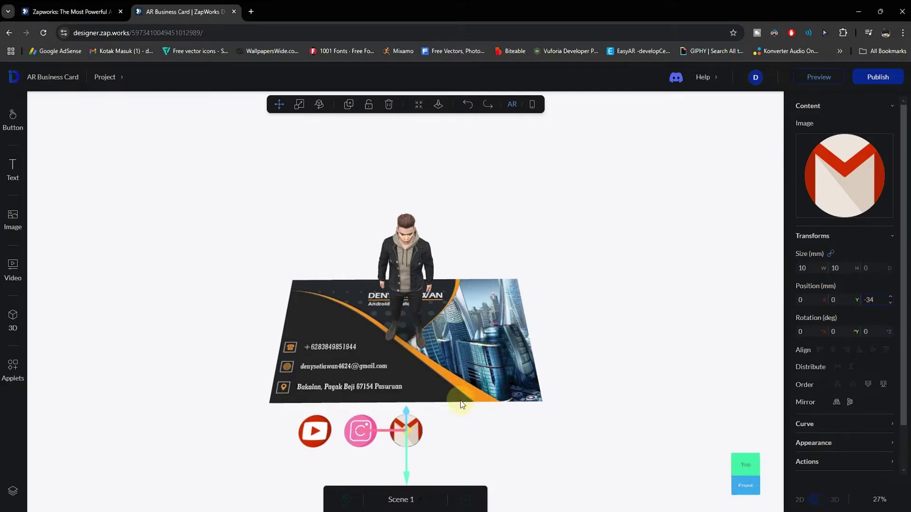
Move the Gmail image along the X axis to 14 mm, to the right of the Facebook image, and deselect it
drag(385, 433, 428, 442)
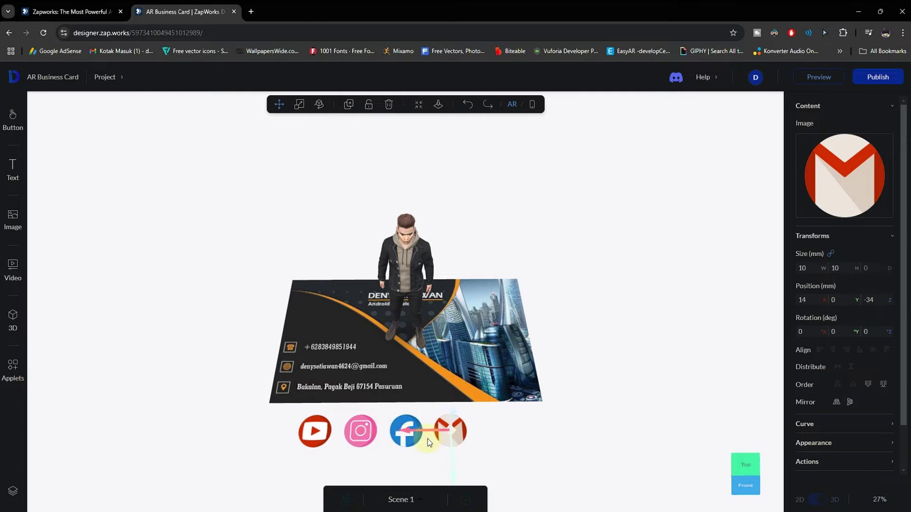
click(366, 435)
click(529, 439)
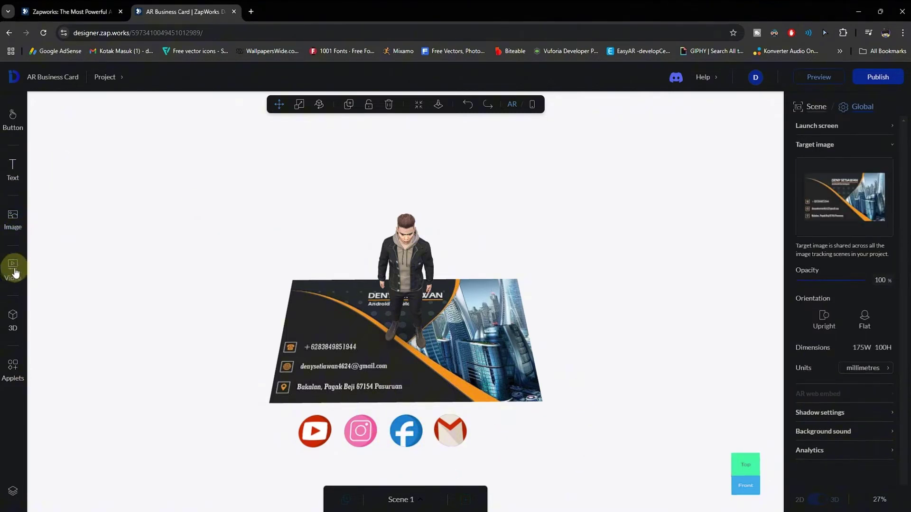
Upload play.png from the AR Business Card folder as the image for the fifth button
click(11, 220)
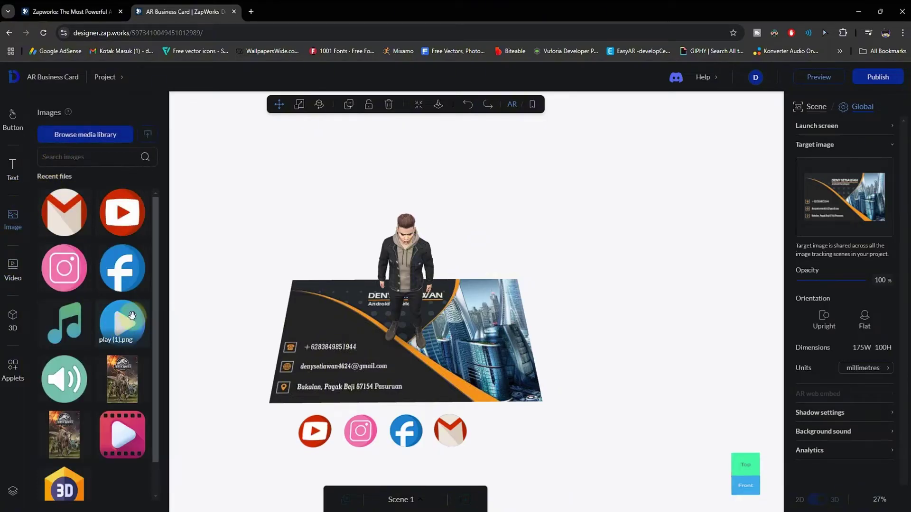
click(144, 135)
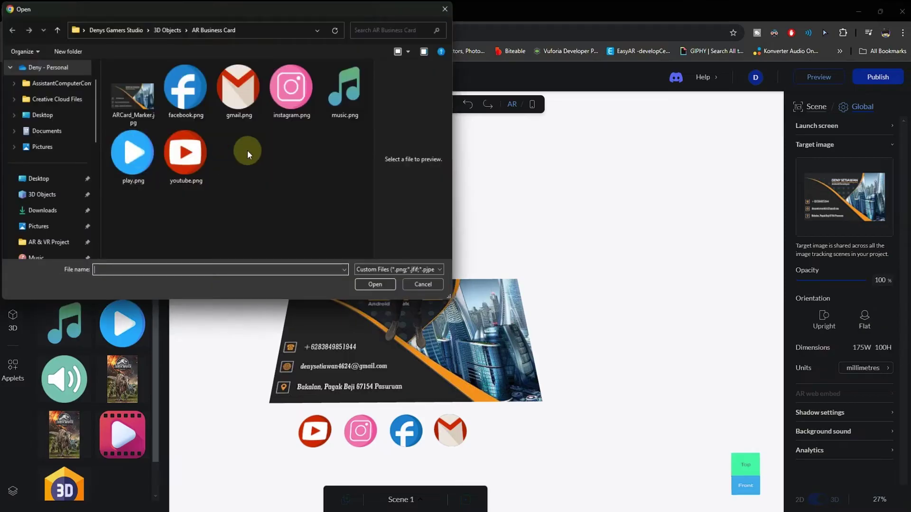
click(122, 153)
click(374, 285)
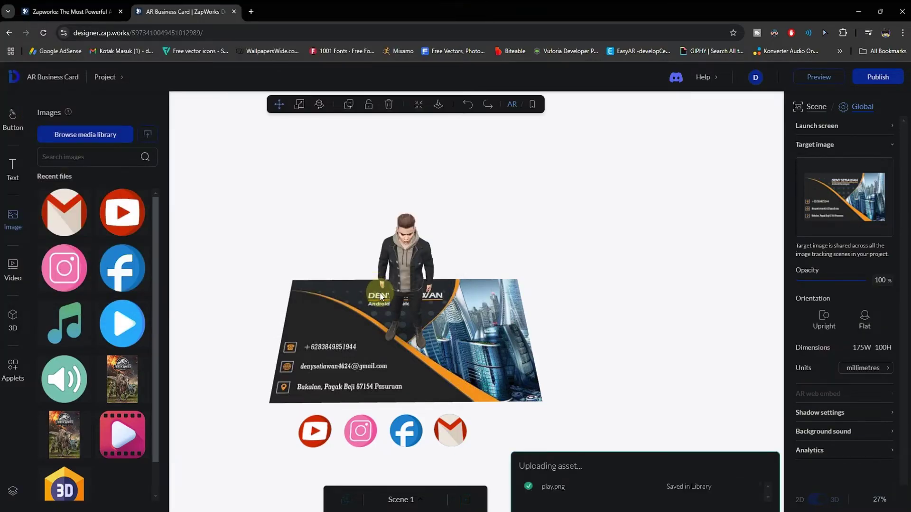
Add the play image to the scene with X rotation 0 degrees, Y position 0 mm, size 10 mm and Z position -34 mm
click(81, 211)
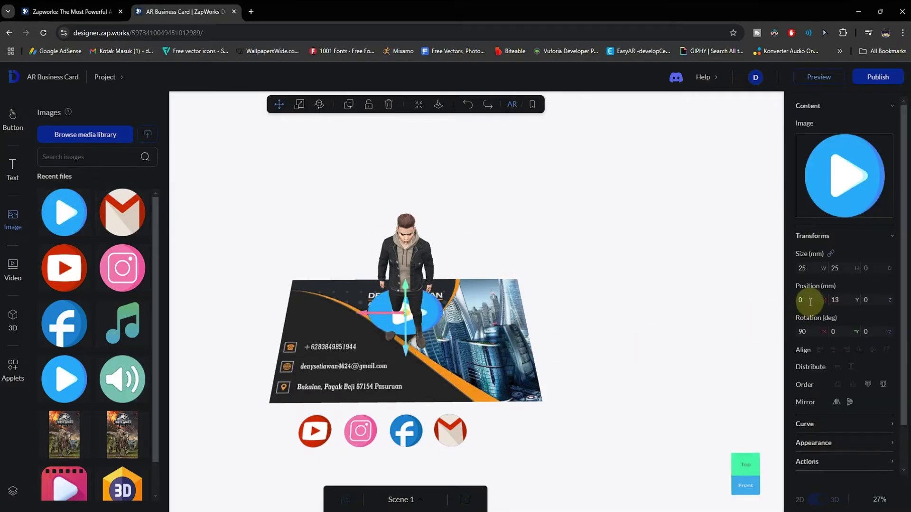
click(812, 331)
text(0)
click(866, 295)
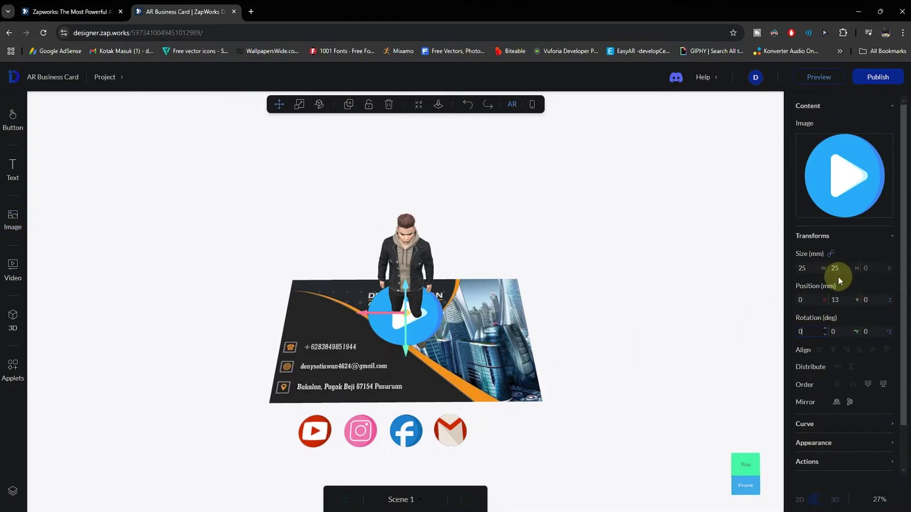
text(0)
click(807, 268)
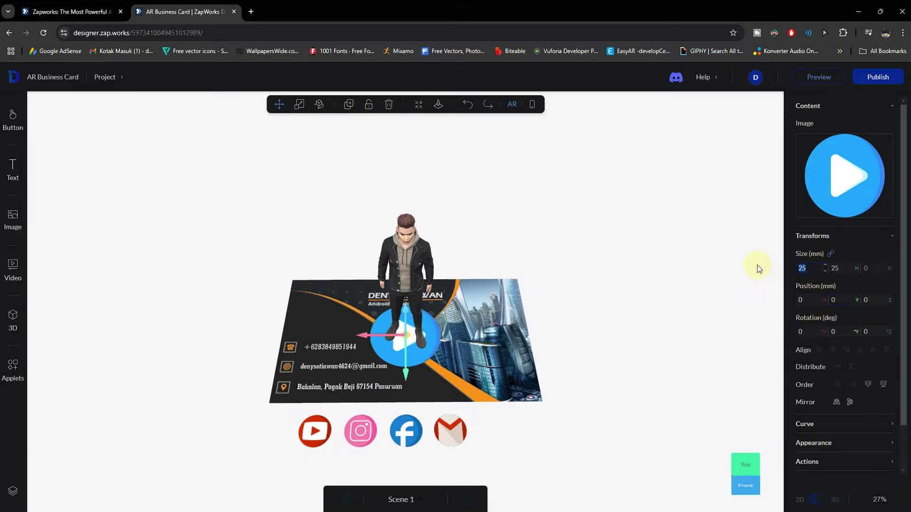
text(10)
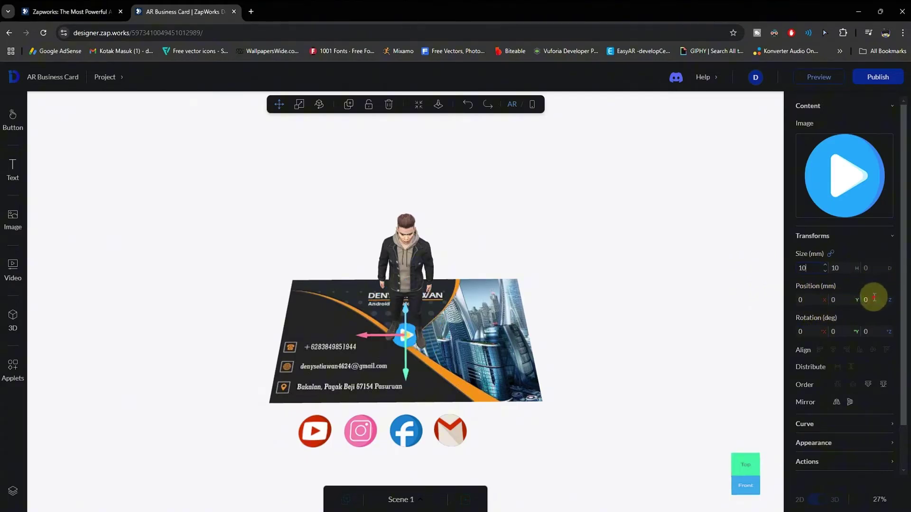
text(-34)
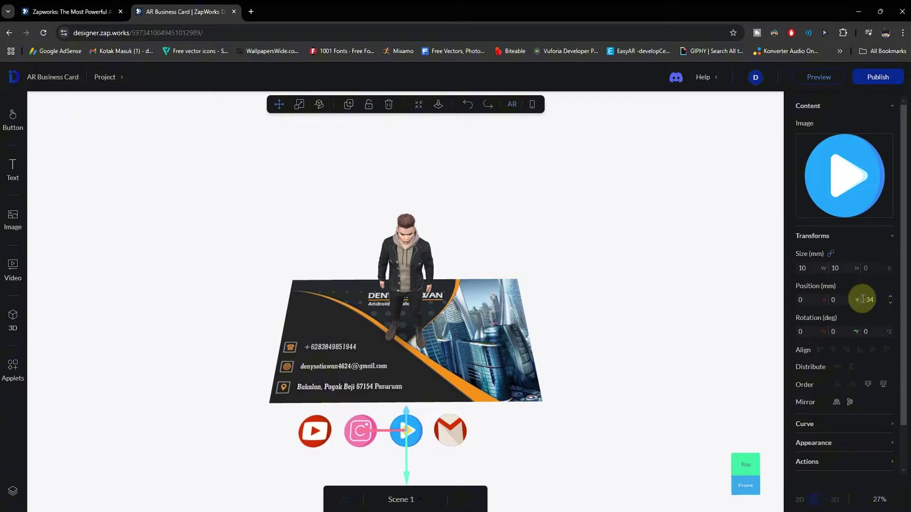
Set the play image's X position so it sits right of the Gmail image with the row's even spacing, and deselect it
click(801, 300)
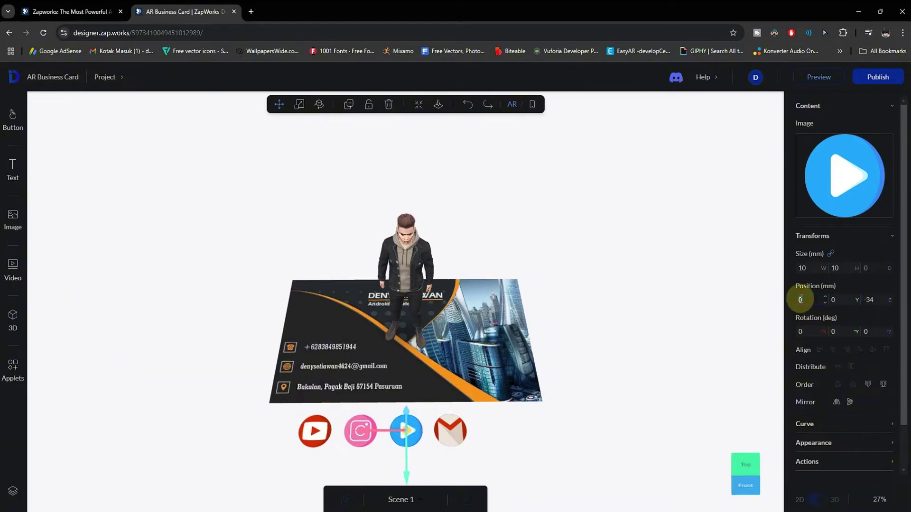
text(26)
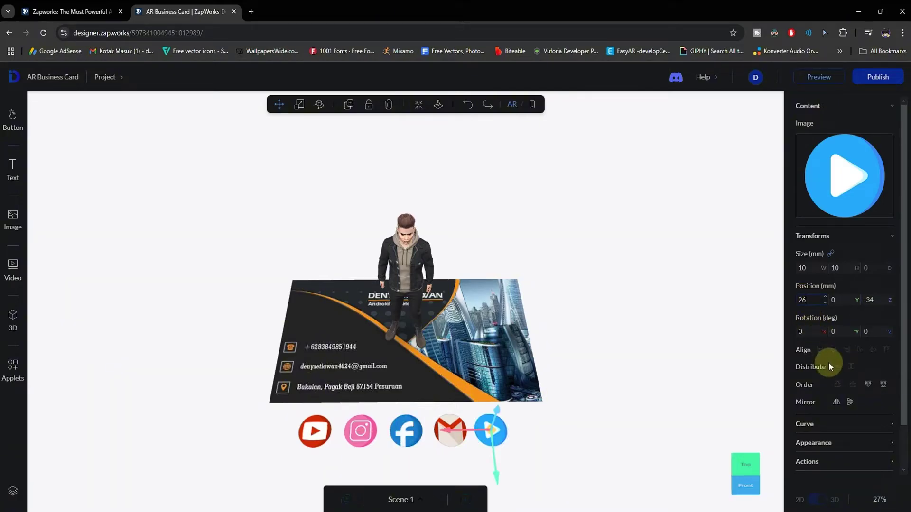
click(615, 482)
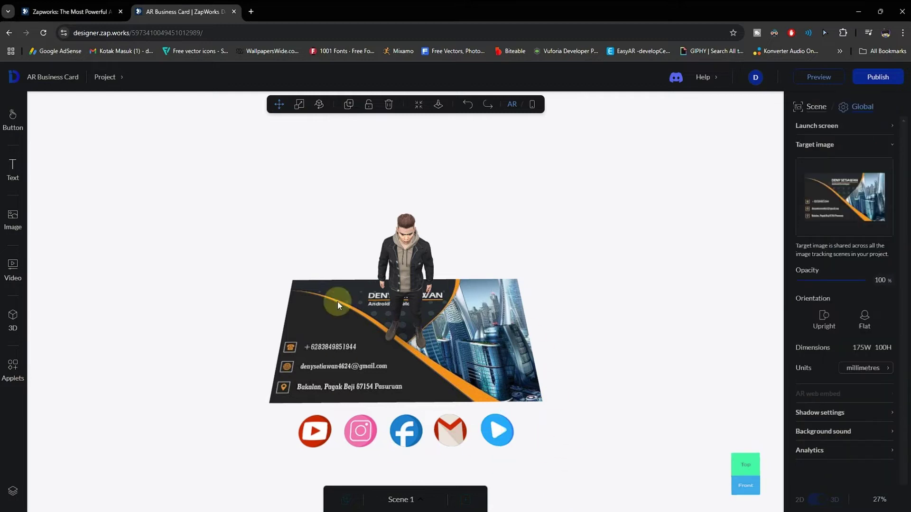
Add an on-tap action to the YouTube image that links to a social network, with YouTube as the network
drag(631, 417, 631, 393)
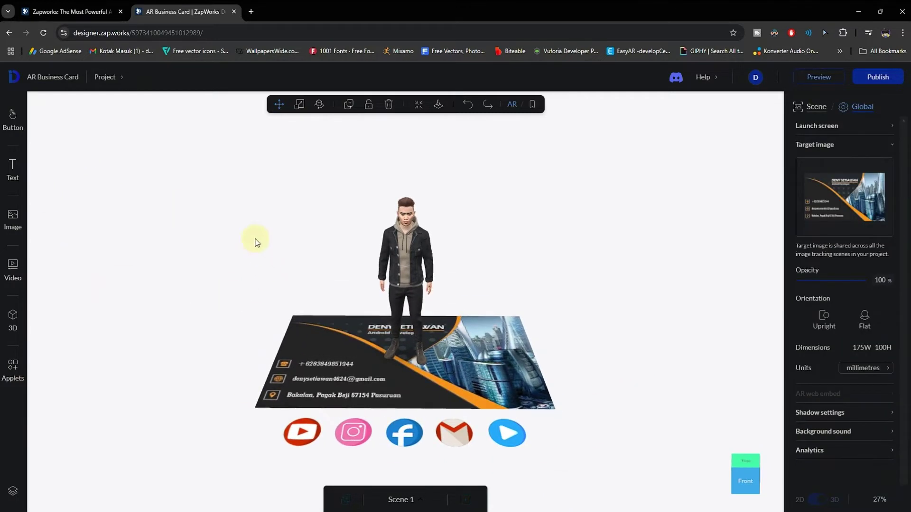
click(297, 430)
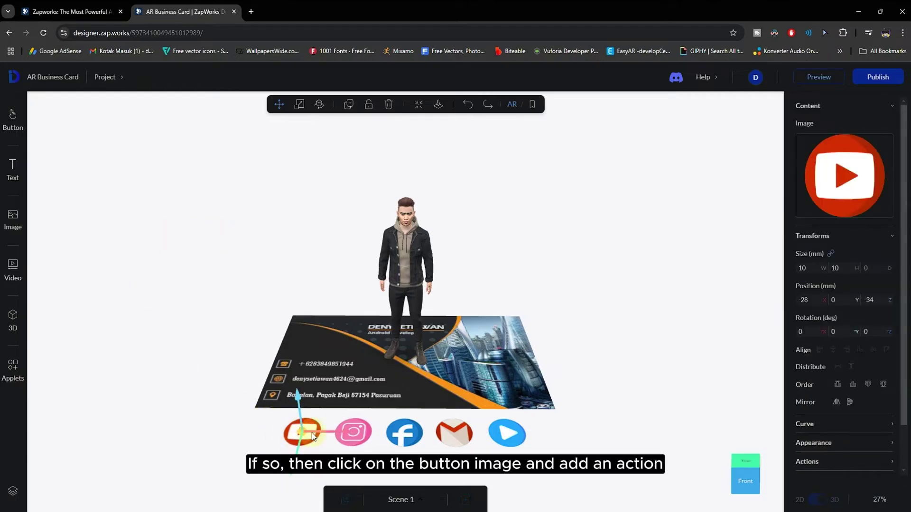
scroll(851, 426, down, 1)
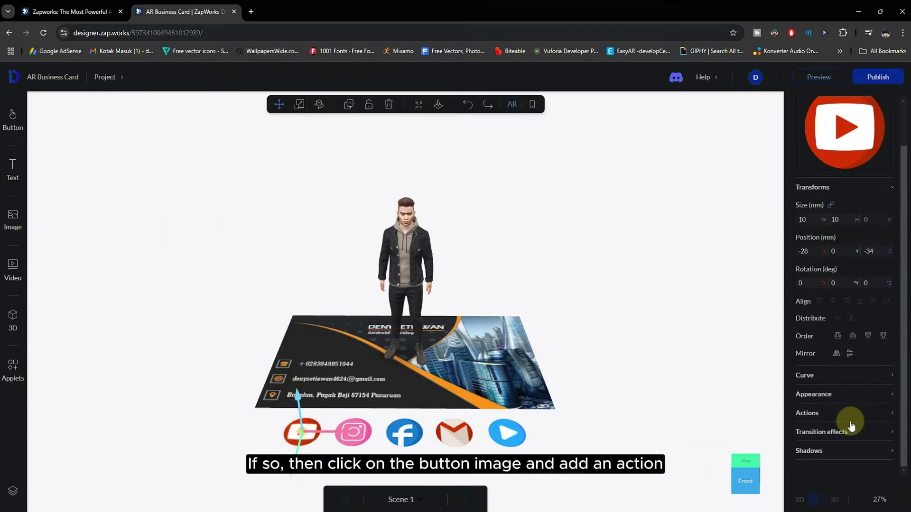
click(833, 413)
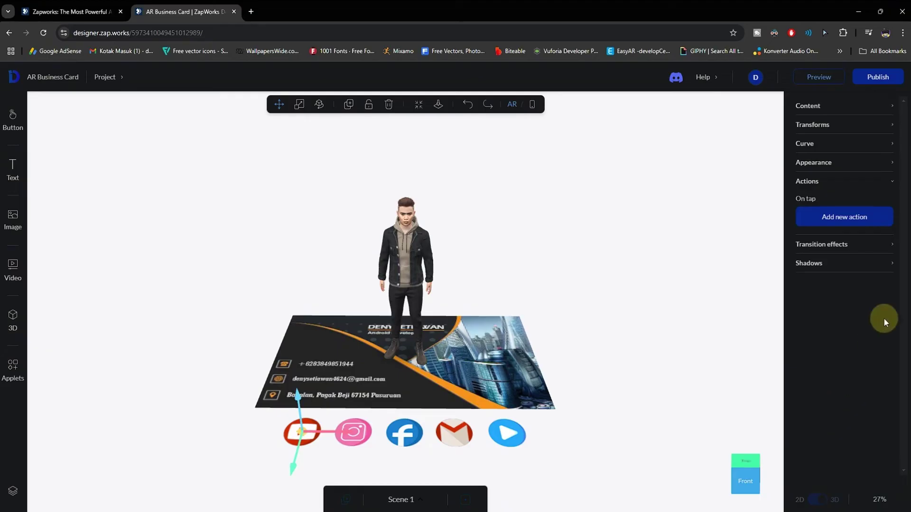
click(854, 217)
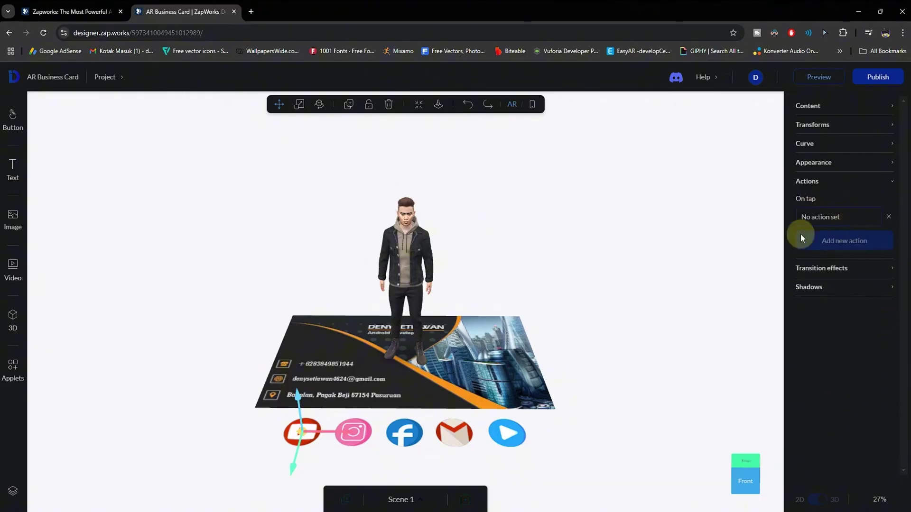
click(840, 216)
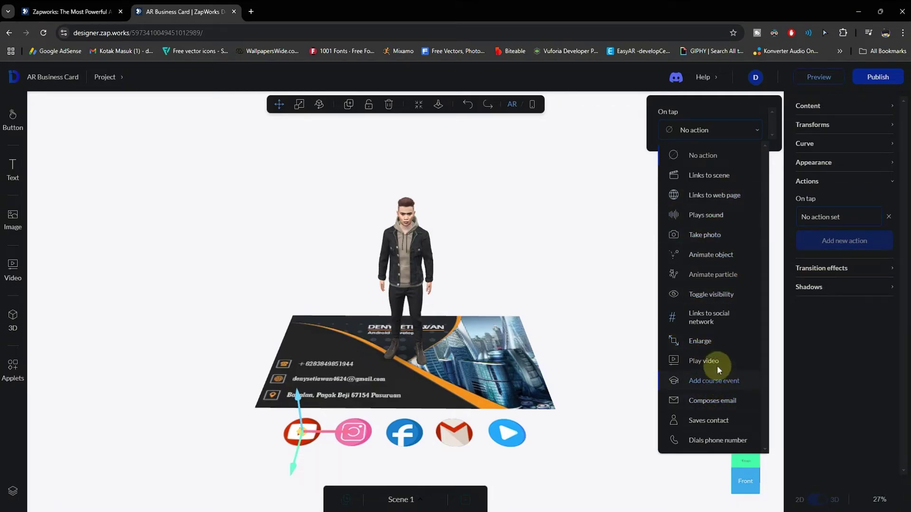
click(716, 318)
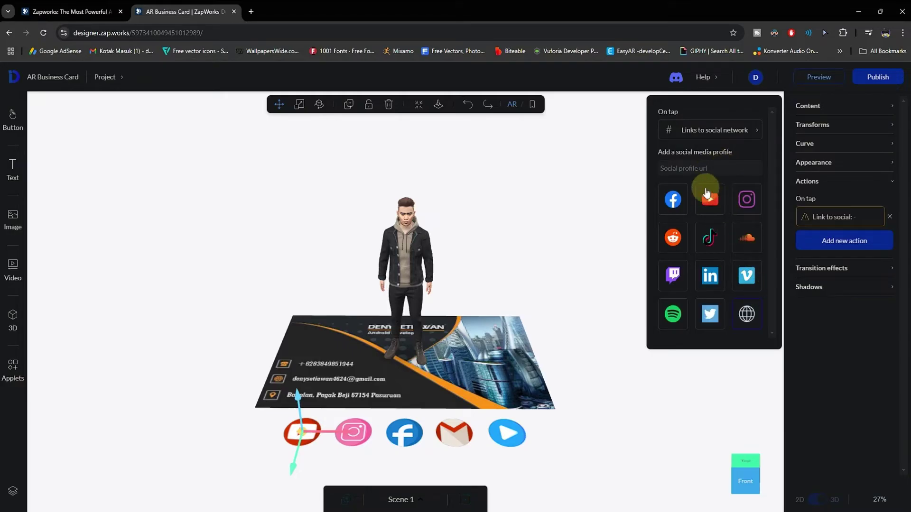
click(708, 197)
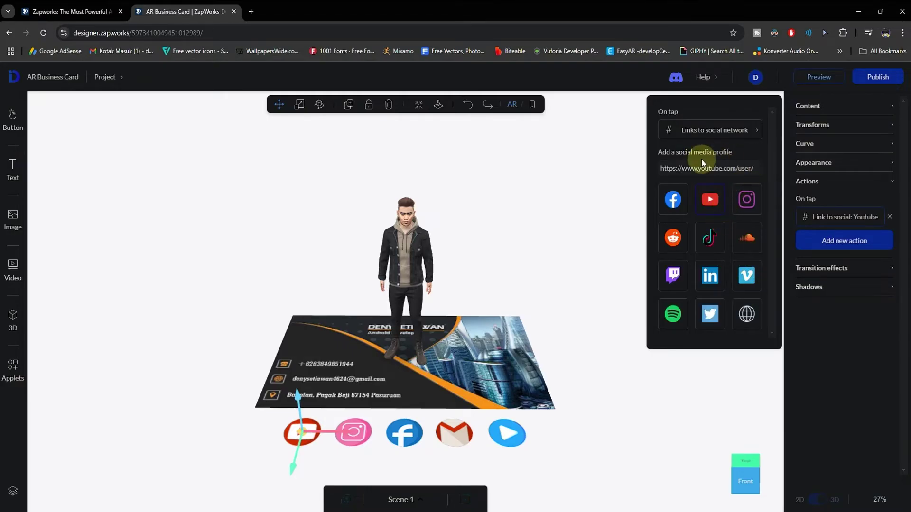
Open YouTube in a new browser tab, go to the account's own channel page and copy its URL
click(251, 11)
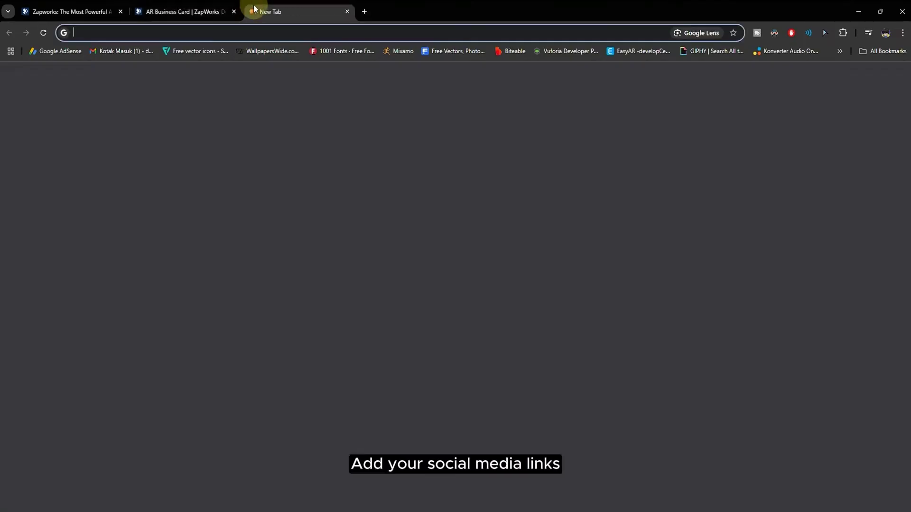
click(660, 230)
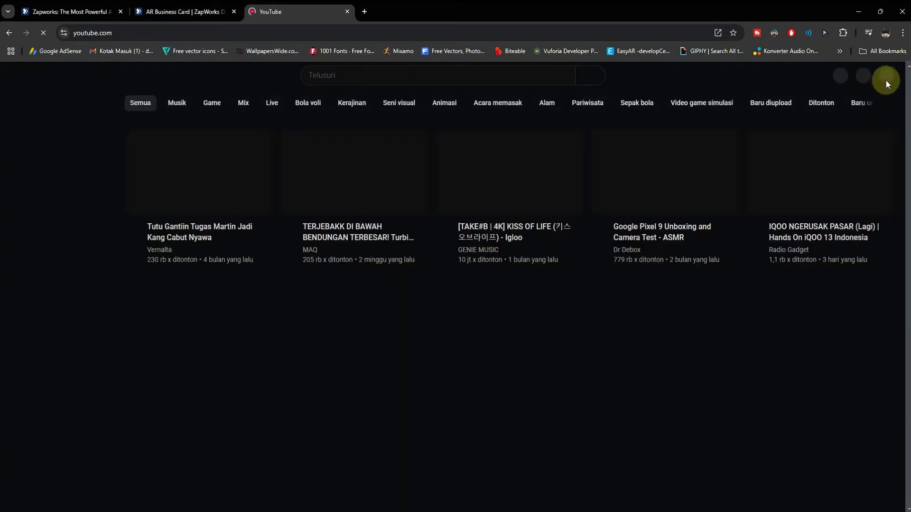
click(885, 78)
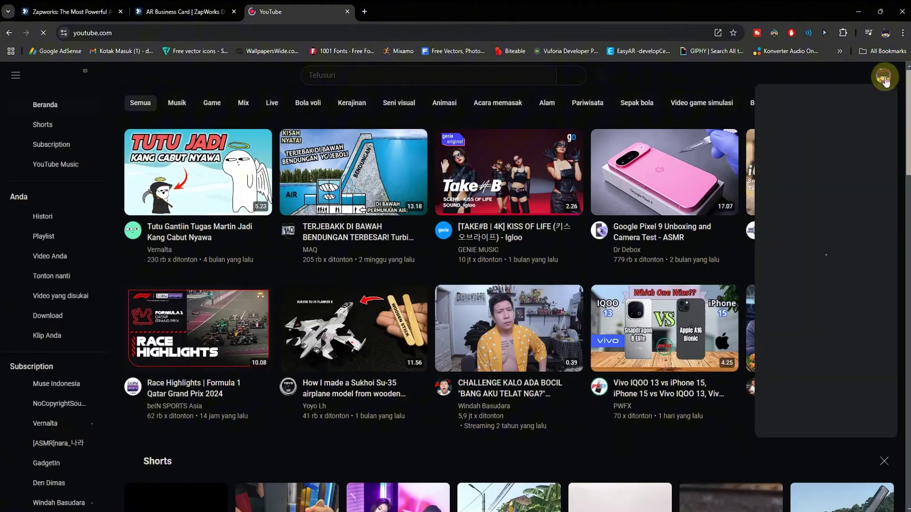
click(820, 122)
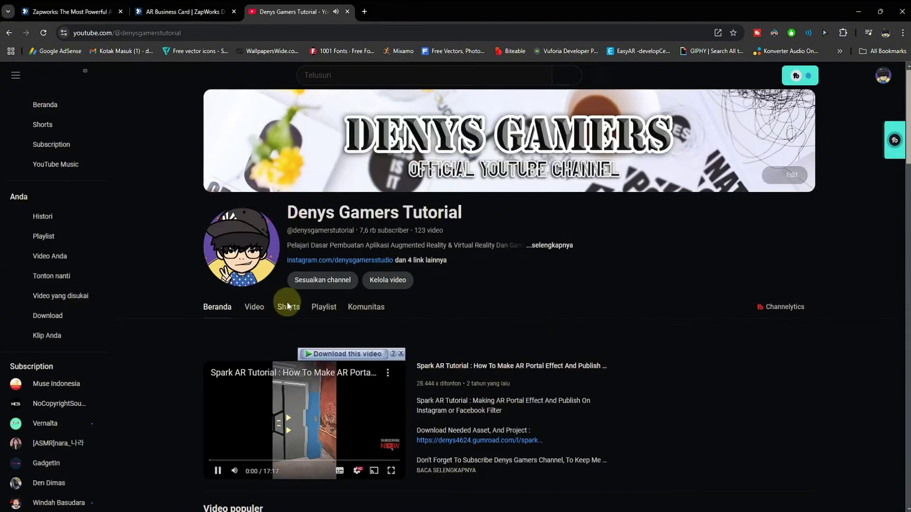
click(187, 32)
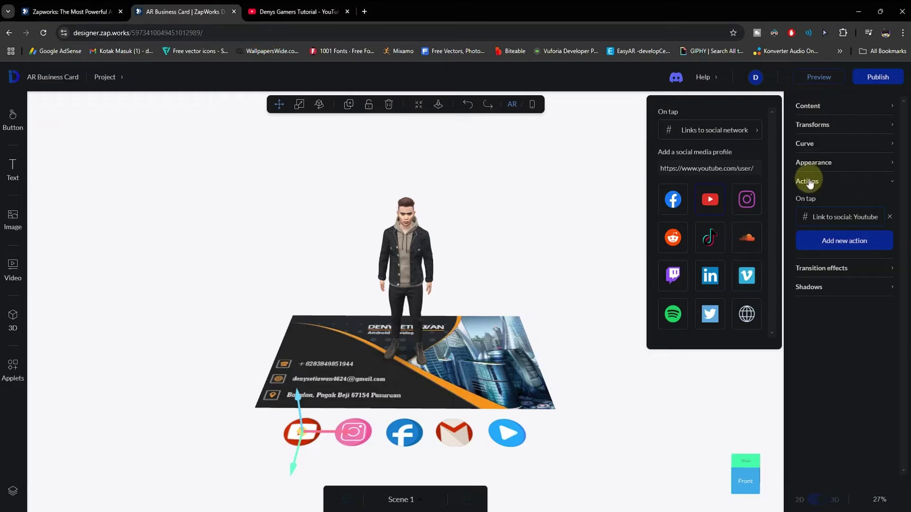
Return to the Zapworks Designer project and replace the YouTube action's social profile URL with the copied channel URL
click(753, 168)
drag(752, 168, 602, 167)
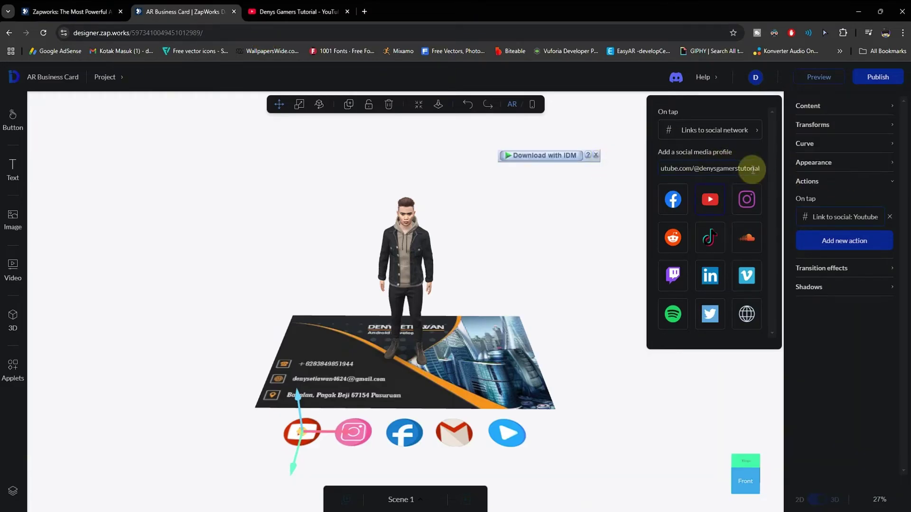
click(856, 363)
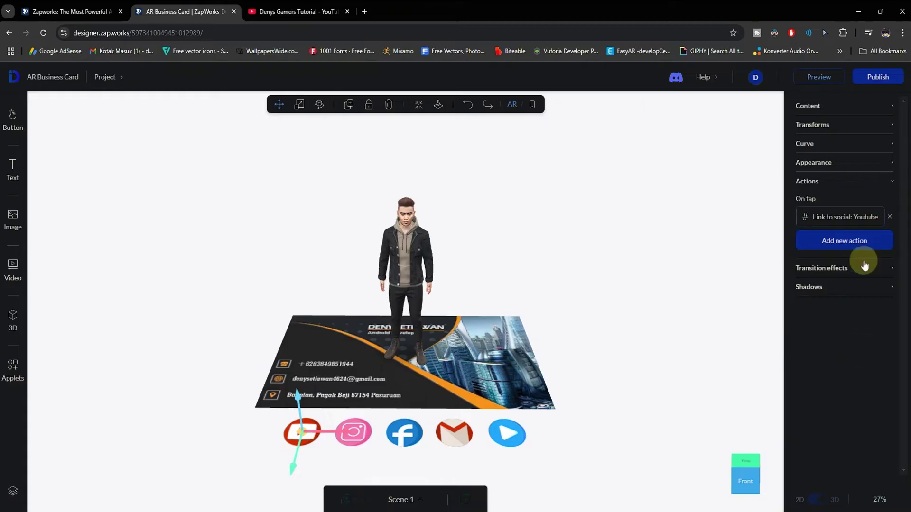
Add an on-tap action to the Instagram image that links to a social network, choosing Instagram and completing the profile URL with the account's username
click(361, 434)
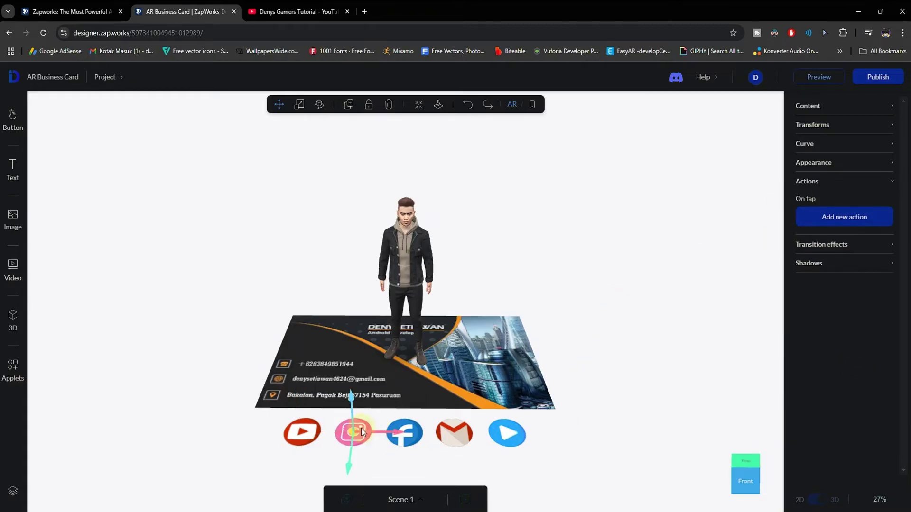
click(836, 216)
click(837, 219)
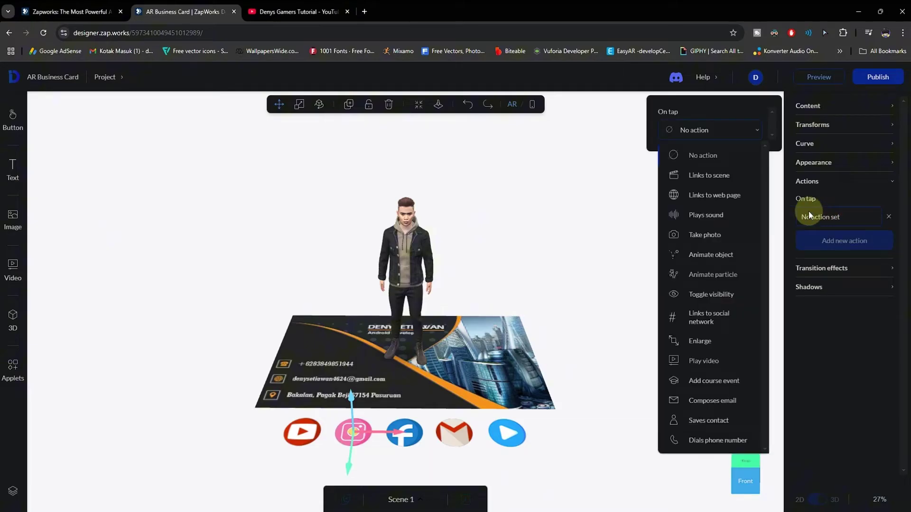
click(717, 324)
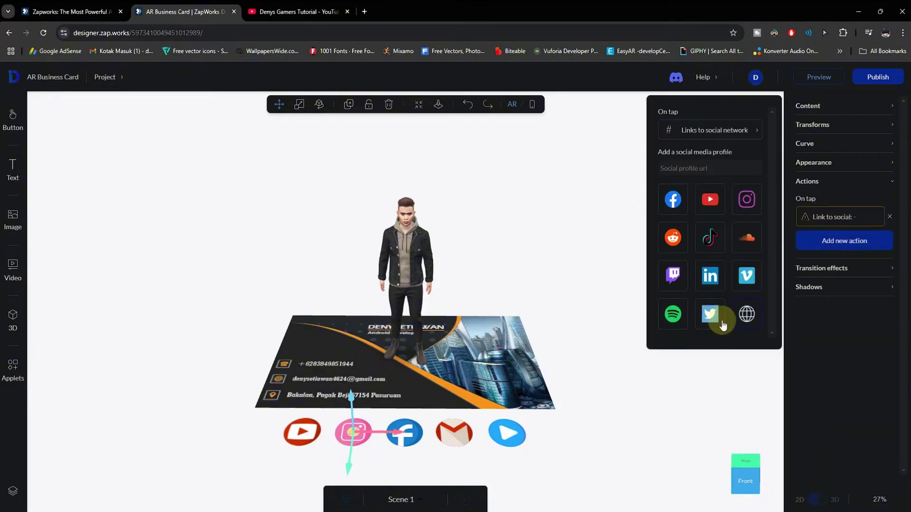
click(746, 195)
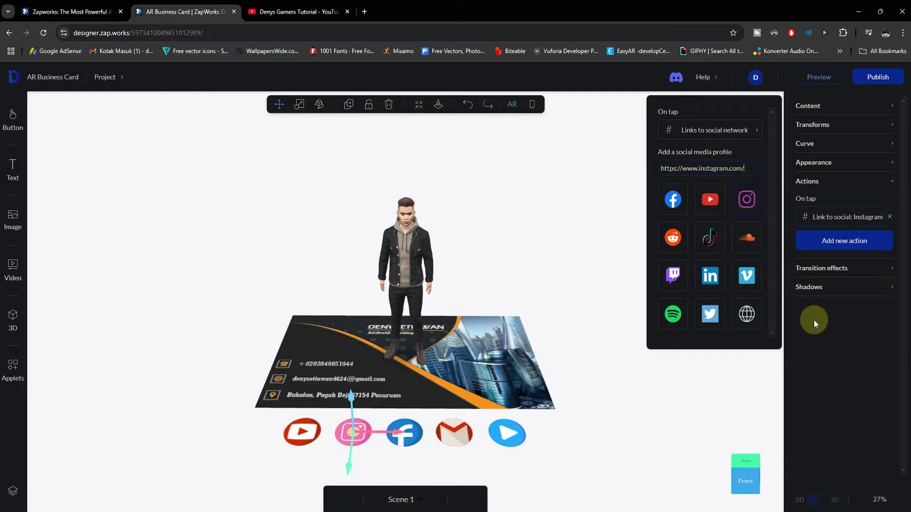
text(denysgamersstudio)
key(Return)
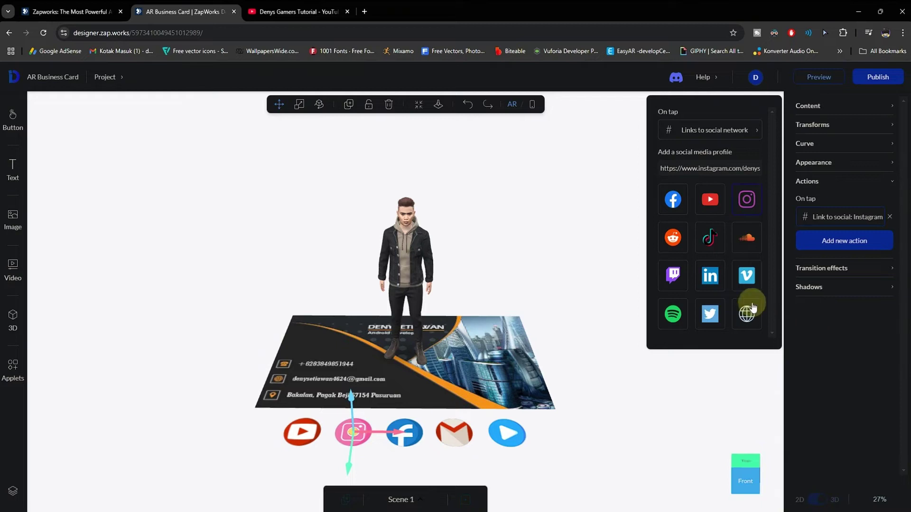
click(846, 341)
Add an on-tap action to the Facebook image that links to a social network, choosing Facebook and completing the profile URL with the account's username
click(418, 437)
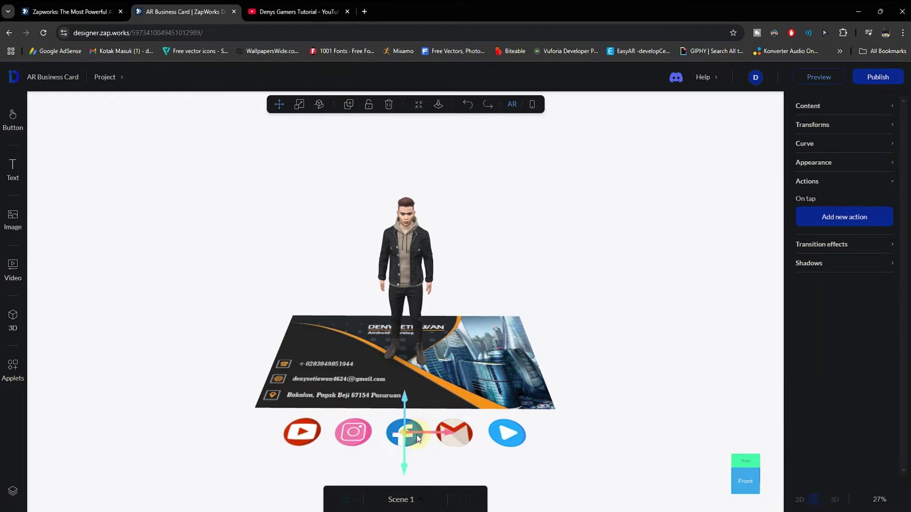
click(837, 218)
click(840, 218)
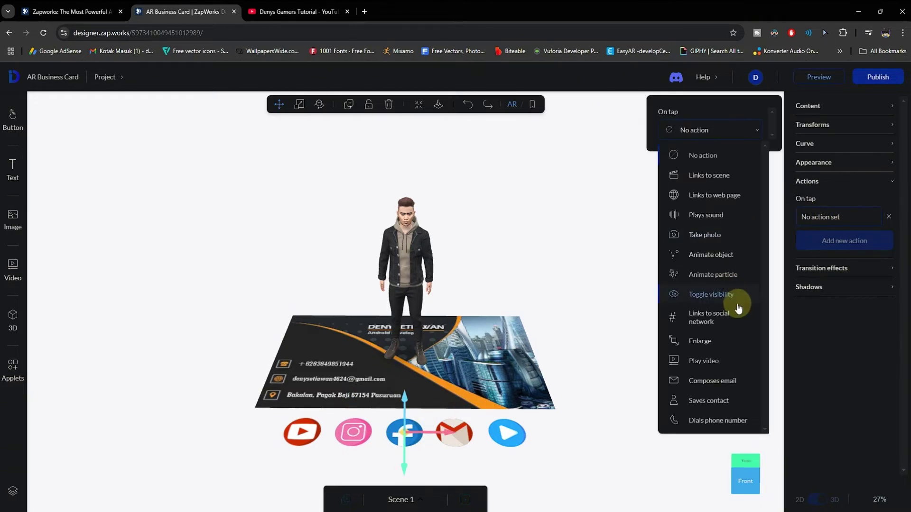
click(731, 321)
click(673, 200)
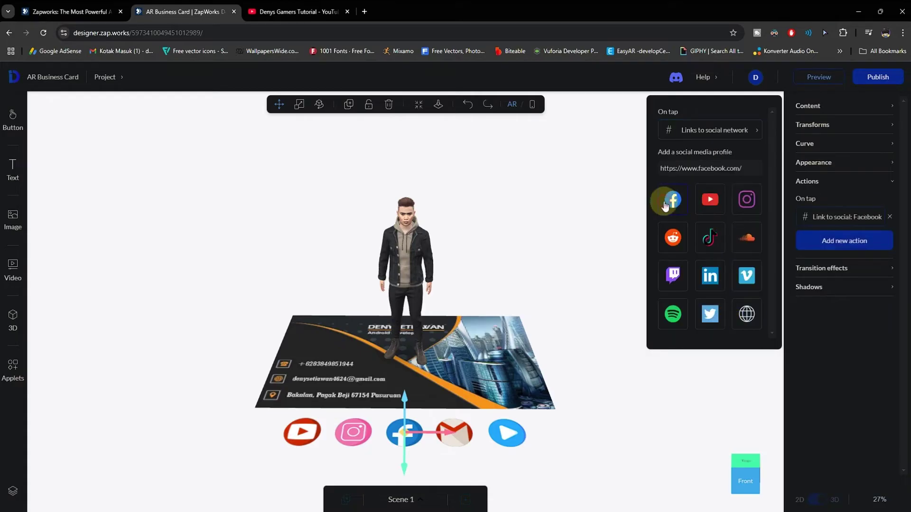
click(751, 169)
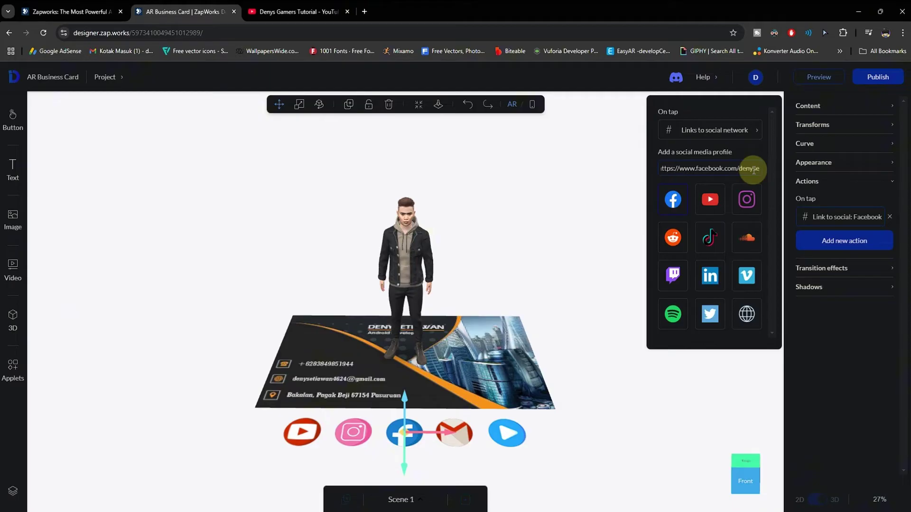
text(denys4624)
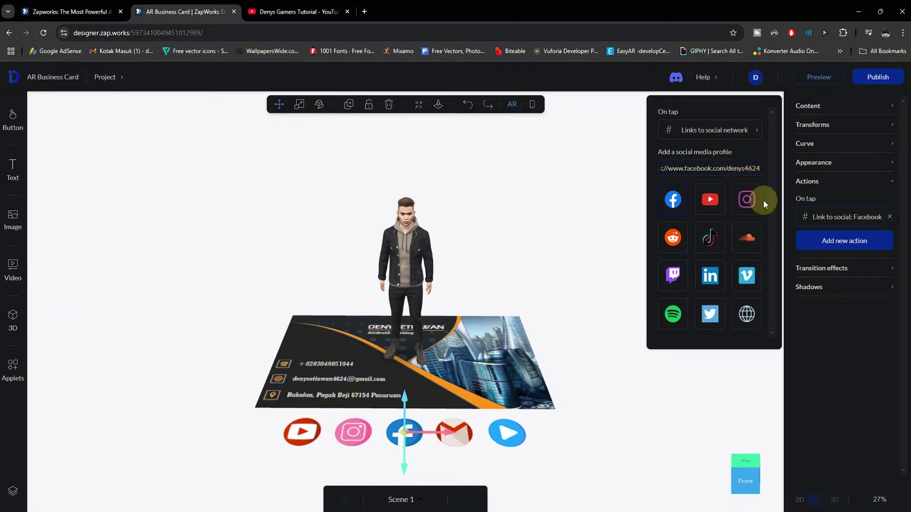
click(881, 383)
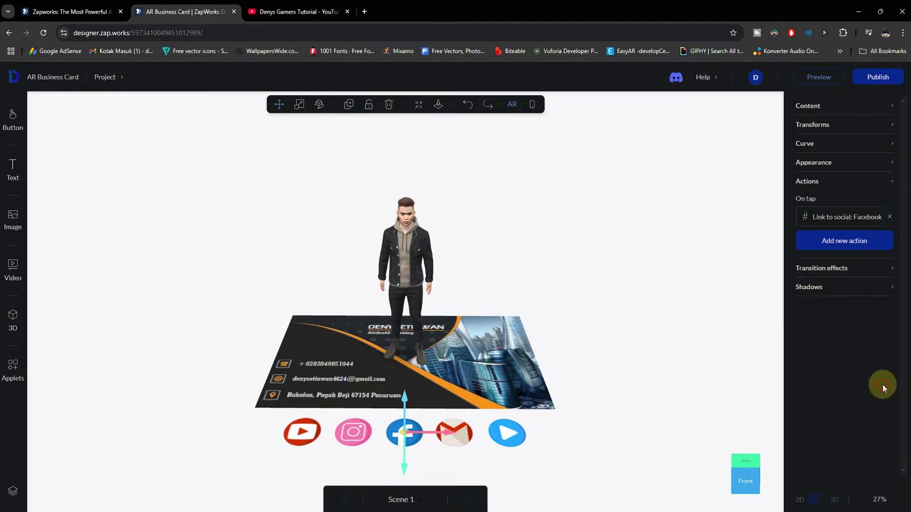
Add an on-tap action to the Gmail image that composes an email
click(465, 431)
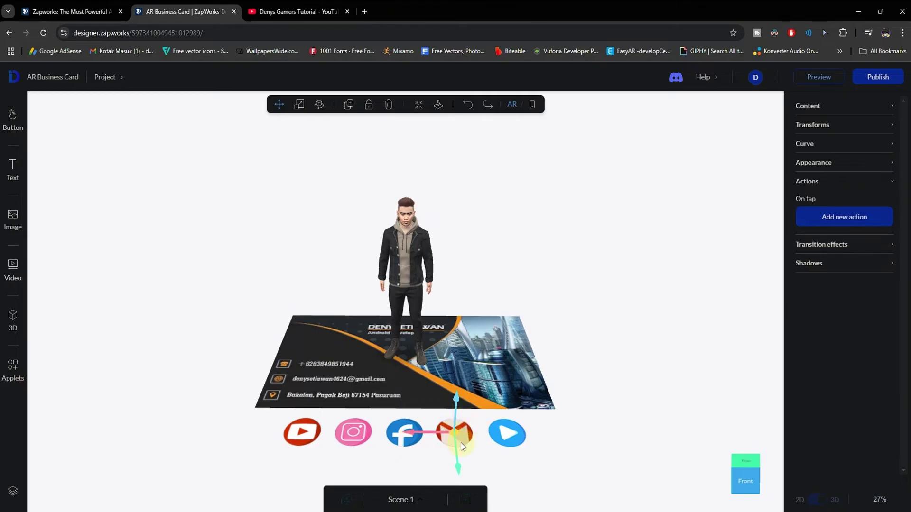
click(833, 106)
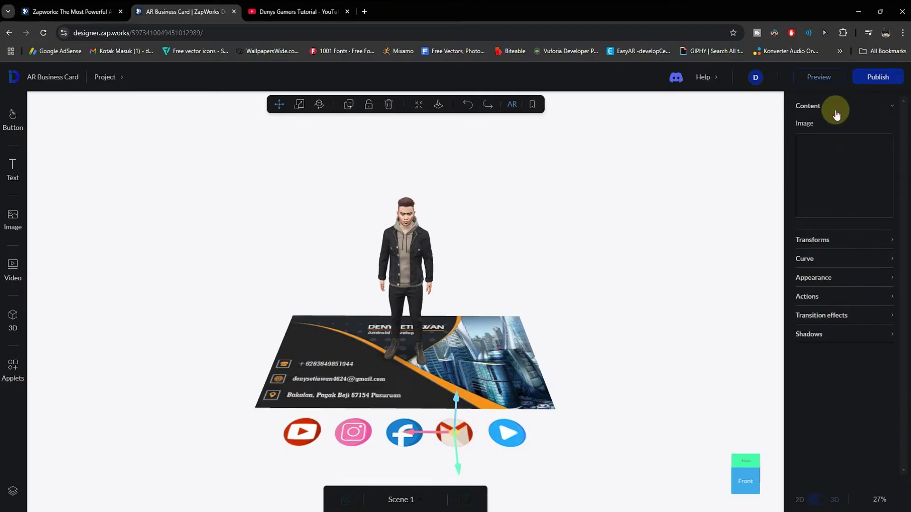
click(825, 304)
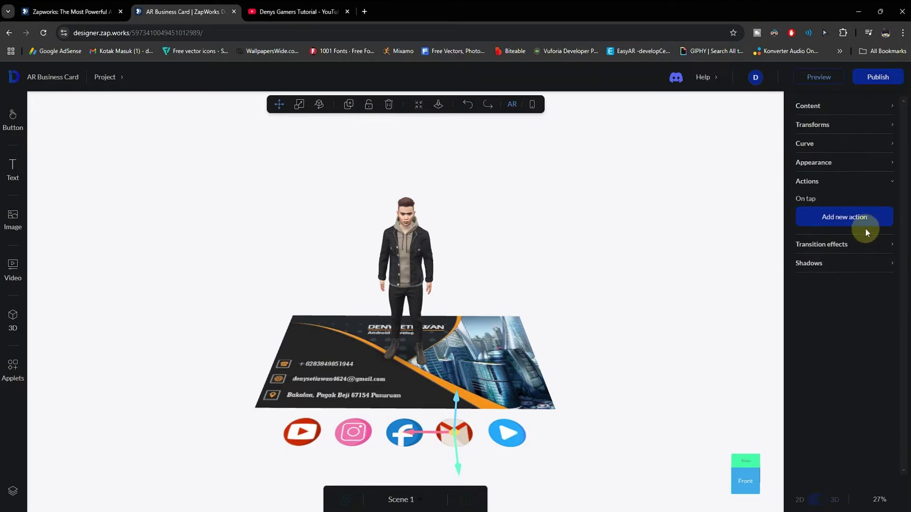
click(828, 216)
click(819, 218)
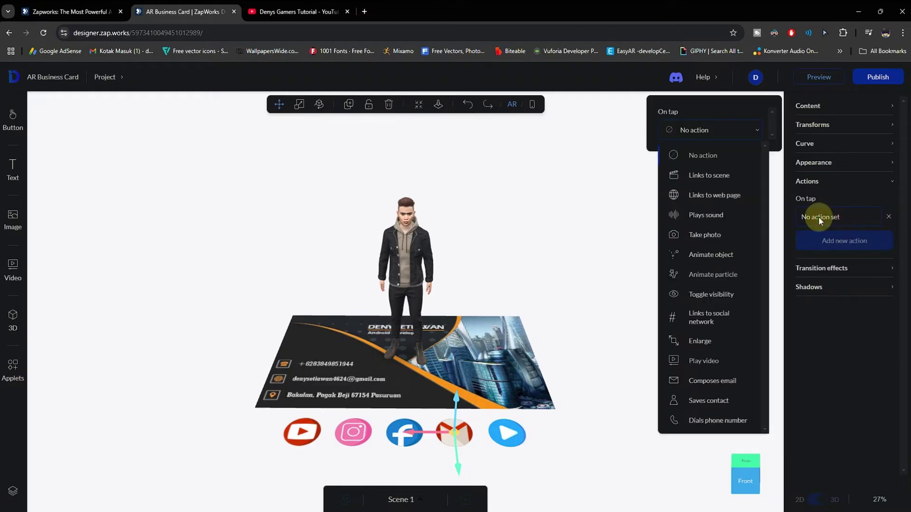
click(739, 385)
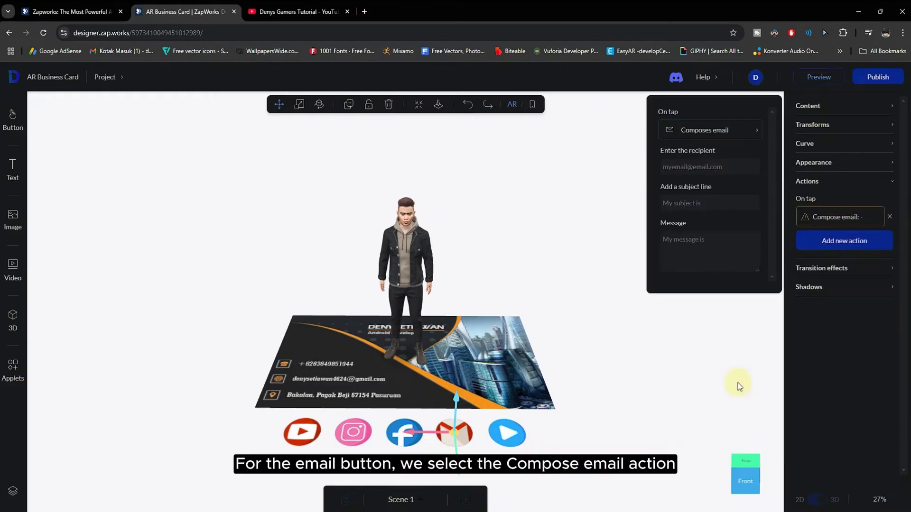
Fill in the email action with the card owner's e-mail as recipient, subject "Contact Me" and message "Hi, Can i Help You ?"
click(713, 167)
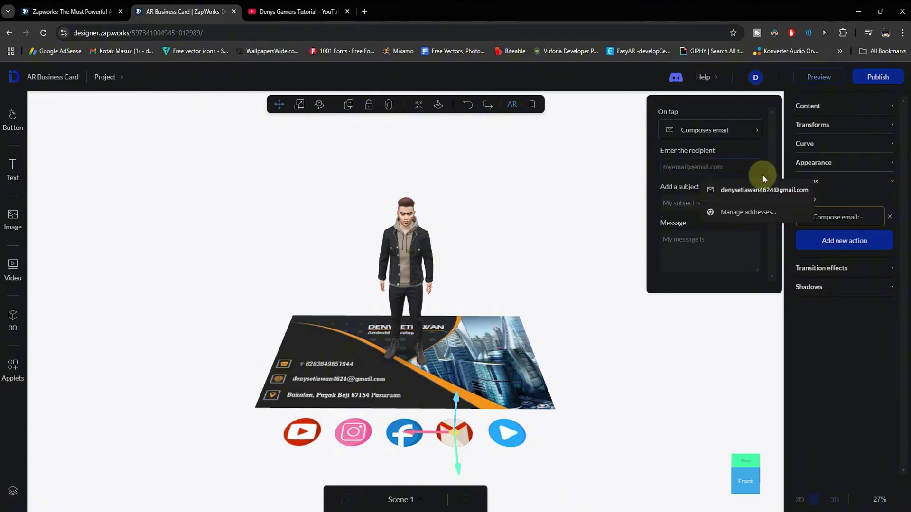
click(747, 192)
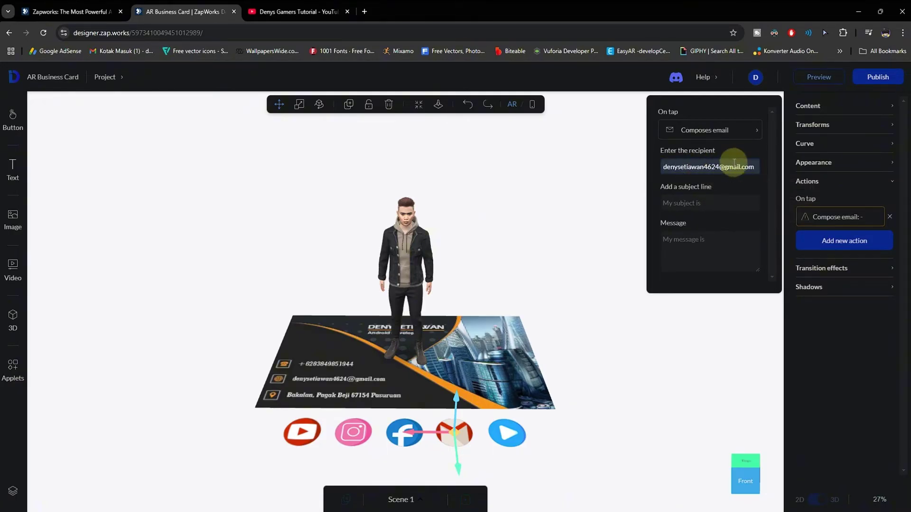
click(713, 205)
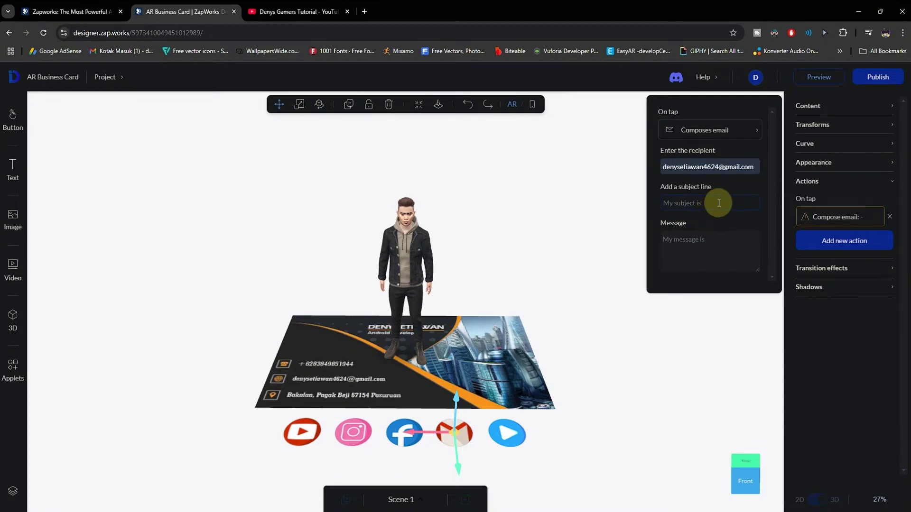
text(Contact Me)
click(704, 255)
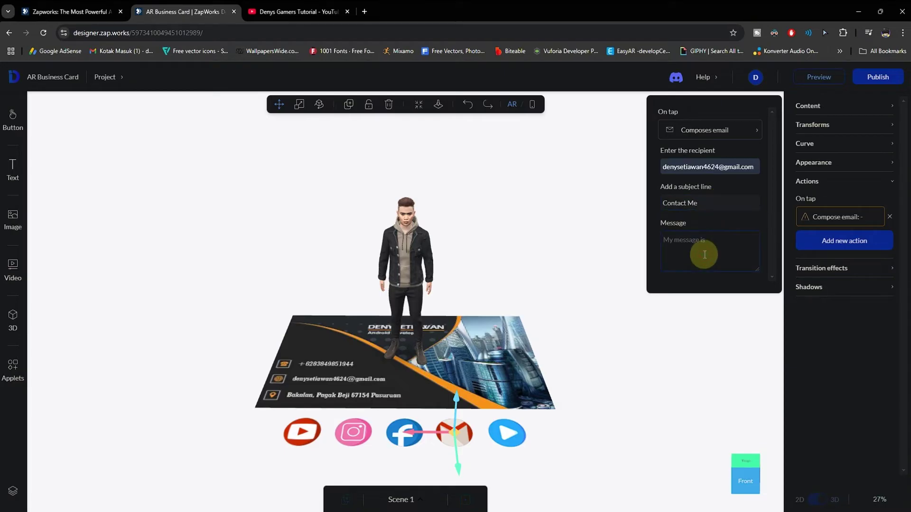
text(Hi)
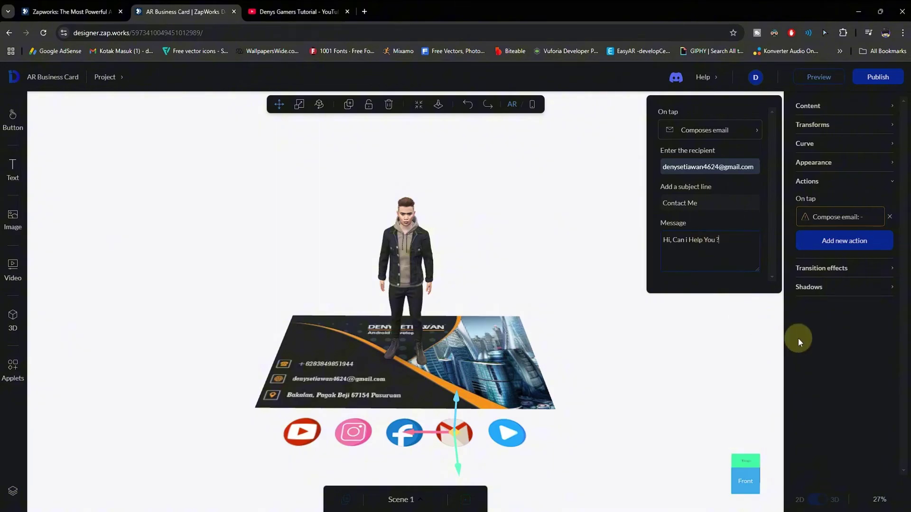
click(815, 363)
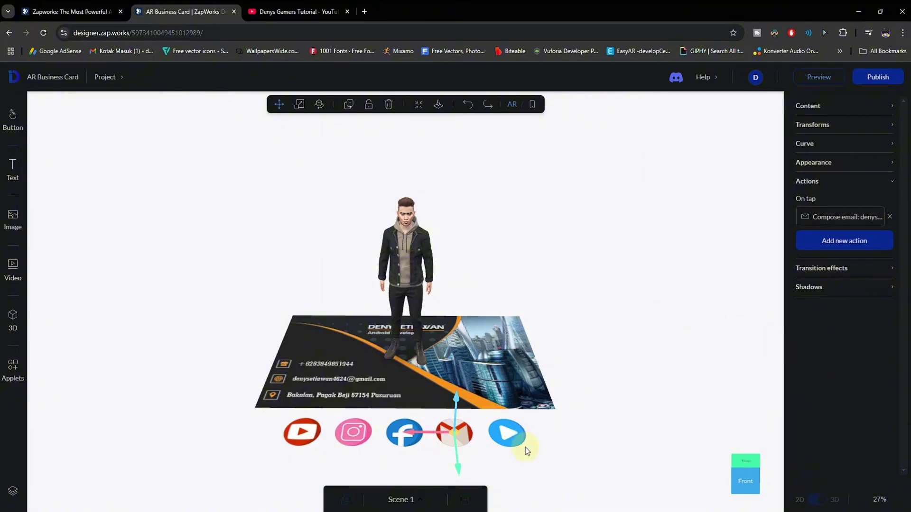
Upload DenysIntroVideo.mp4 from the AR Business Card folder and add the video to the scene
click(507, 434)
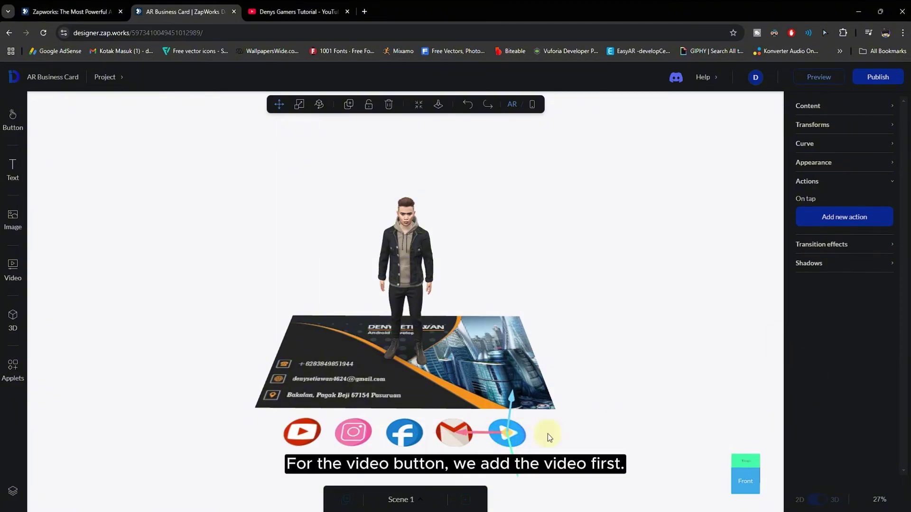
click(16, 269)
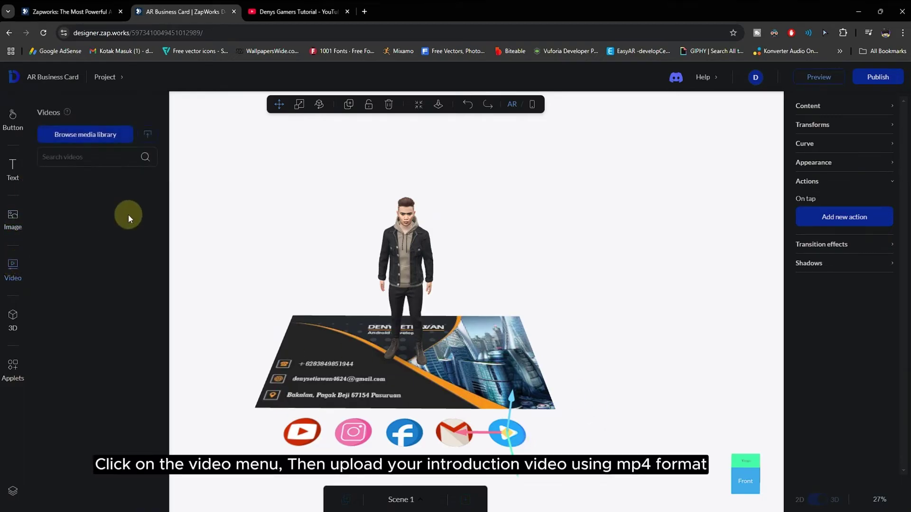
click(146, 136)
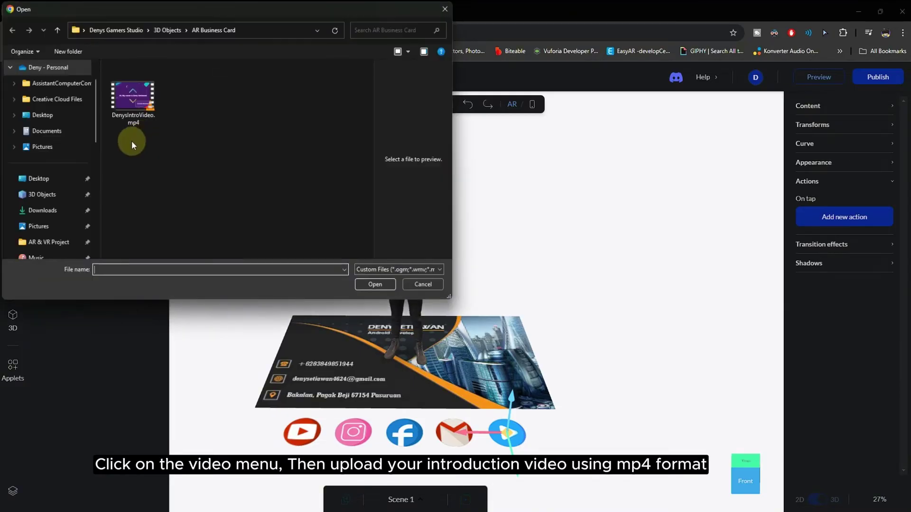
click(145, 104)
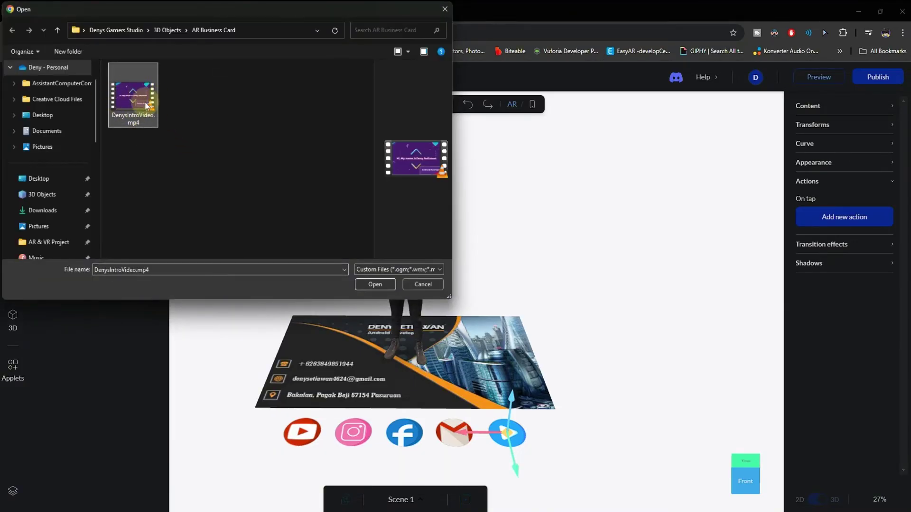
click(374, 285)
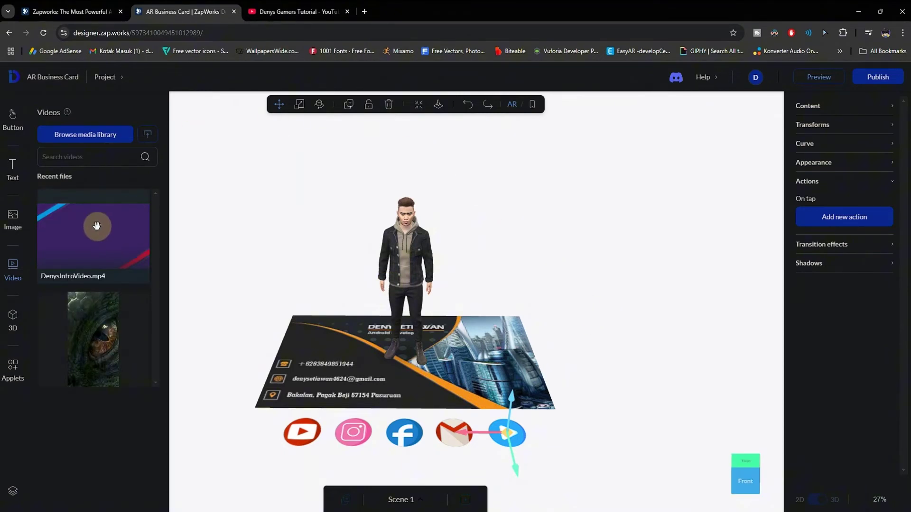
mouse_move(80, 232)
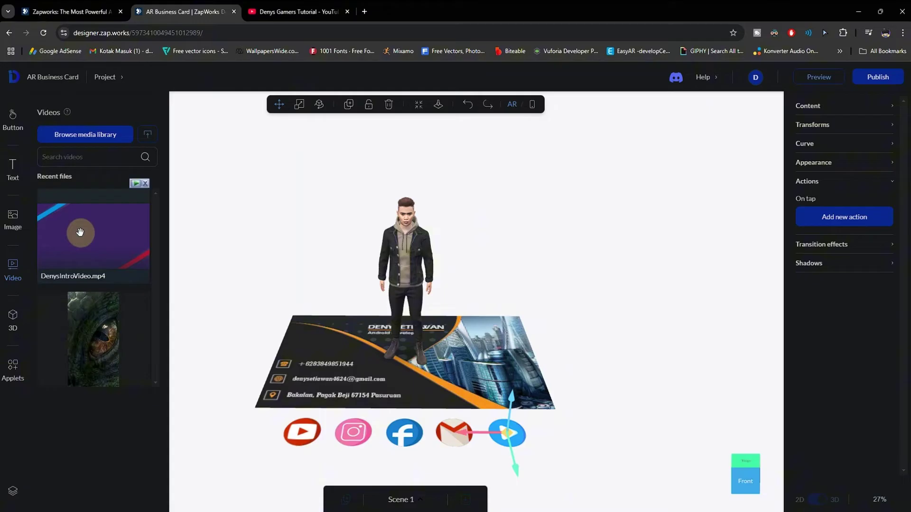
click(100, 247)
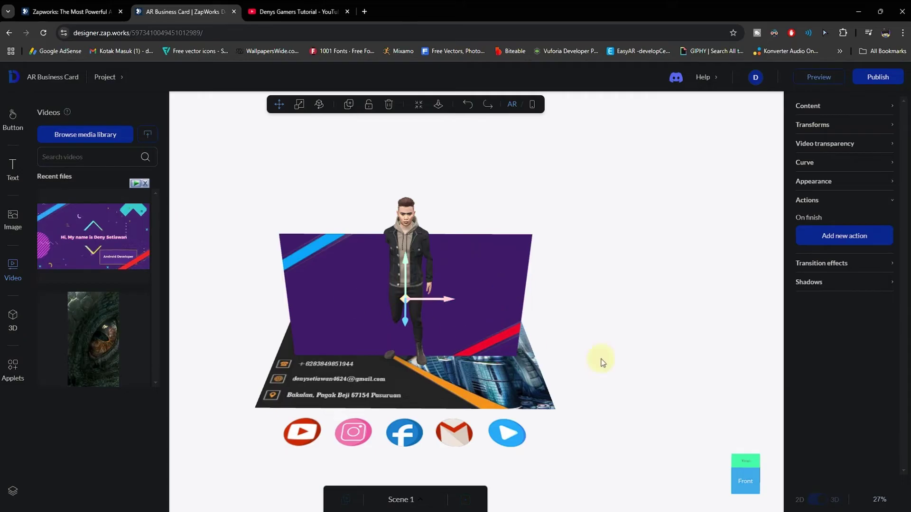
Enable Loop and Stop other media for the intro video
click(827, 124)
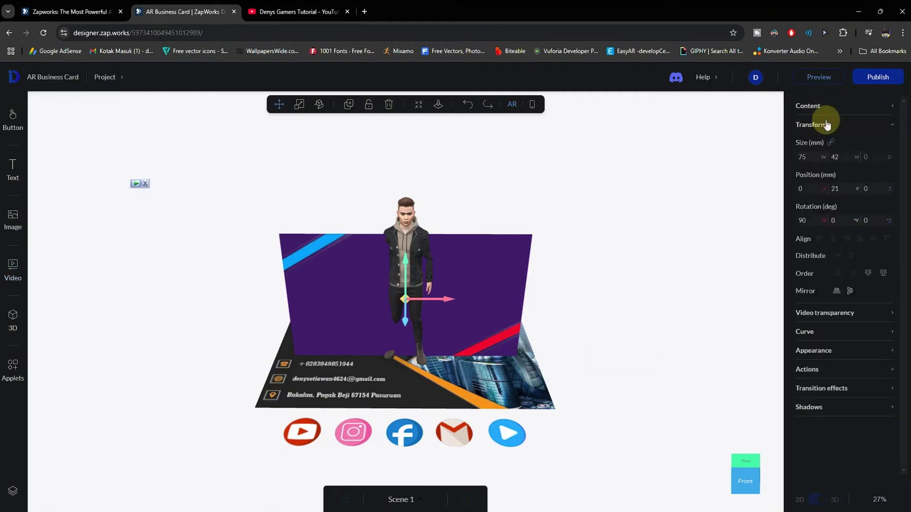
click(827, 103)
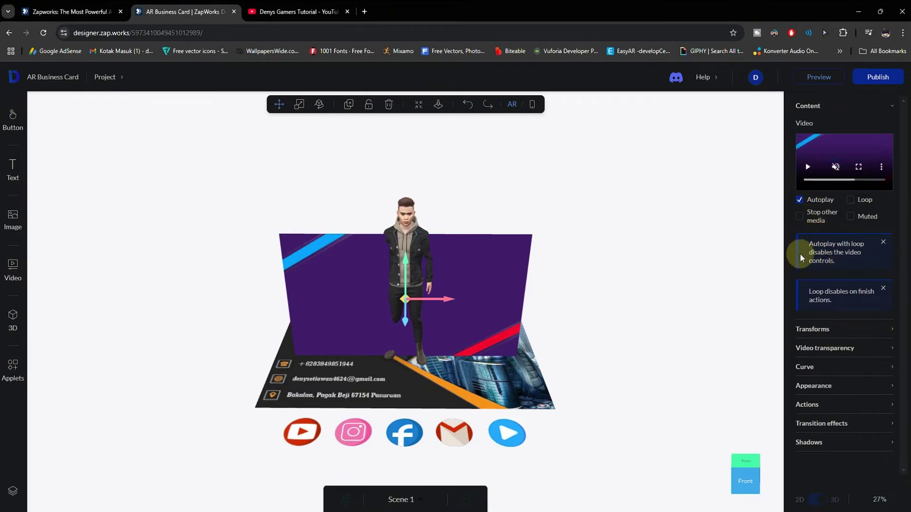
click(852, 202)
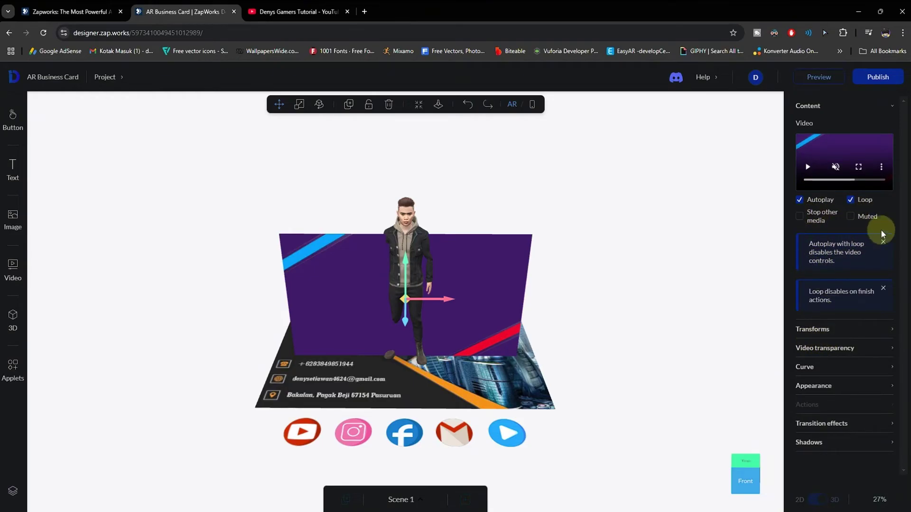
click(806, 218)
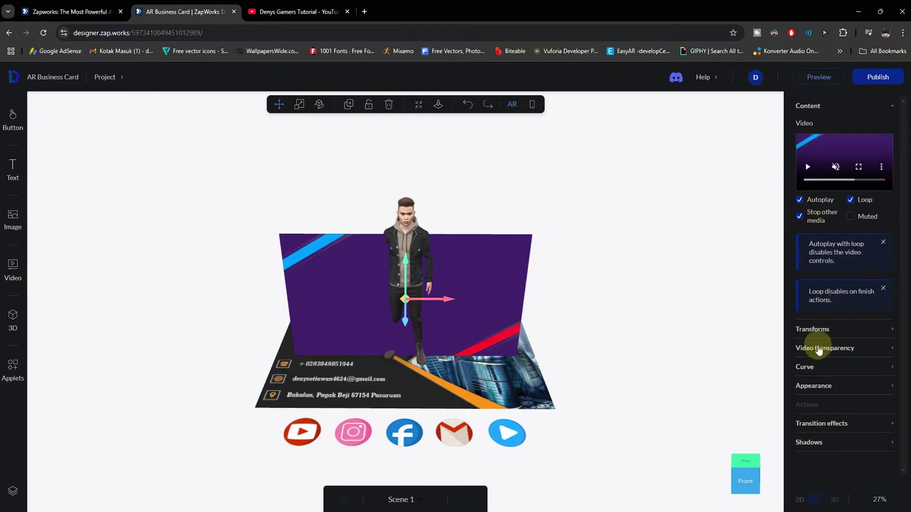
Lay the intro video flat by setting its X rotation to 0 degrees
click(827, 332)
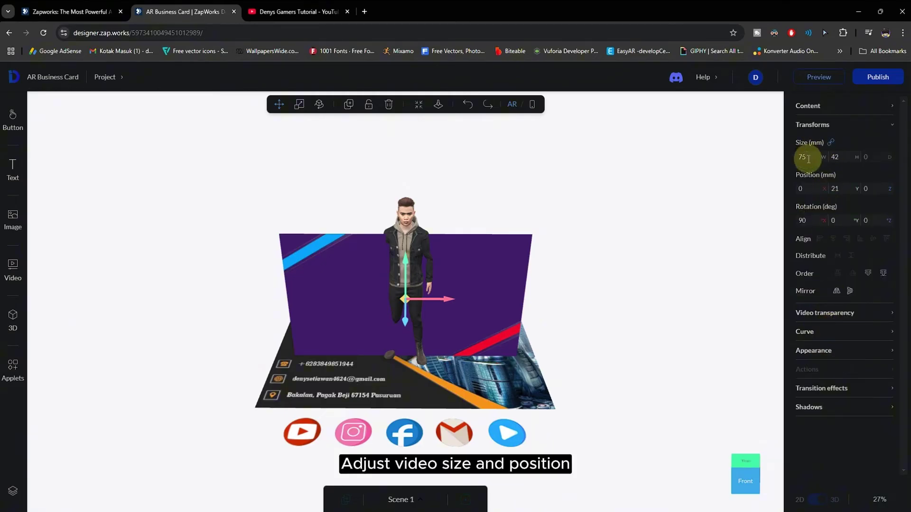
drag(805, 158, 784, 162)
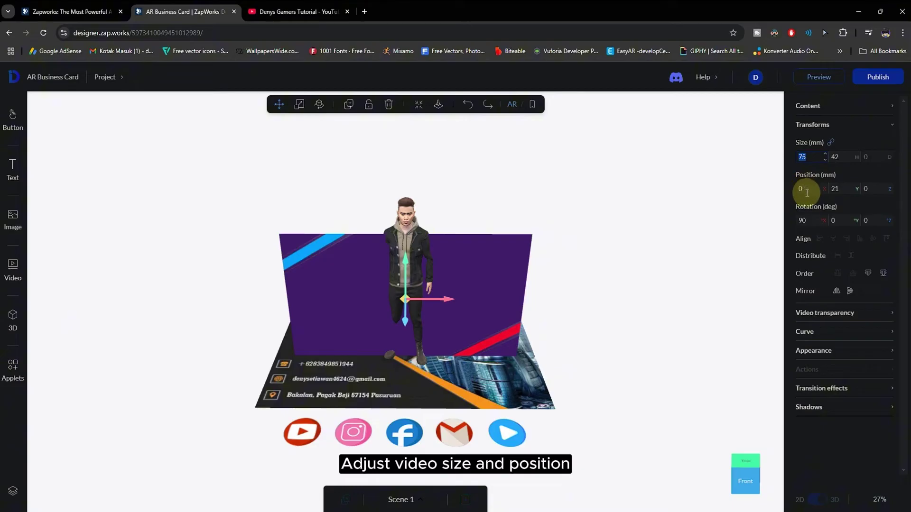
drag(807, 221, 784, 217)
text(0)
key(Return)
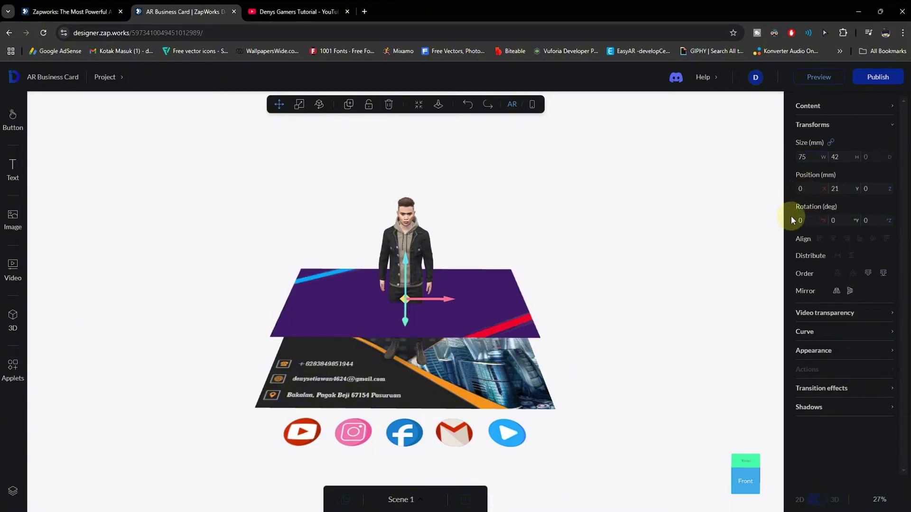
Lower the intro video onto the business card by setting its Y position to 0 mm
drag(845, 190, 826, 189)
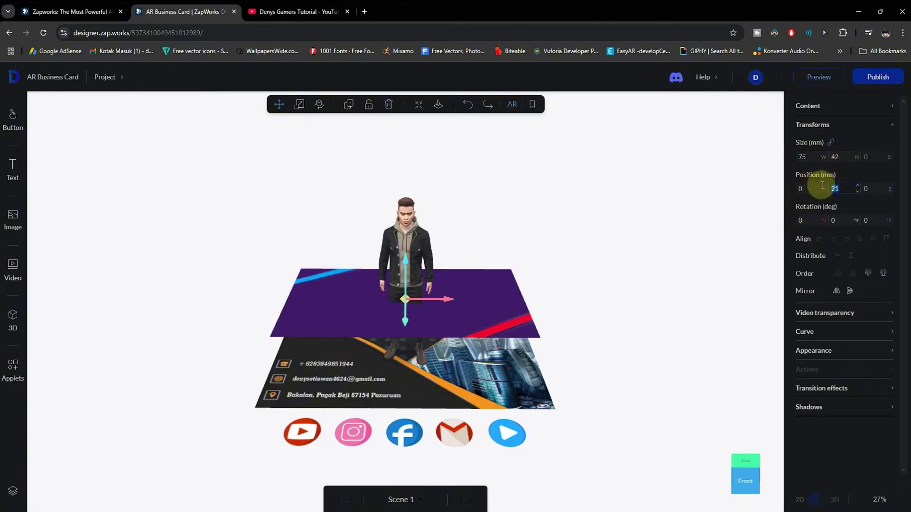
text(0)
drag(688, 329, 596, 363)
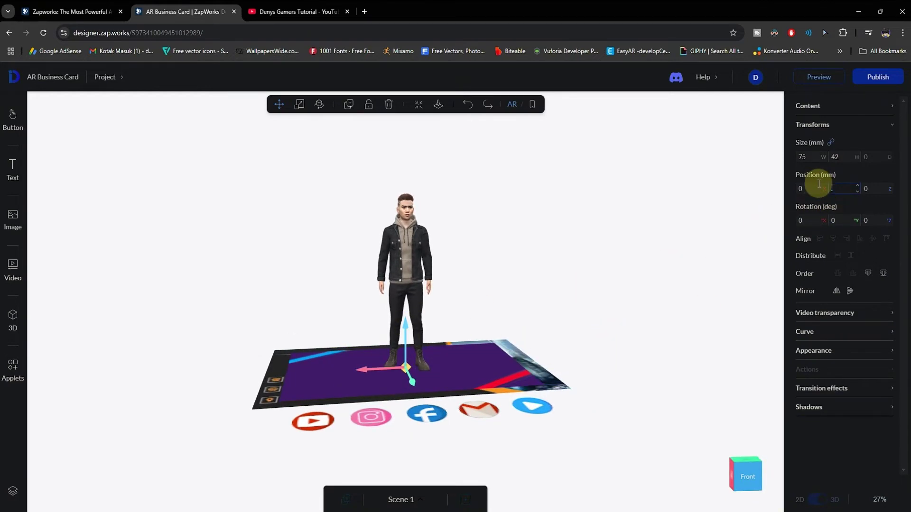
text(2)
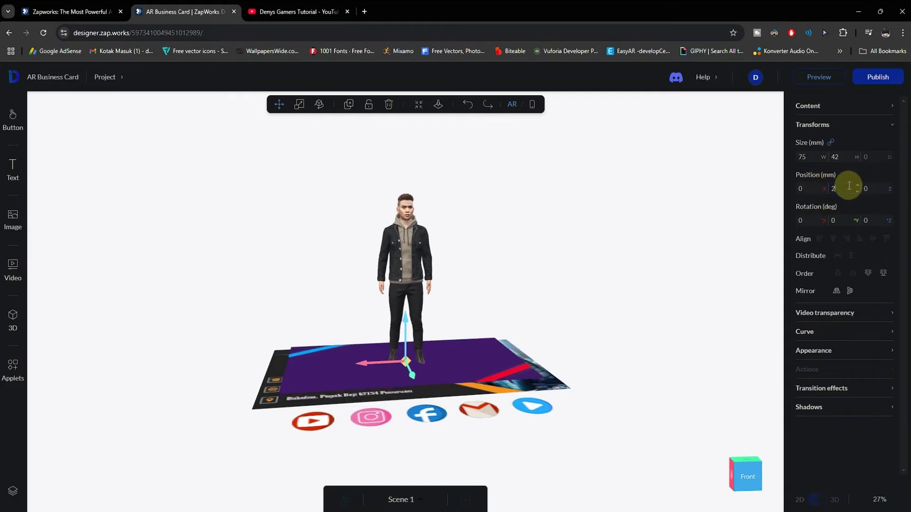
click(858, 191)
click(857, 191)
click(858, 191)
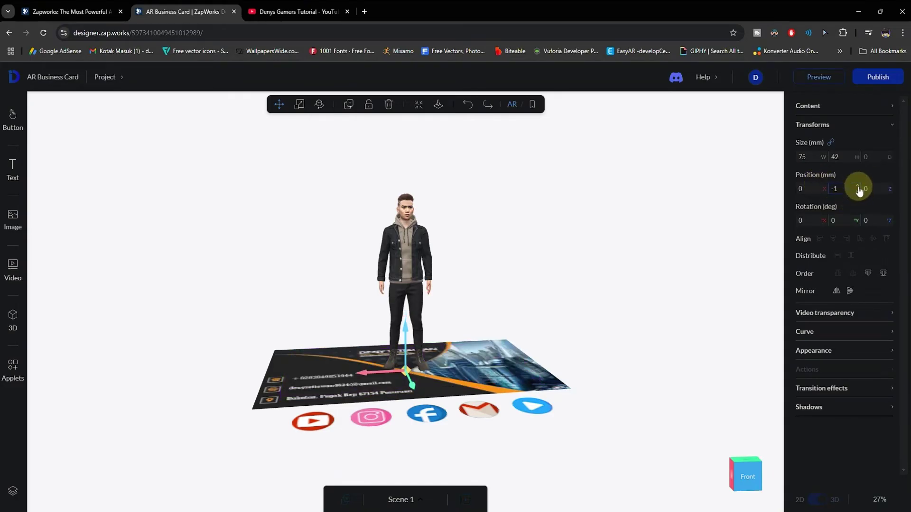
click(858, 187)
click(858, 187)
drag(673, 309, 650, 358)
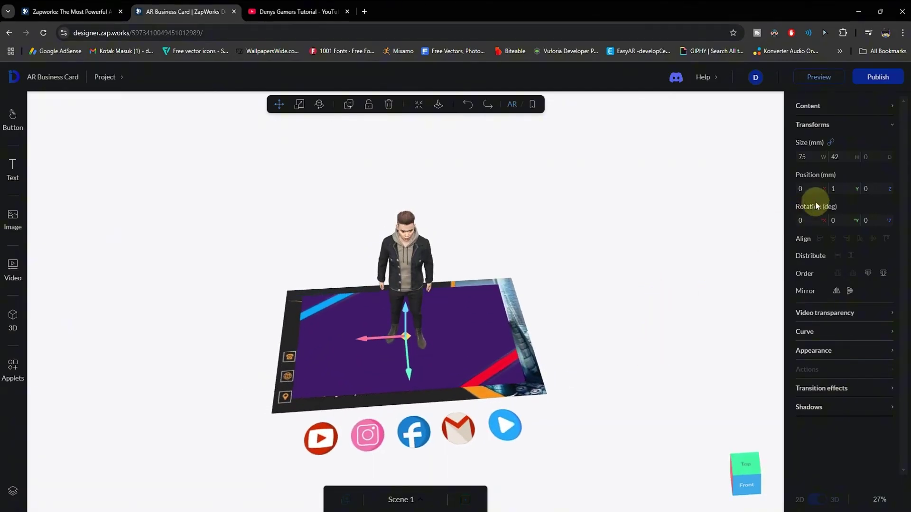
text(0)
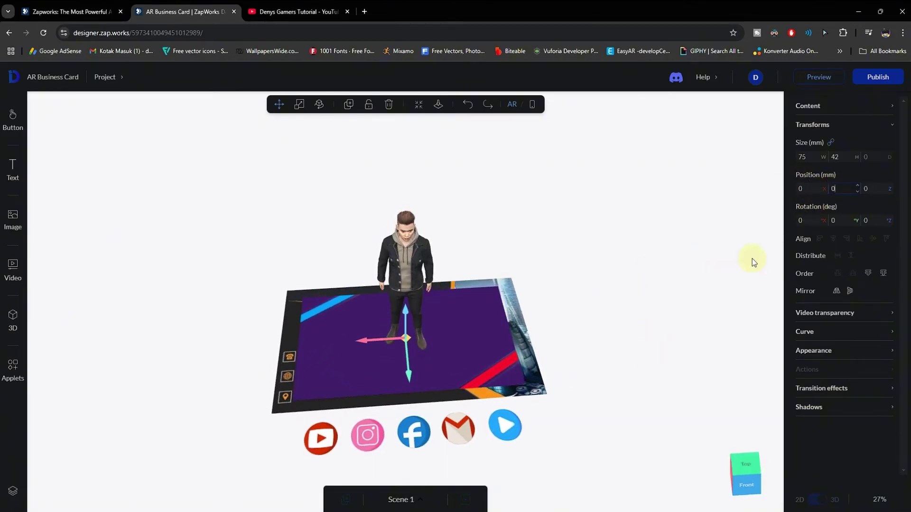
Enlarge the intro video proportionally to a width of 88 mm so it covers the business card
click(802, 157)
text(80)
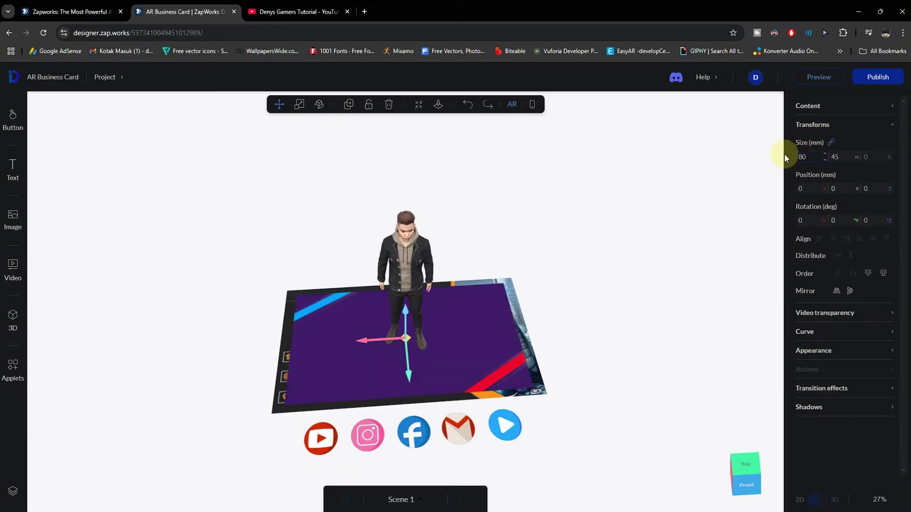
key(BackSpace)
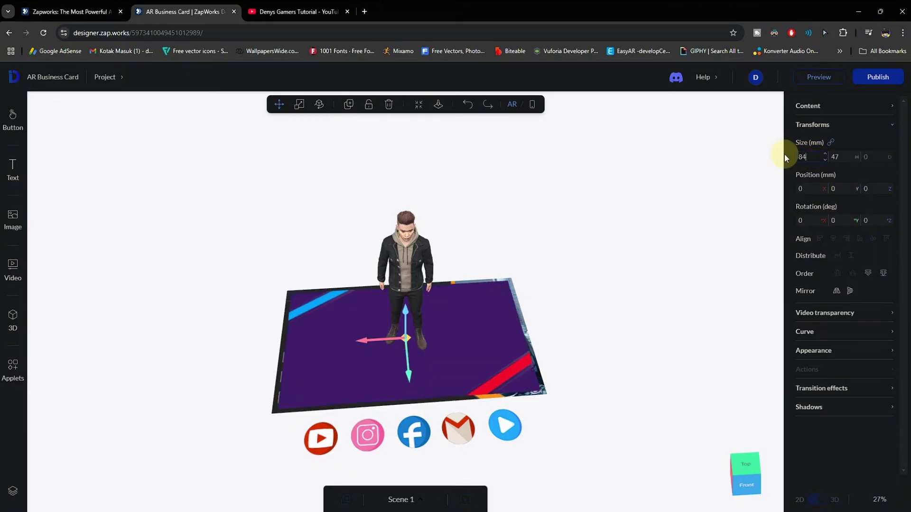
text(6)
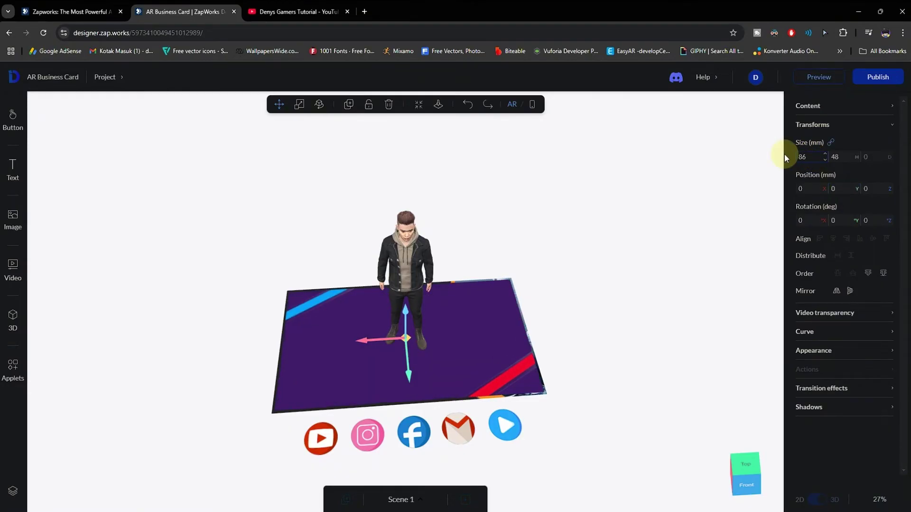
key(BackSpace)
text(7)
key(BackSpace)
text(8)
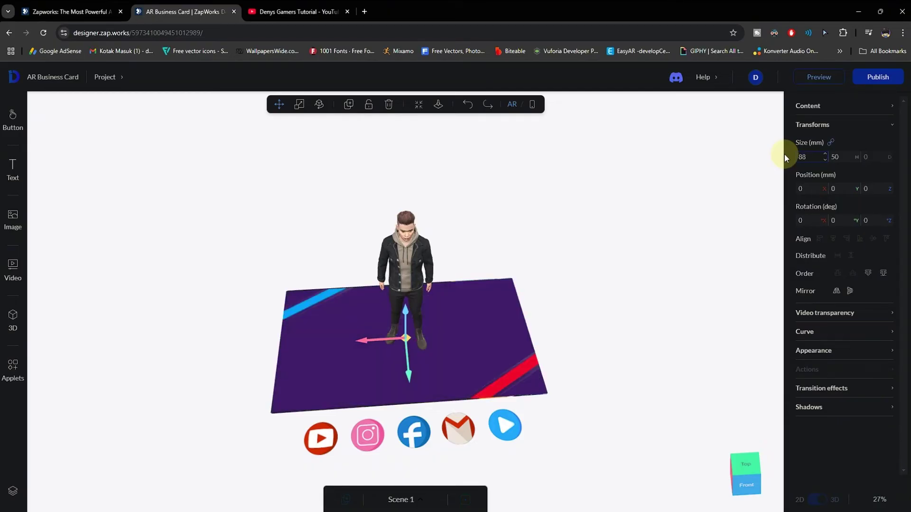
Hide the intro video object in the scene's AR layer
mouse_move(583, 383)
mouse_down()
mouse_move(573, 428)
mouse_move(582, 378)
mouse_up()
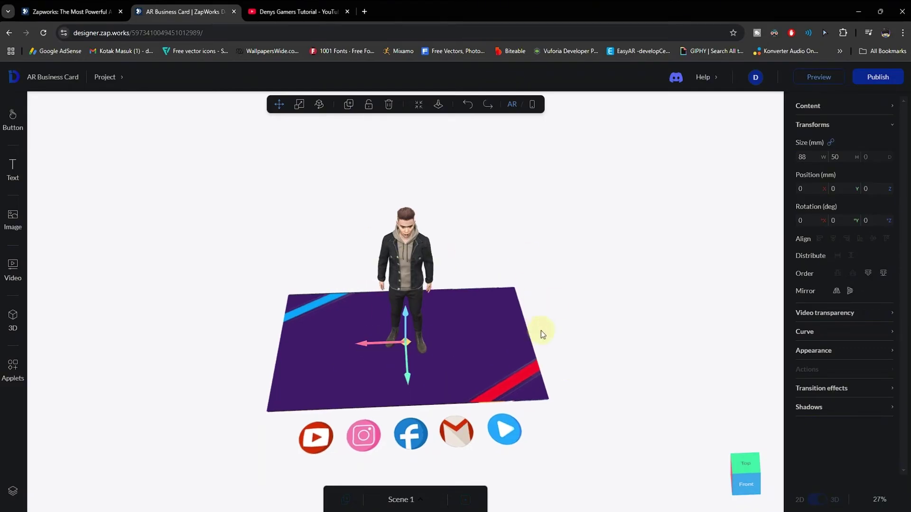
drag(658, 407, 653, 407)
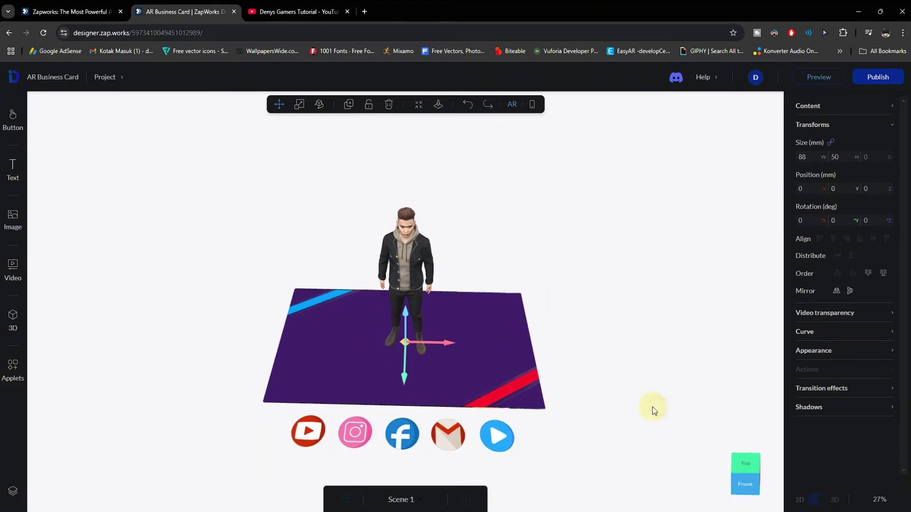
click(13, 491)
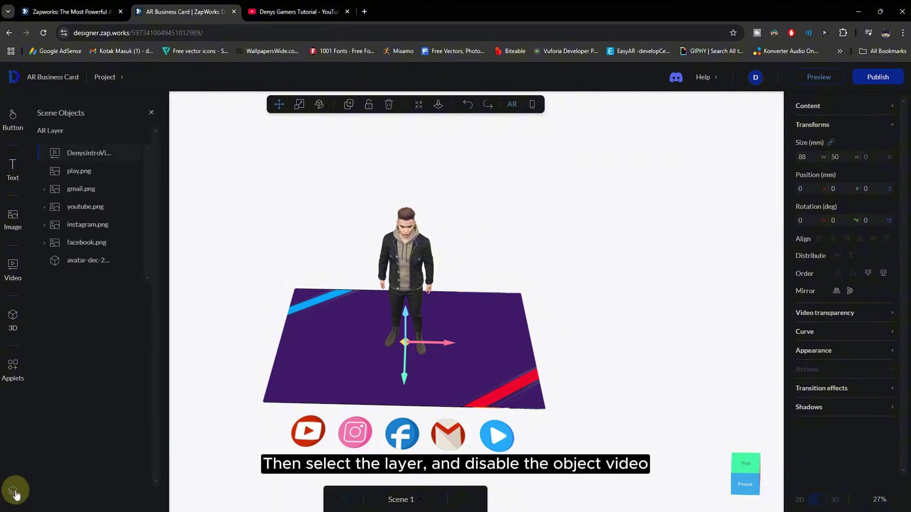
mouse_move(116, 147)
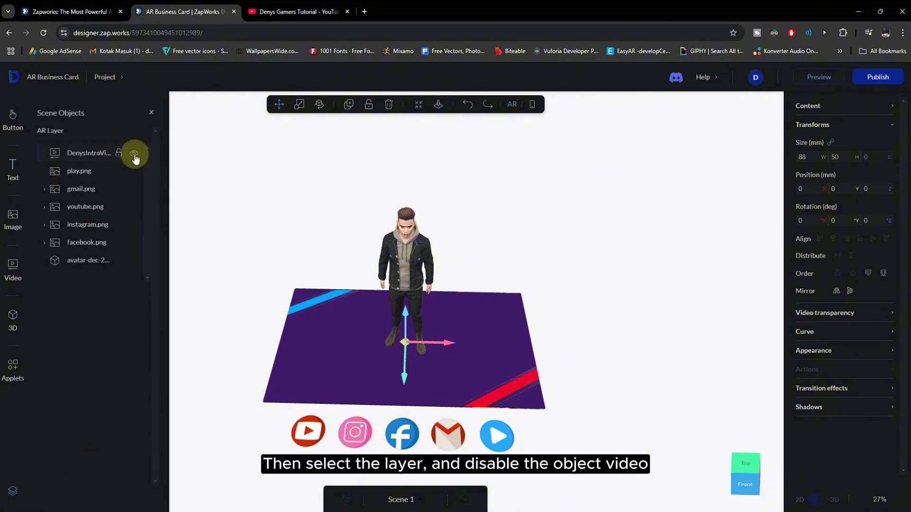
click(134, 155)
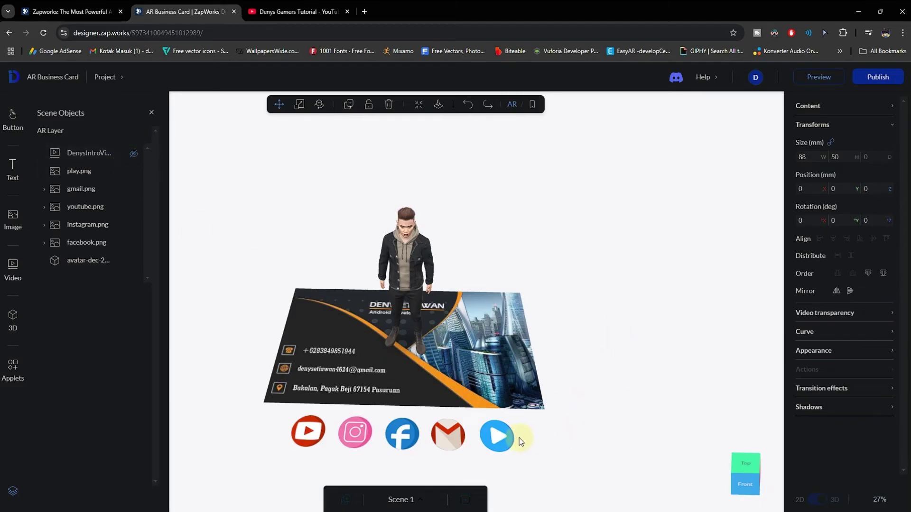
Add an on-tap Toggle visibility action to the play.png image with the 3D avatar as its object
click(499, 435)
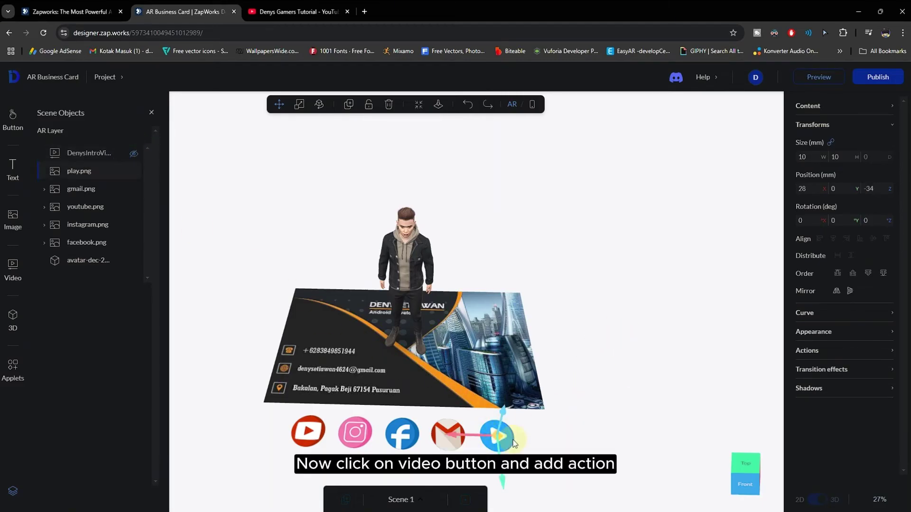
click(827, 350)
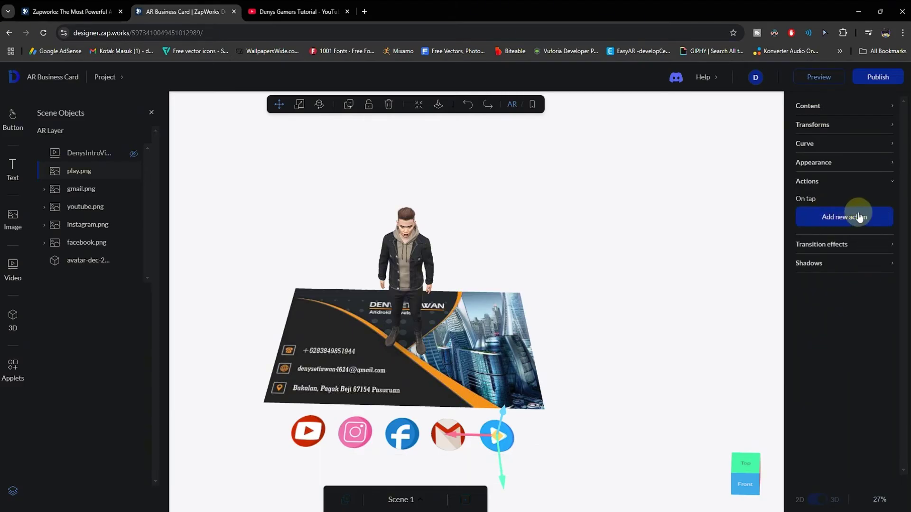
click(863, 216)
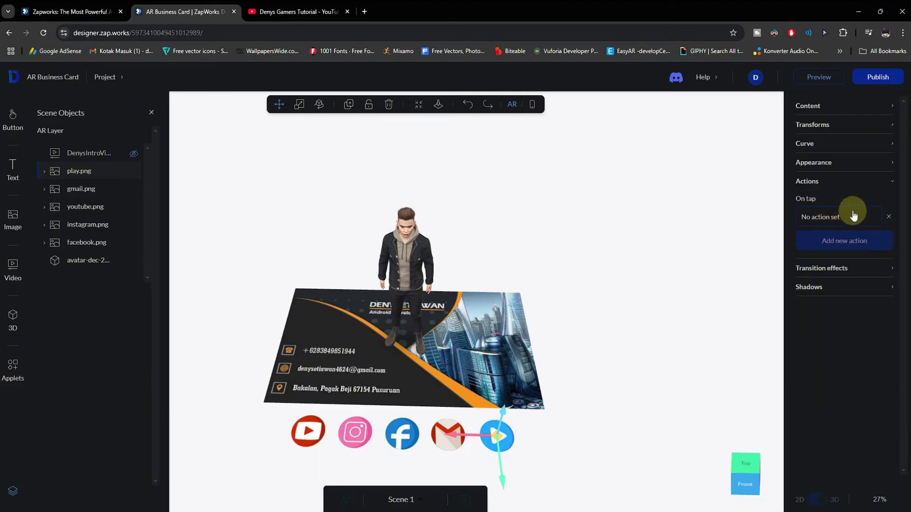
click(849, 217)
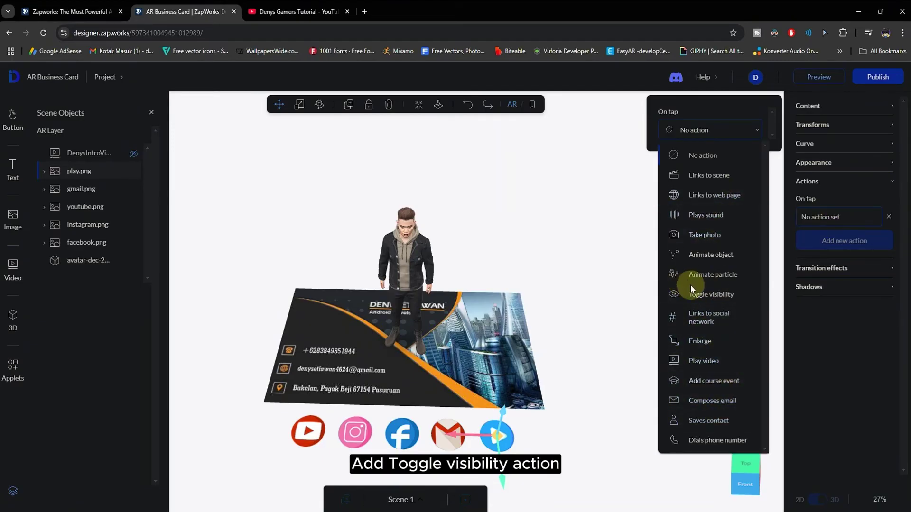
click(738, 298)
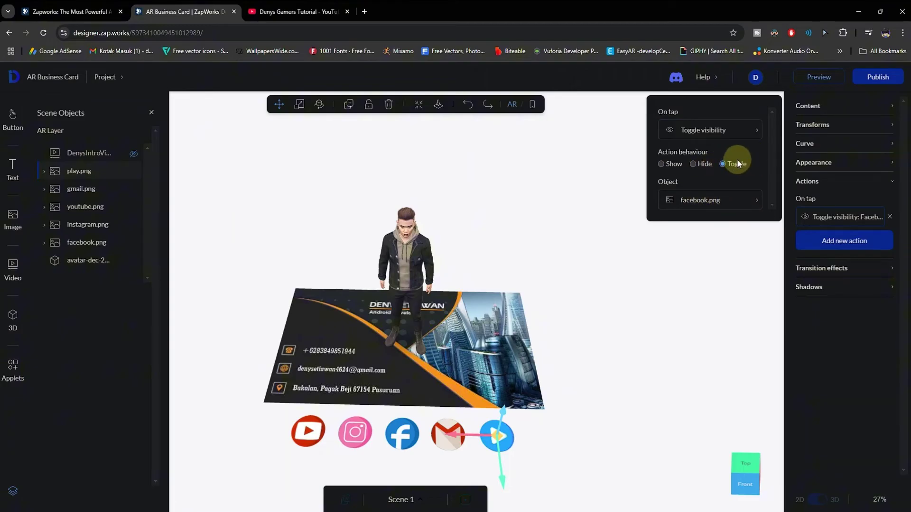
click(725, 200)
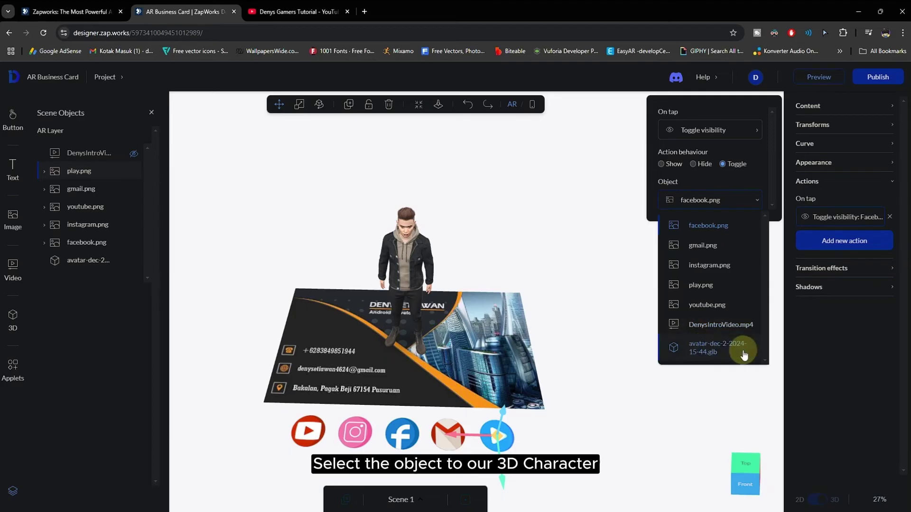
click(717, 352)
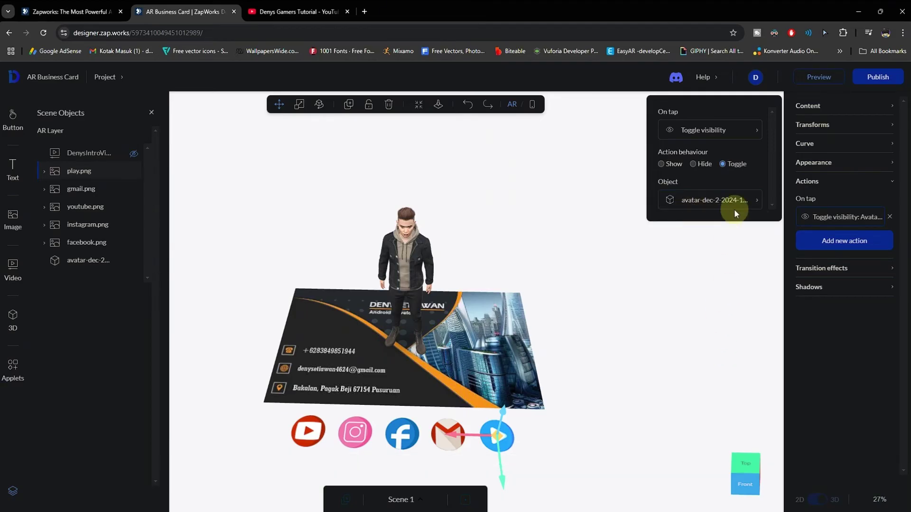
click(828, 353)
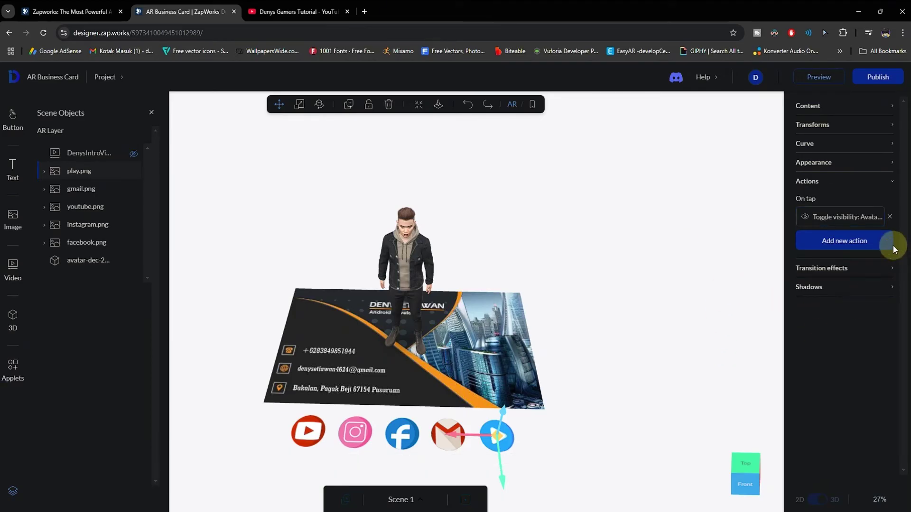
Add a second on-tap Toggle visibility action to the play.png image that targets DenysIntroVideo.mp4
click(849, 242)
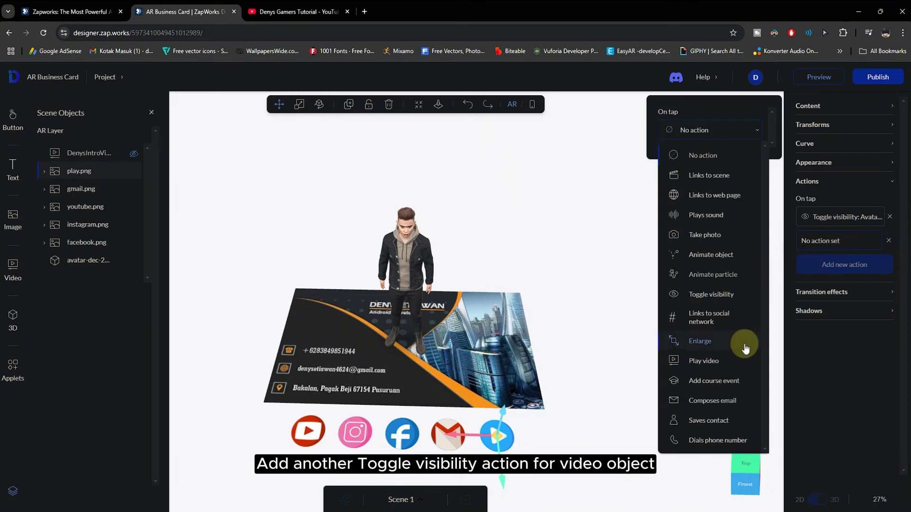
click(732, 296)
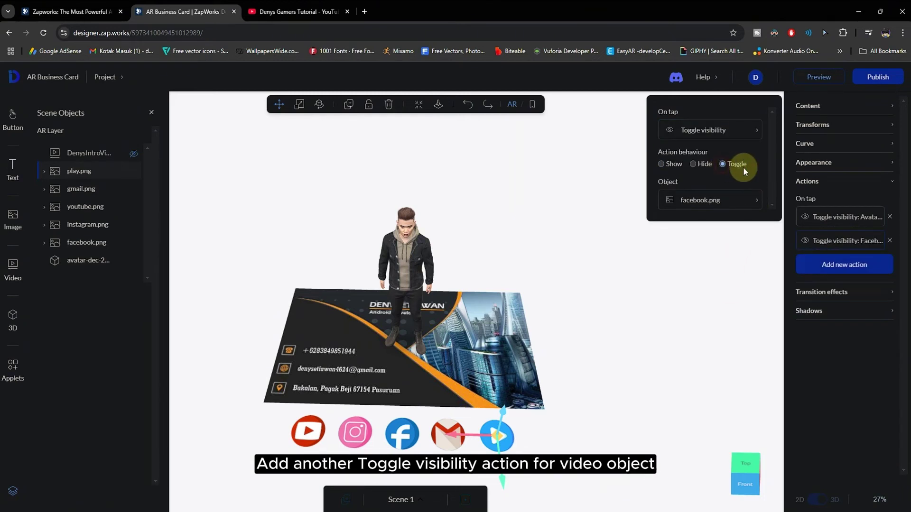
click(734, 203)
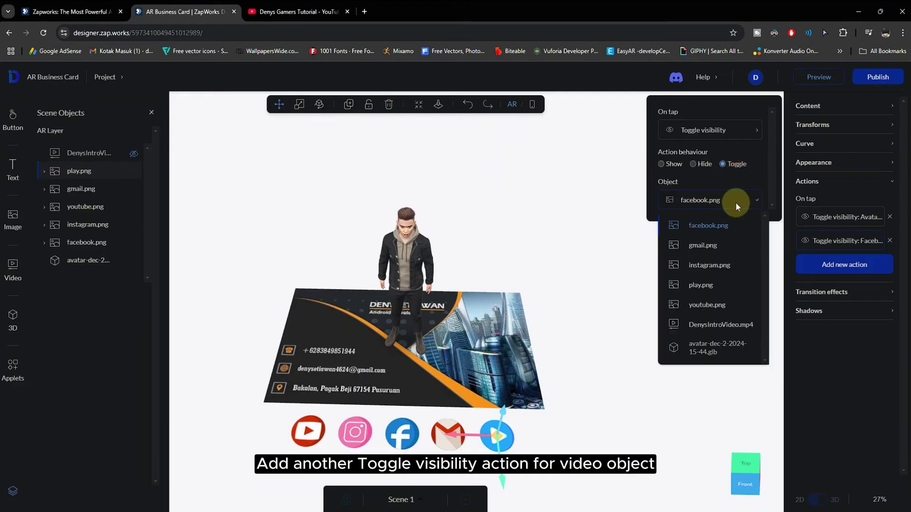
click(724, 327)
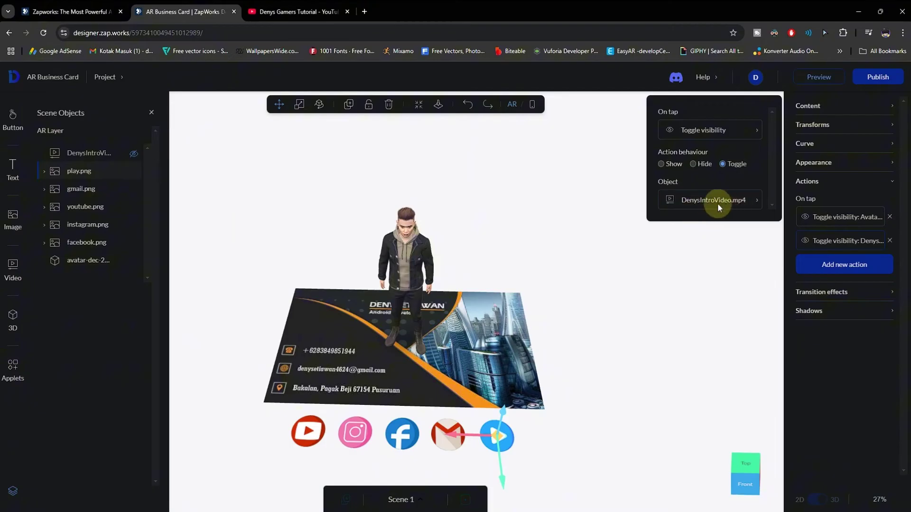
click(828, 364)
Add an on-tap Plays sound action to the 3D avatar
drag(595, 434, 598, 425)
click(609, 427)
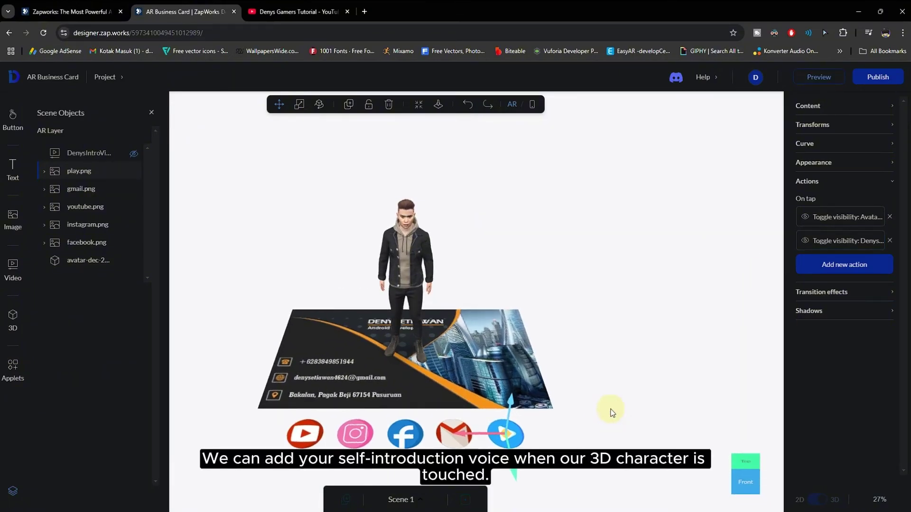
click(408, 252)
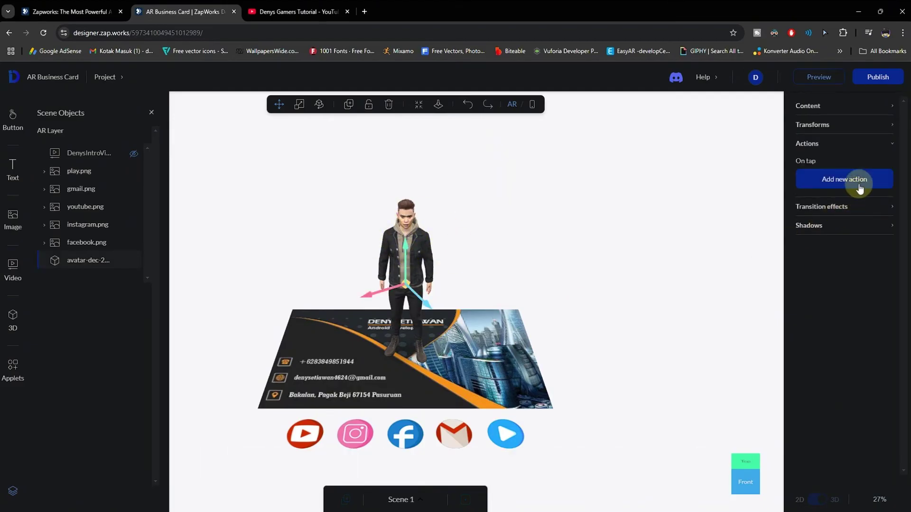
click(839, 105)
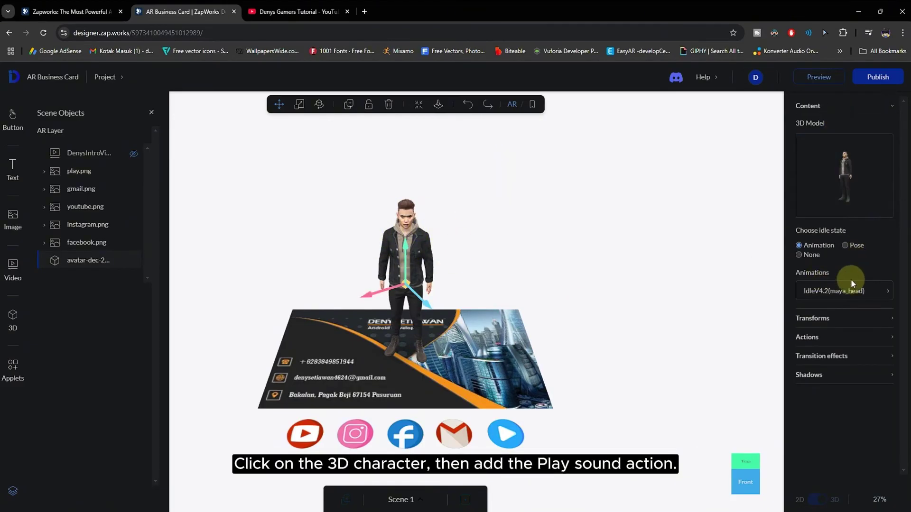
click(830, 338)
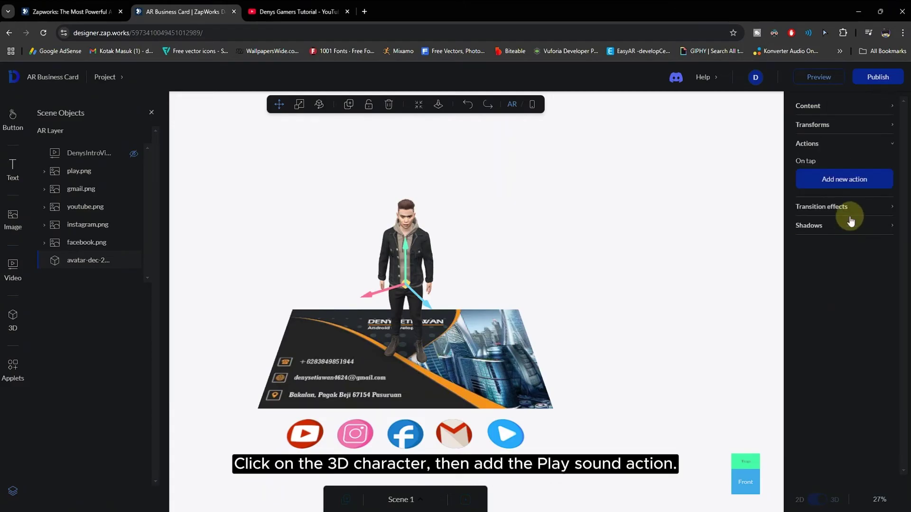
click(824, 180)
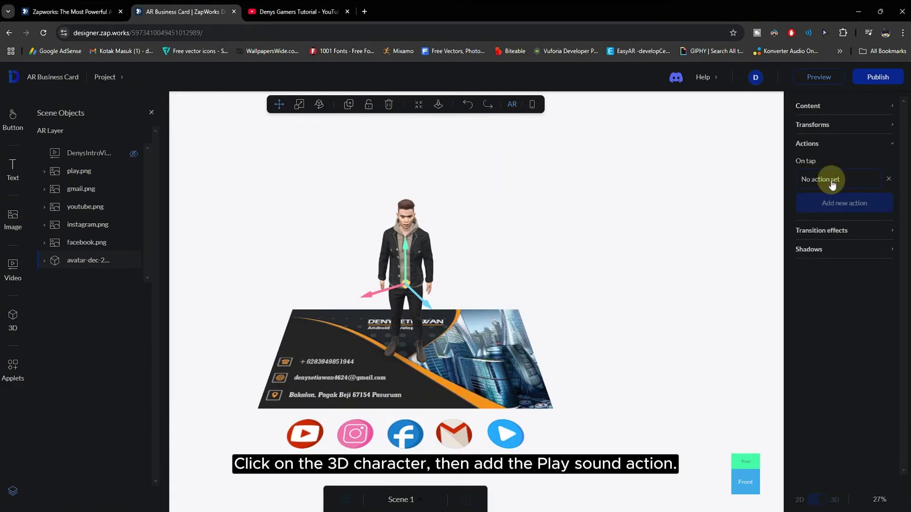
click(841, 179)
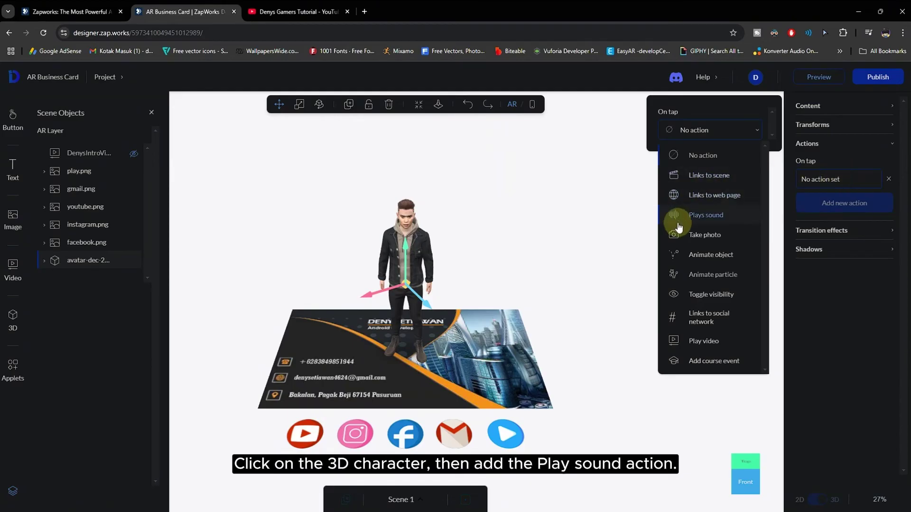
click(721, 216)
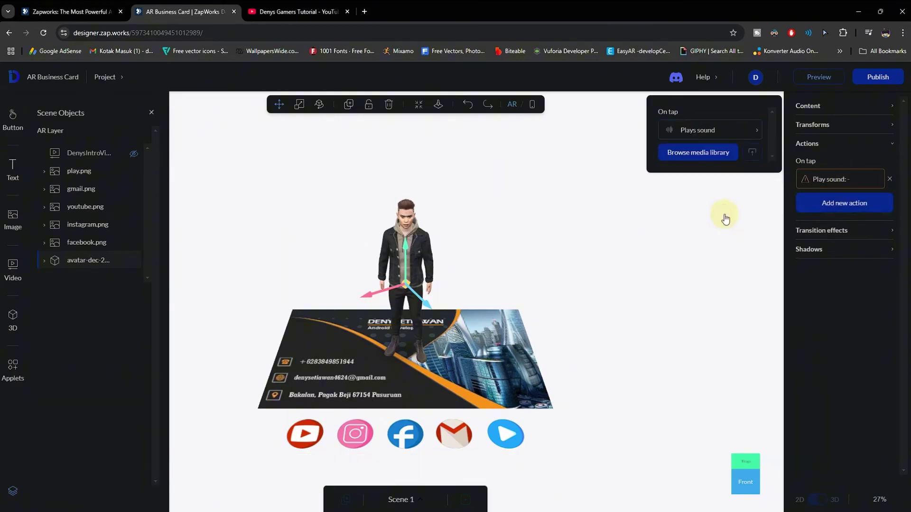
Upload DenyIntros.mp3 from the AR Business Card folder and use it as the avatar's tap sound
mouse_move(752, 228)
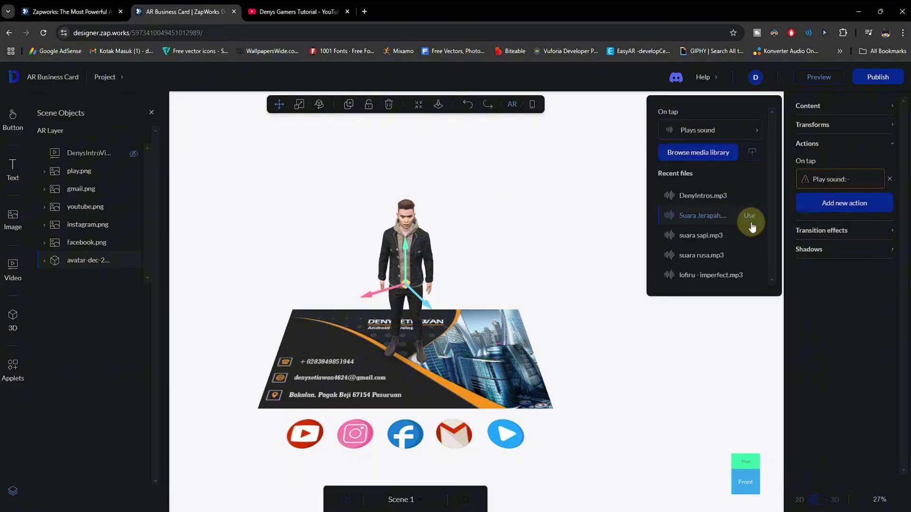
click(754, 153)
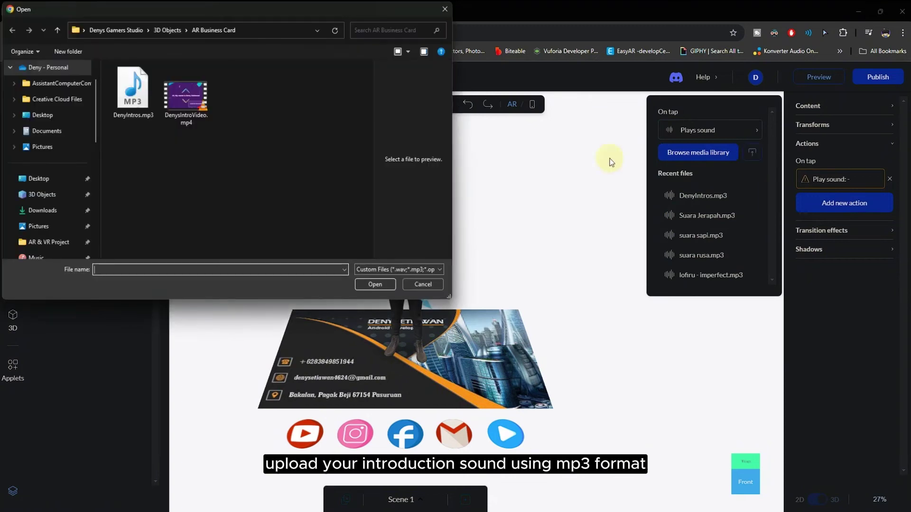
click(133, 91)
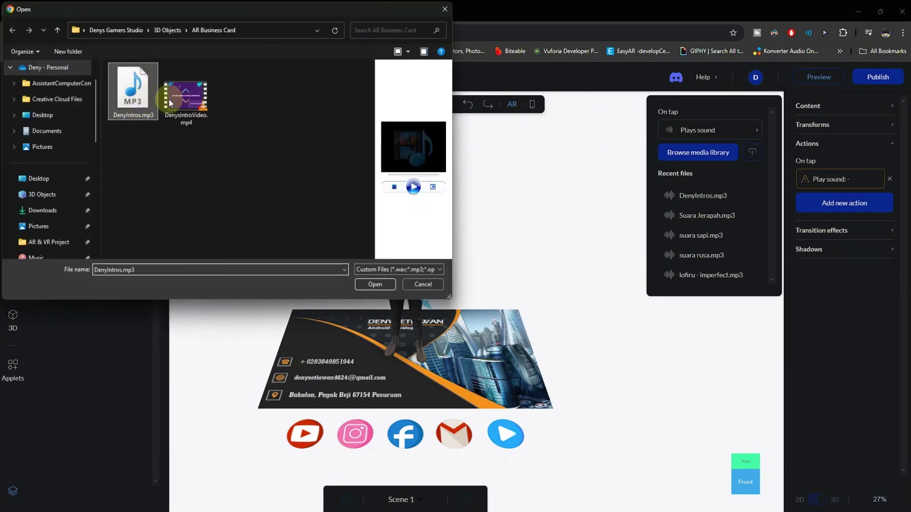
click(413, 187)
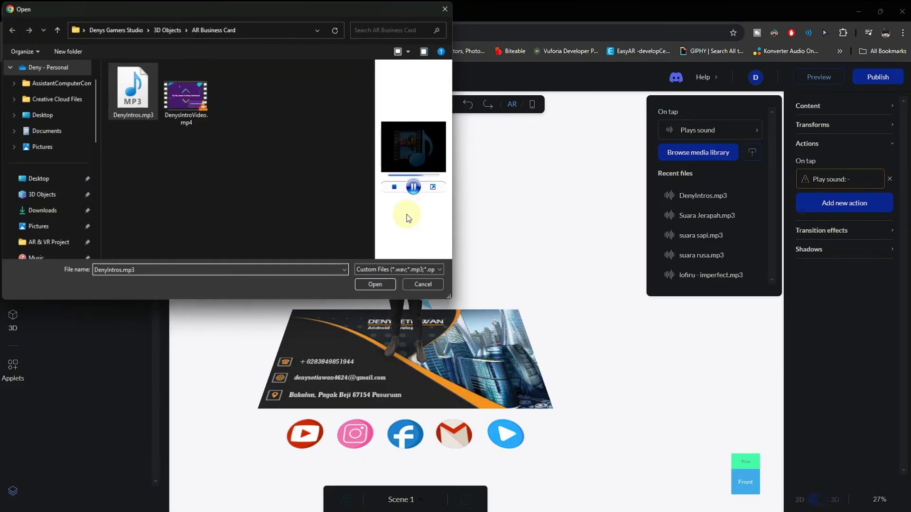
click(375, 284)
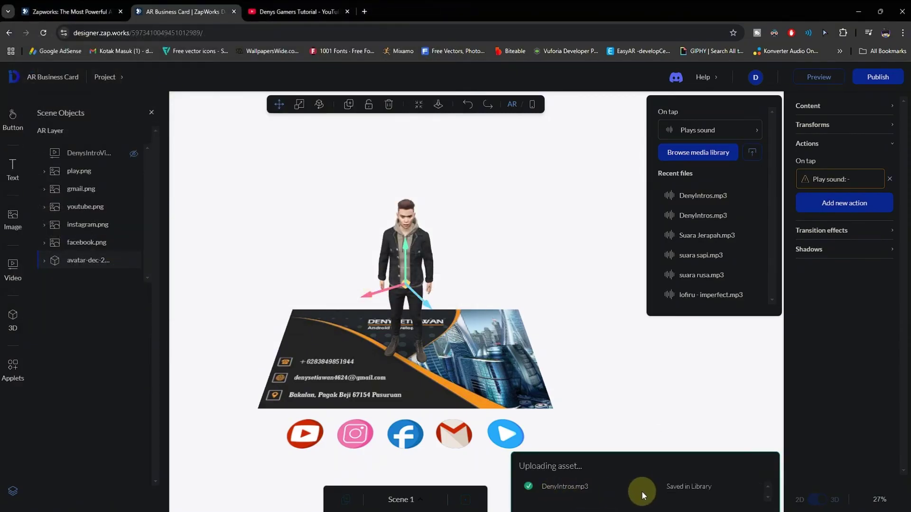
mouse_move(707, 196)
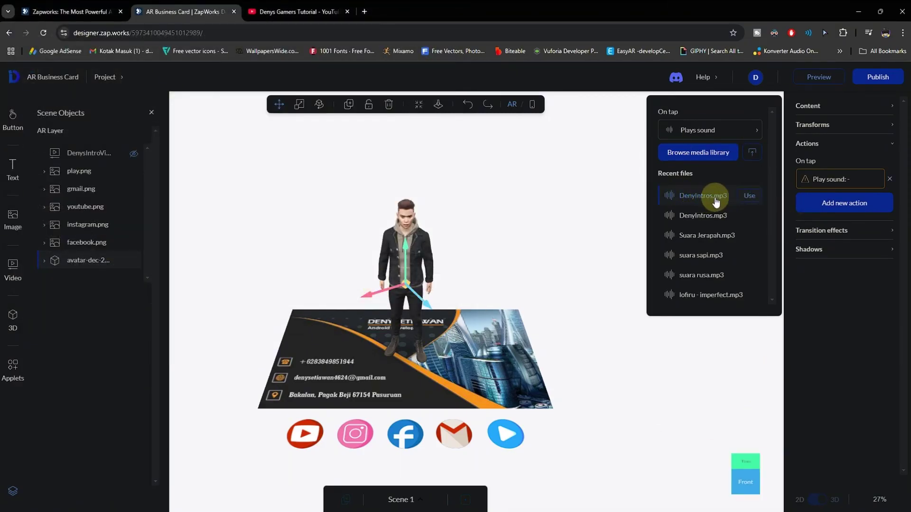
click(749, 195)
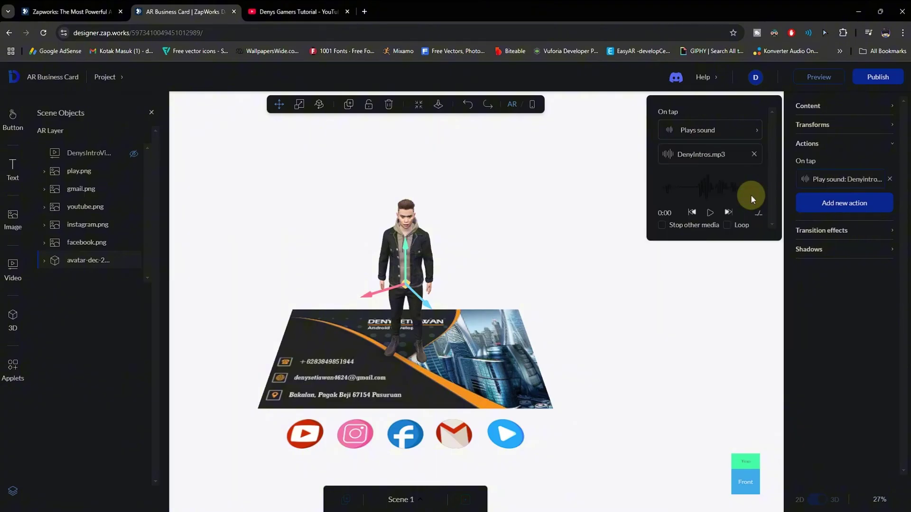
Play back the DenyIntros.mp3 sound assigned to the avatar and close its action settings
click(712, 213)
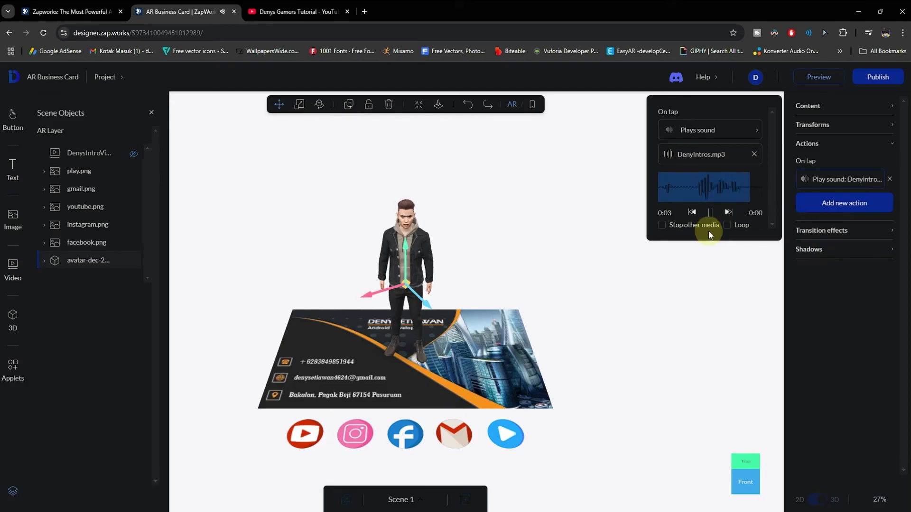
click(849, 327)
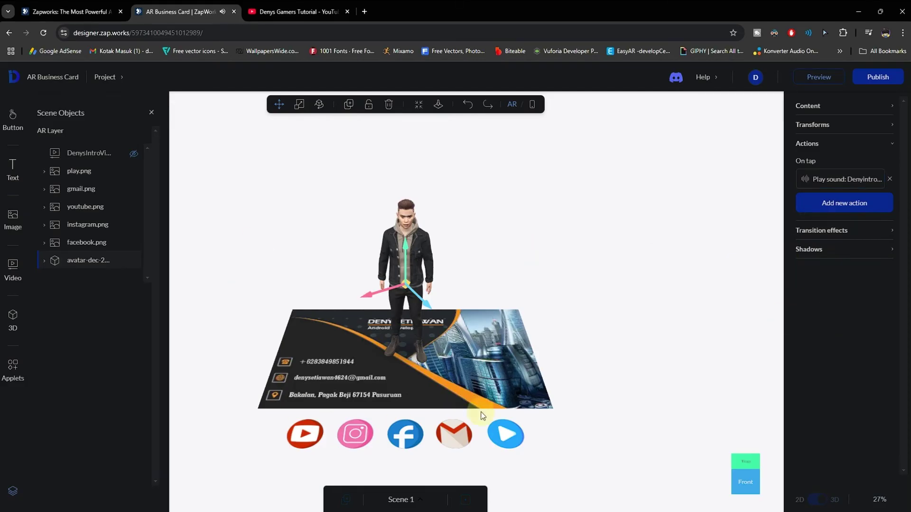
scroll(502, 349, down, 1)
scroll(501, 345, down, 1)
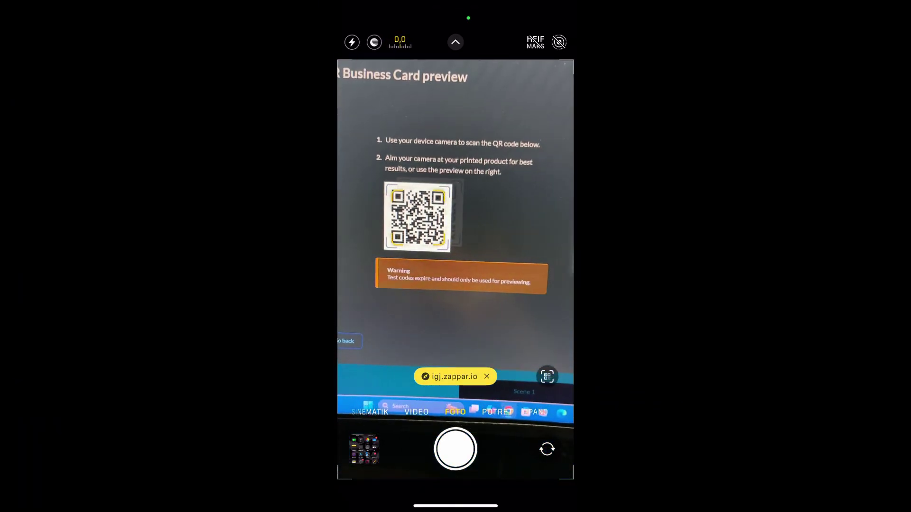
On the phone, open the scanned igj.zappar.io preview link, continue past the splash screen and allow motion and camera access
click(455, 376)
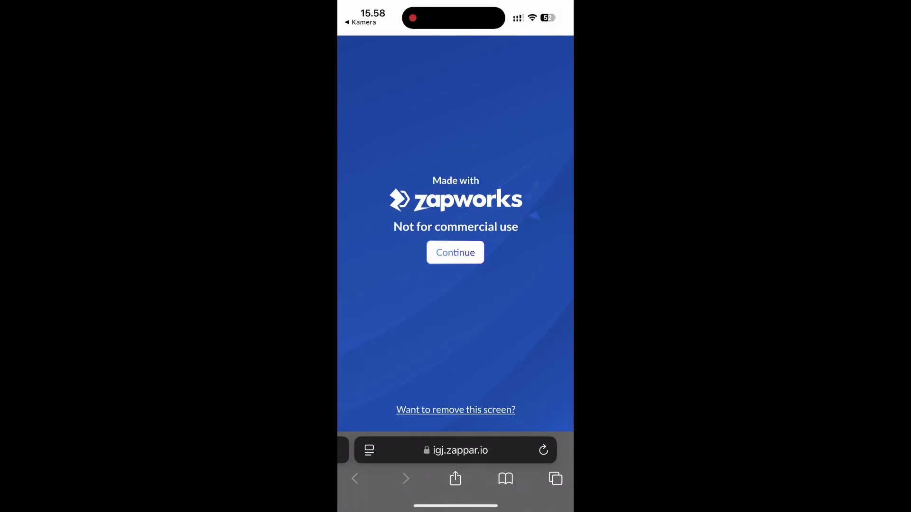
click(455, 252)
click(455, 308)
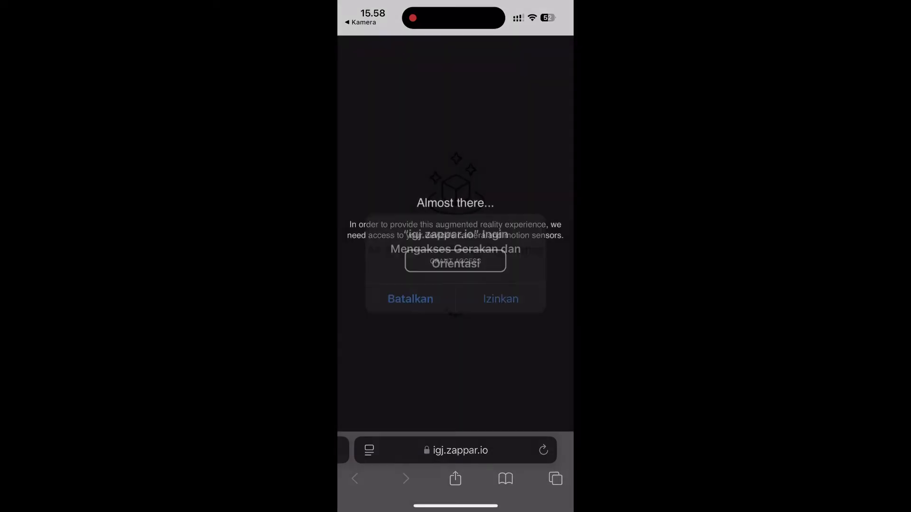
click(494, 297)
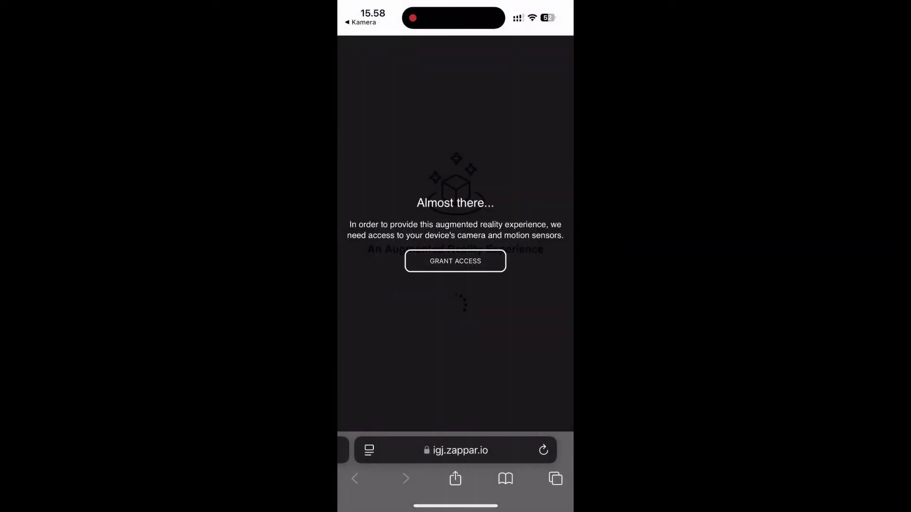
click(496, 289)
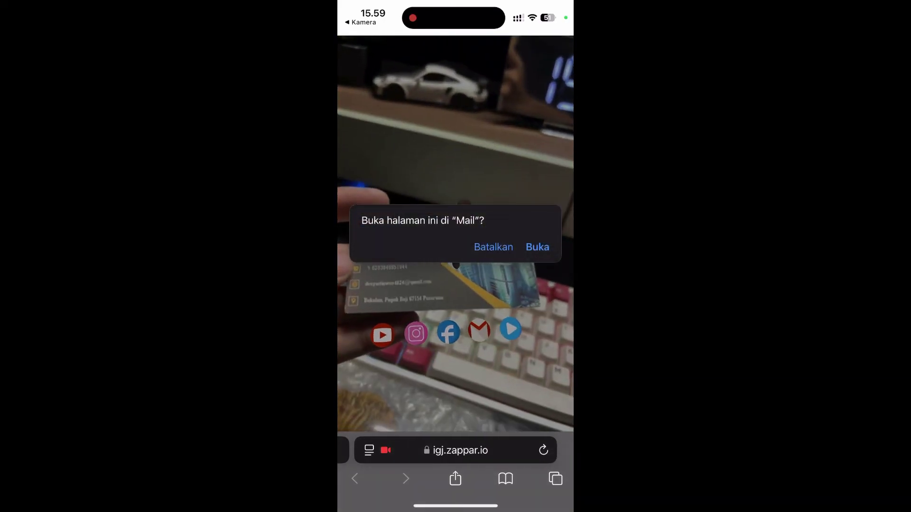
Test the Gmail button by opening its Contact Me email in Mail, delete the draft and return to the AR preview
click(537, 247)
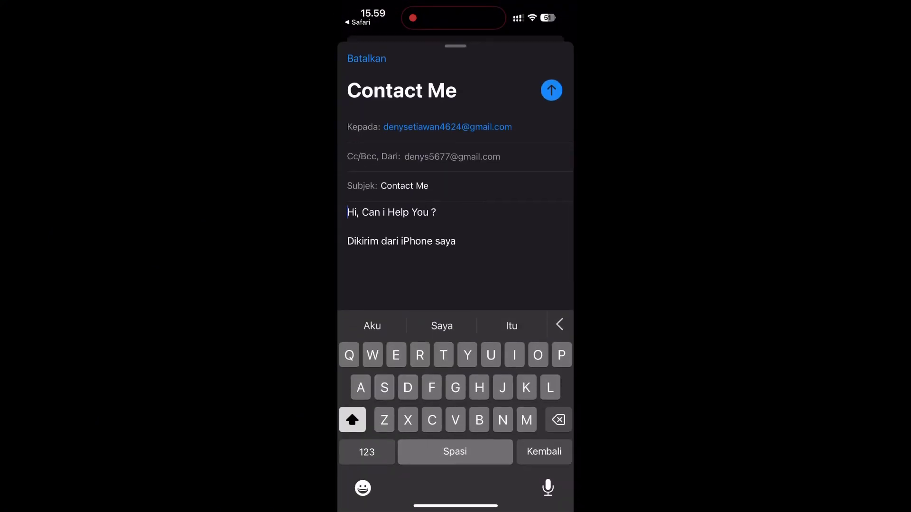
click(367, 59)
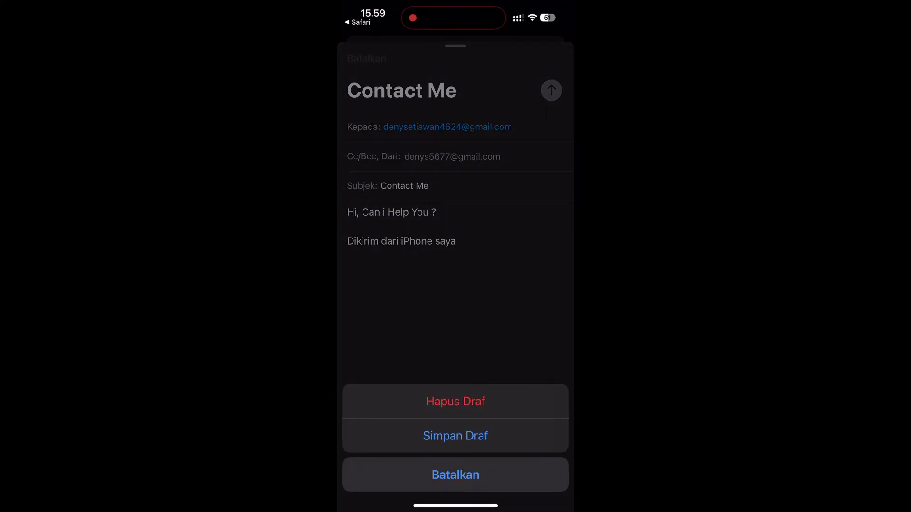
click(455, 402)
drag(456, 506, 497, 484)
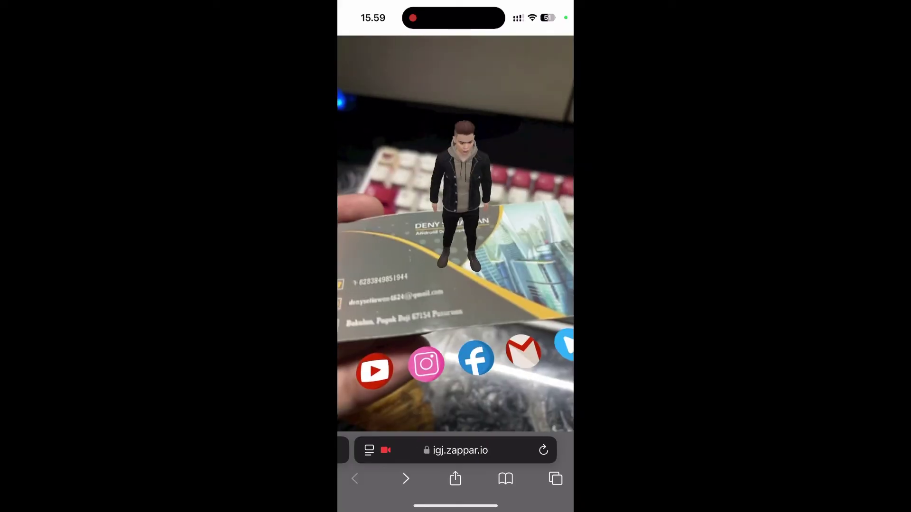
Test the Instagram button by opening the linked profile and looking through its posts
click(537, 247)
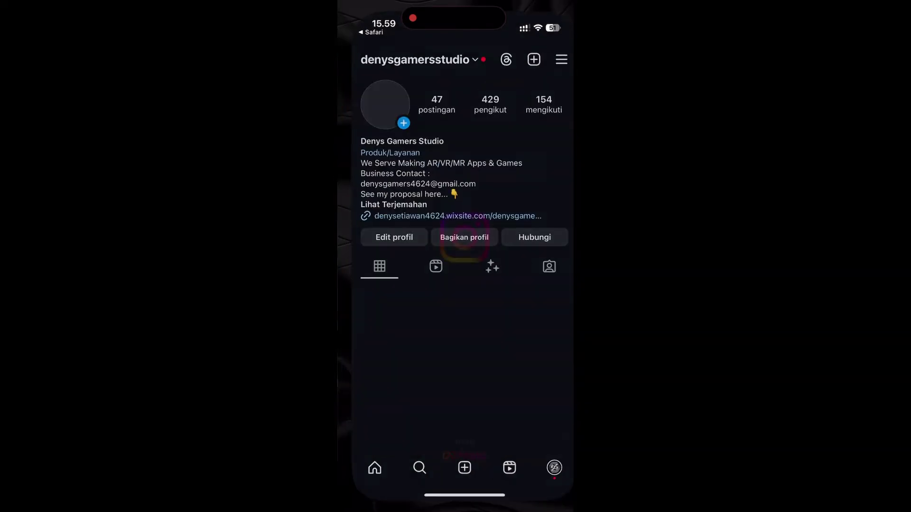
scroll(456, 249, down, 10)
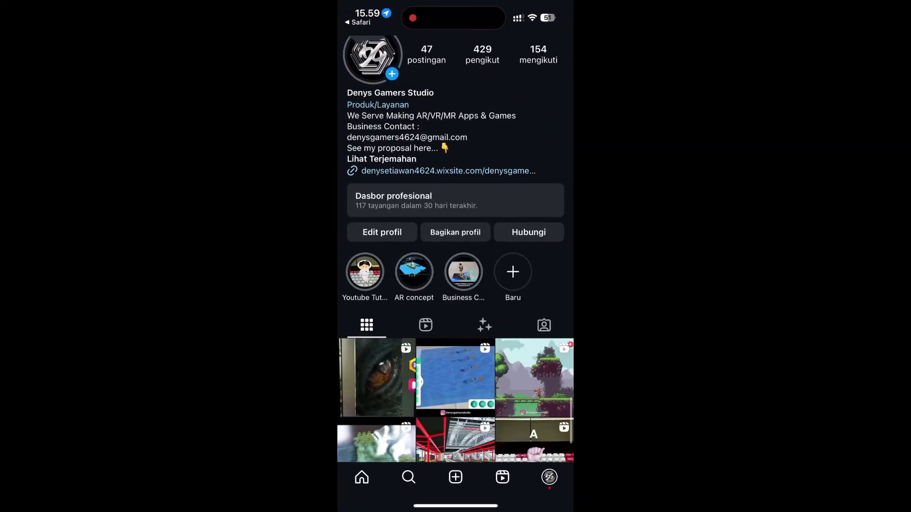
scroll(455, 249, up, 10)
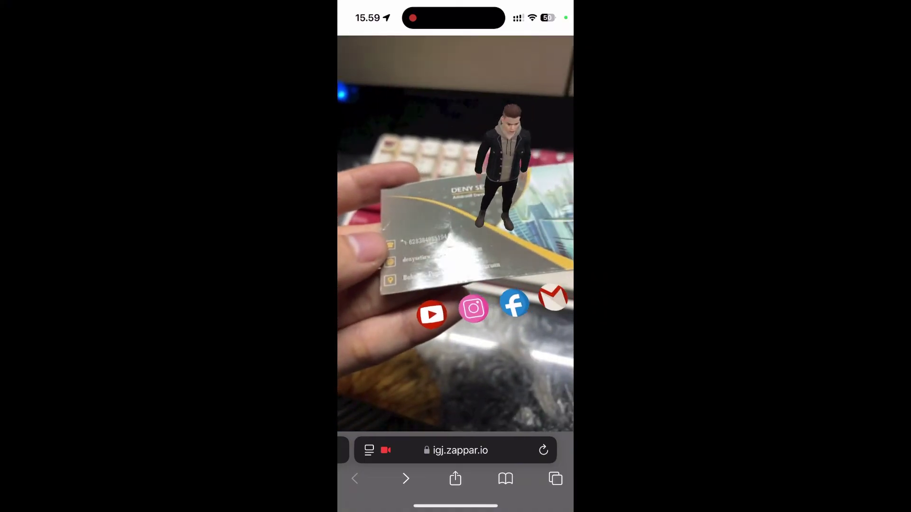
Test the YouTube button by opening the linked channel, browse its videos and return to the AR preview
click(431, 314)
click(537, 247)
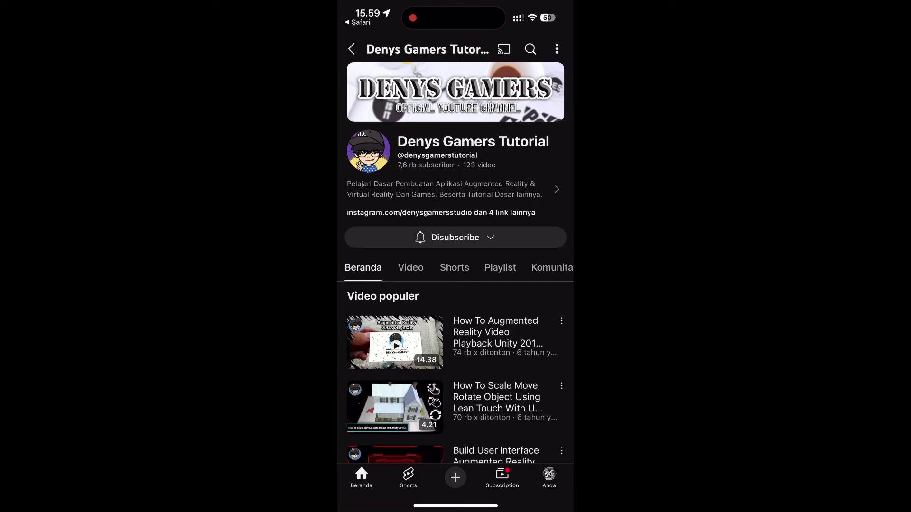
scroll(455, 284, down, 15)
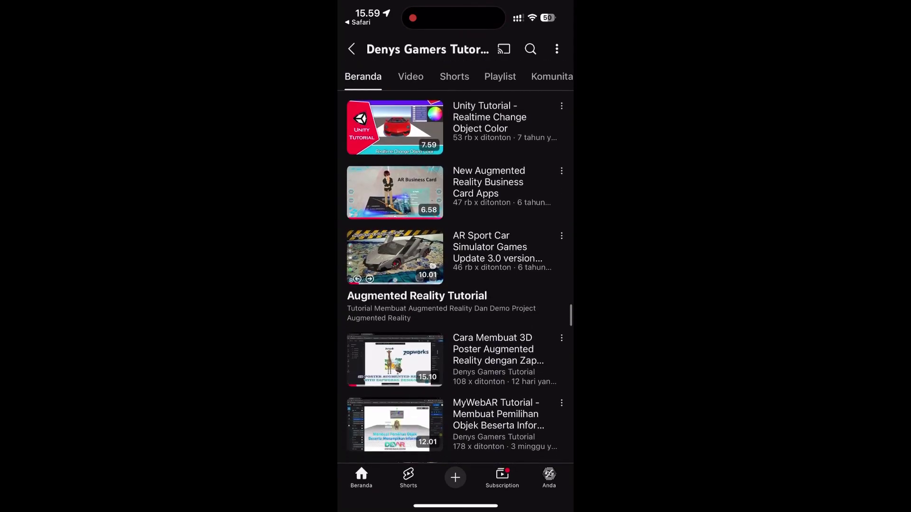
scroll(455, 285, up, 15)
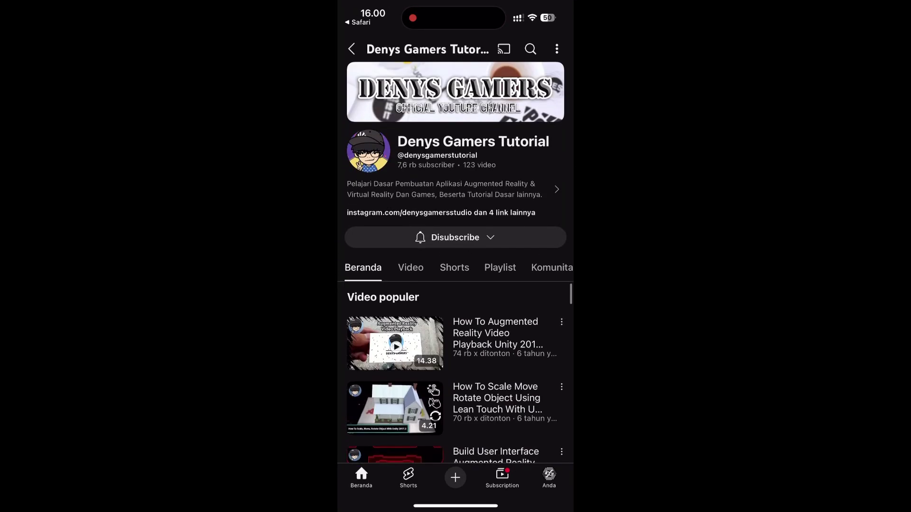
click(359, 22)
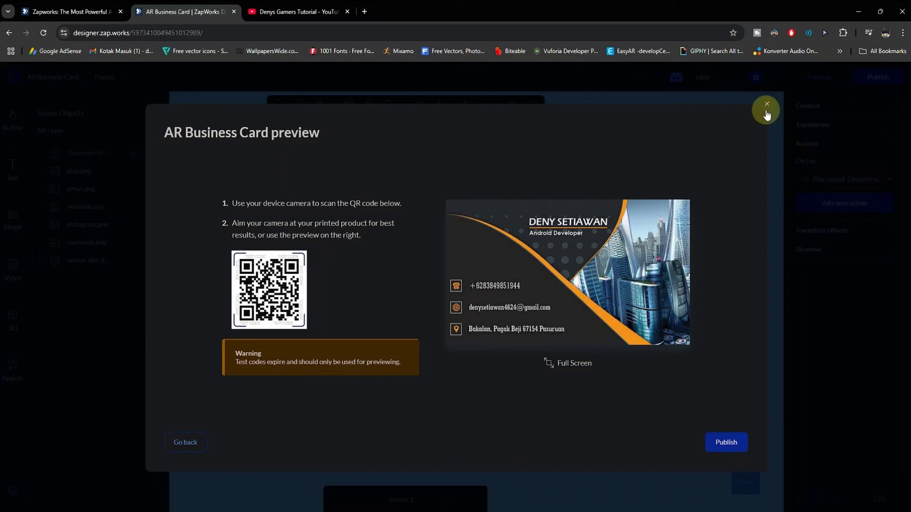
Close the project preview on the computer, publish the AR Business Card project and leave the editor for its project page
click(766, 108)
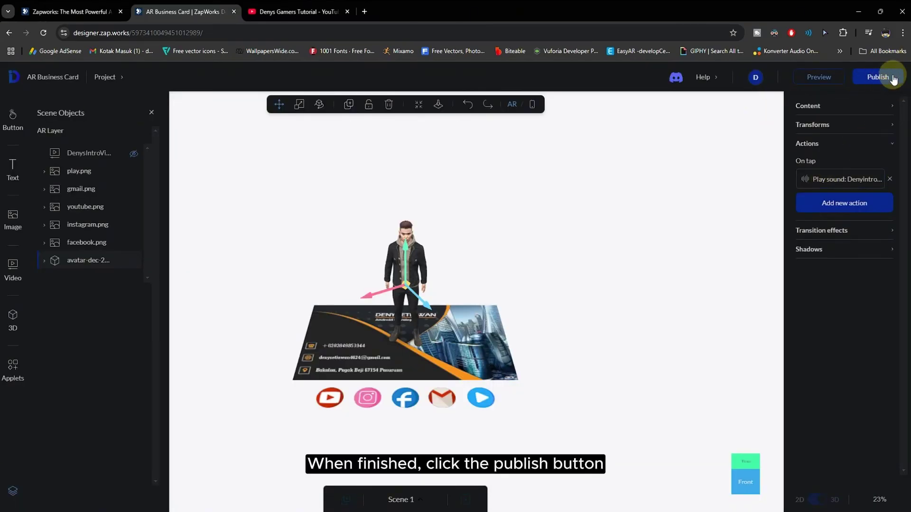
click(876, 83)
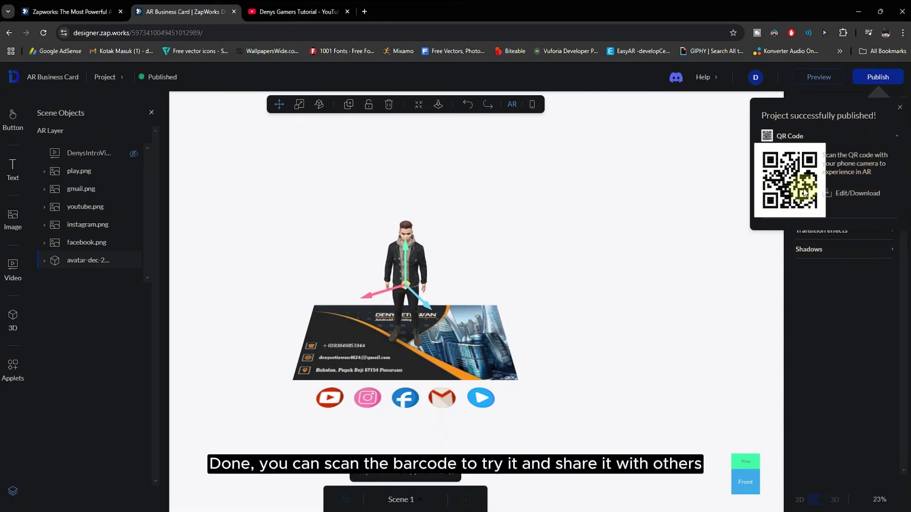
click(851, 360)
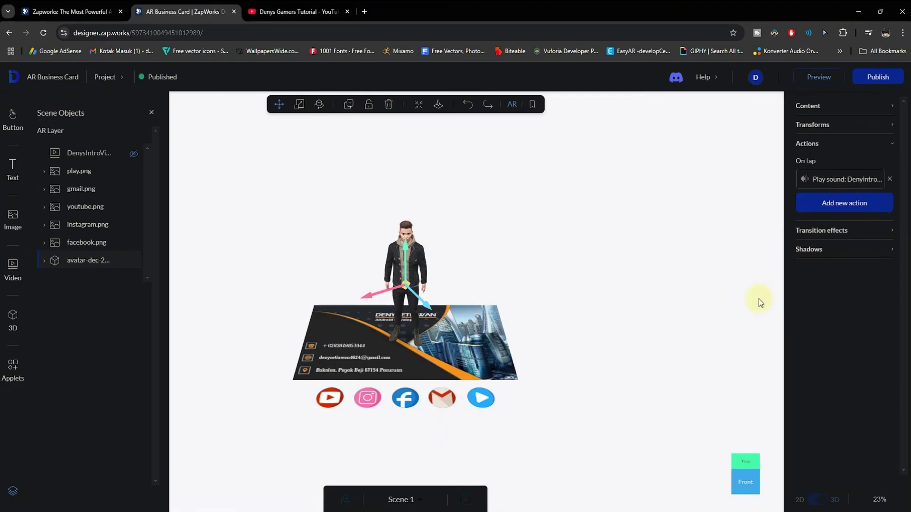
click(12, 79)
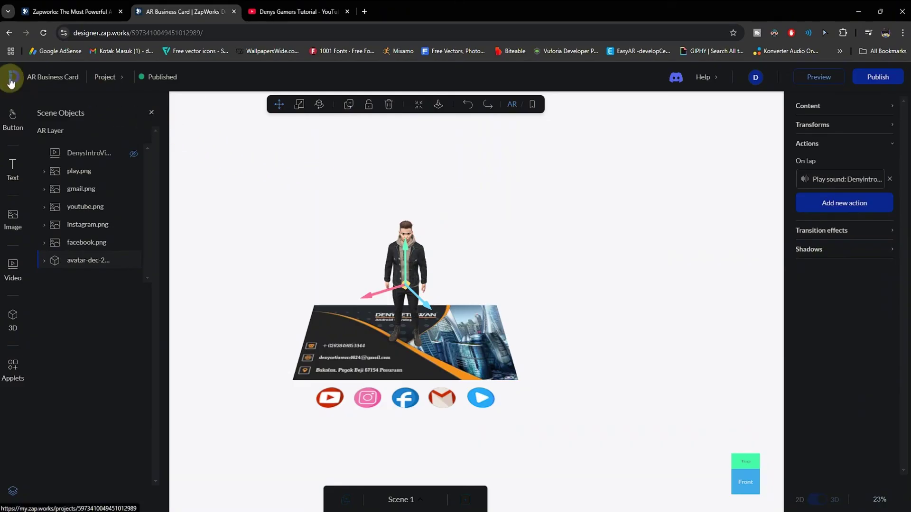